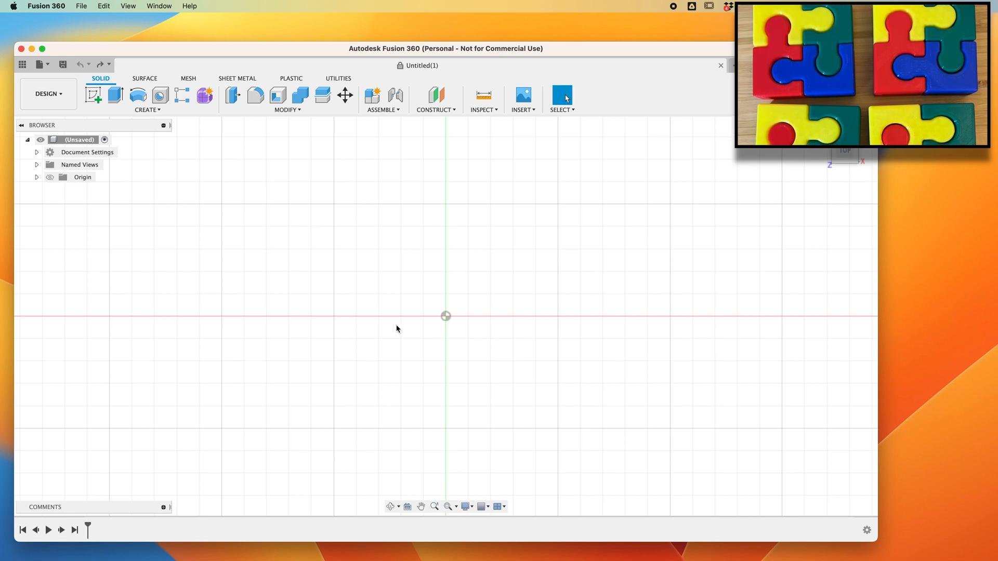
Start a sketch on the top origin plane and draw an 80 by 80 mm center rectangle at the origin.
left_click(92, 95)
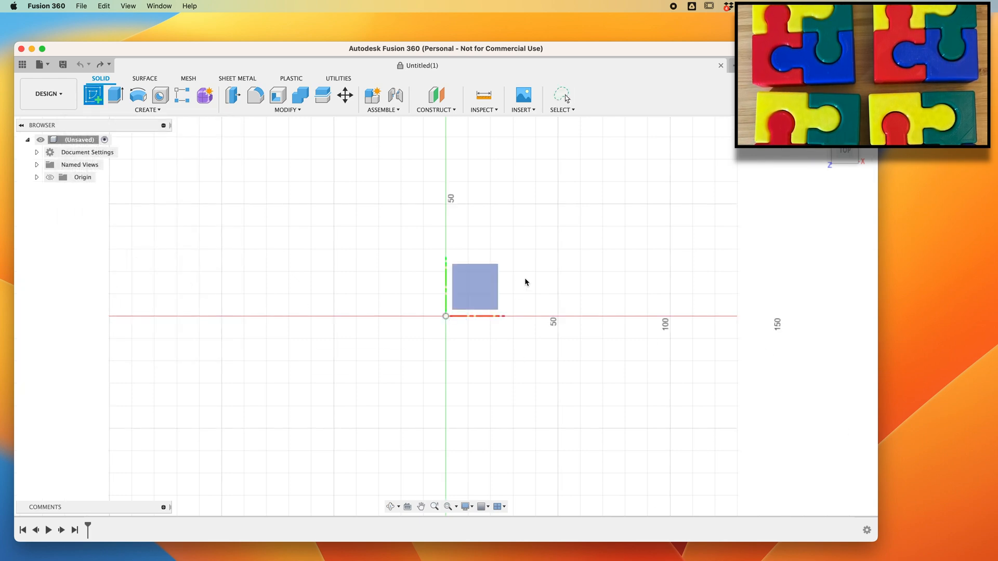
left_click(485, 294)
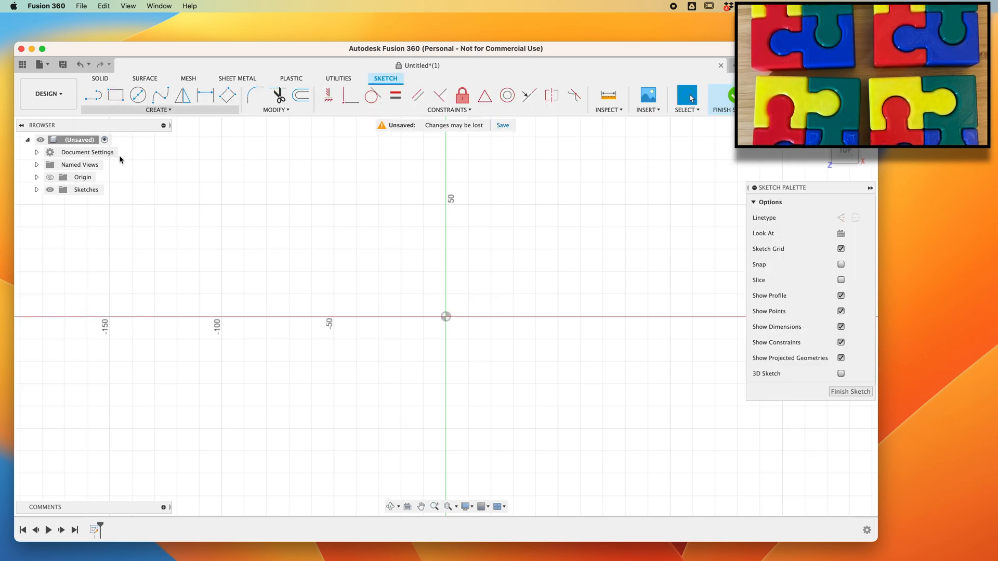
left_click(162, 109)
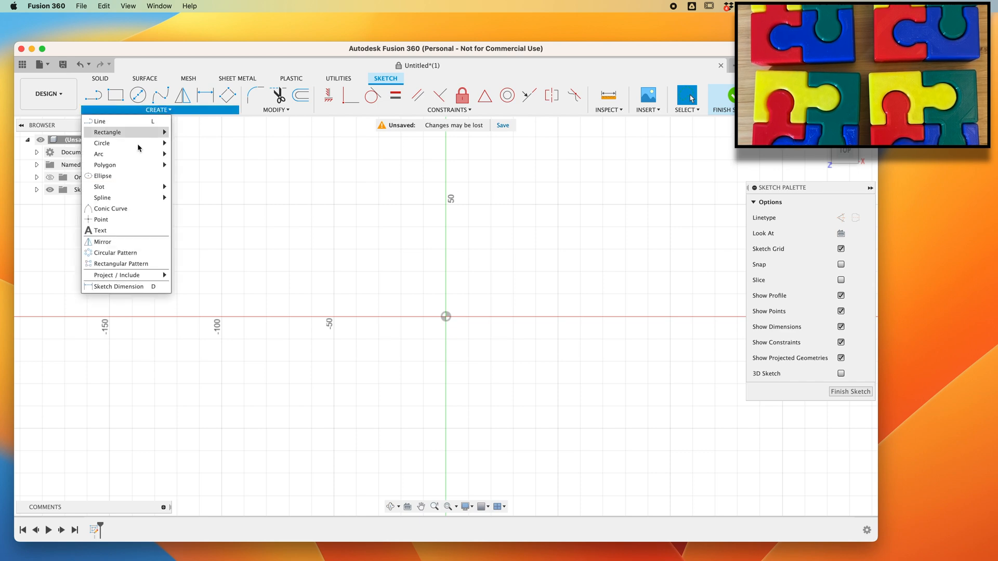
mouse_move(131, 141)
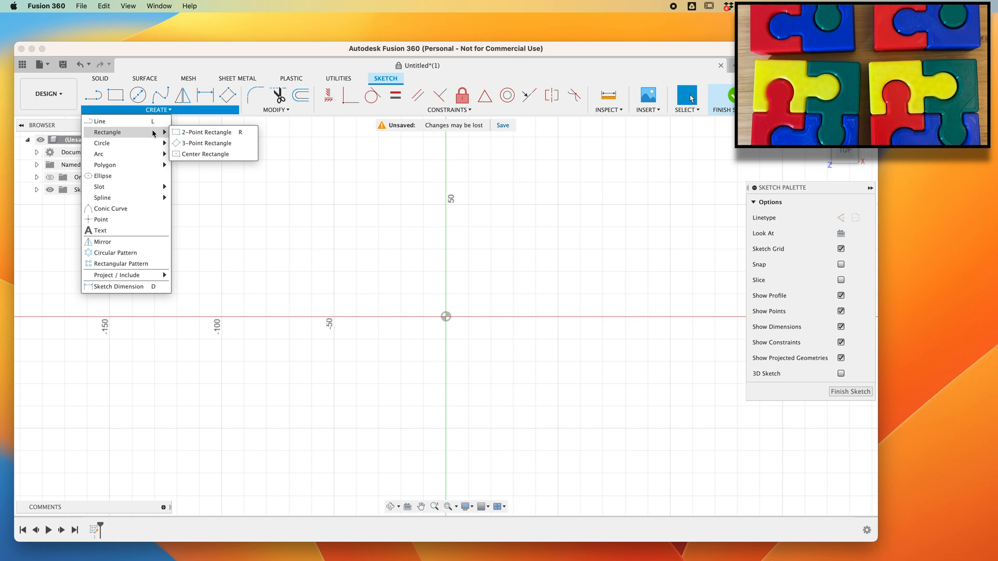
left_click(201, 155)
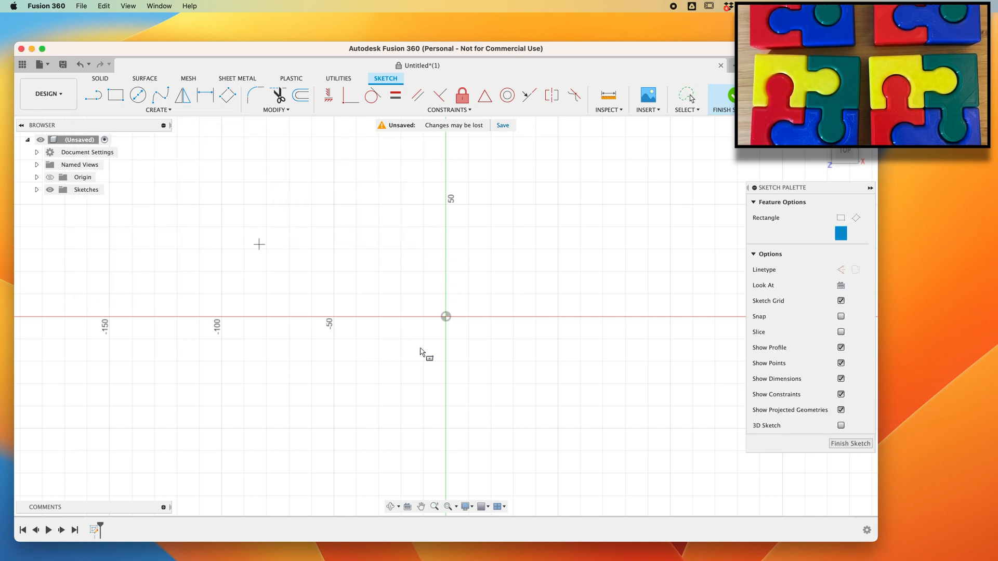
left_click(446, 317)
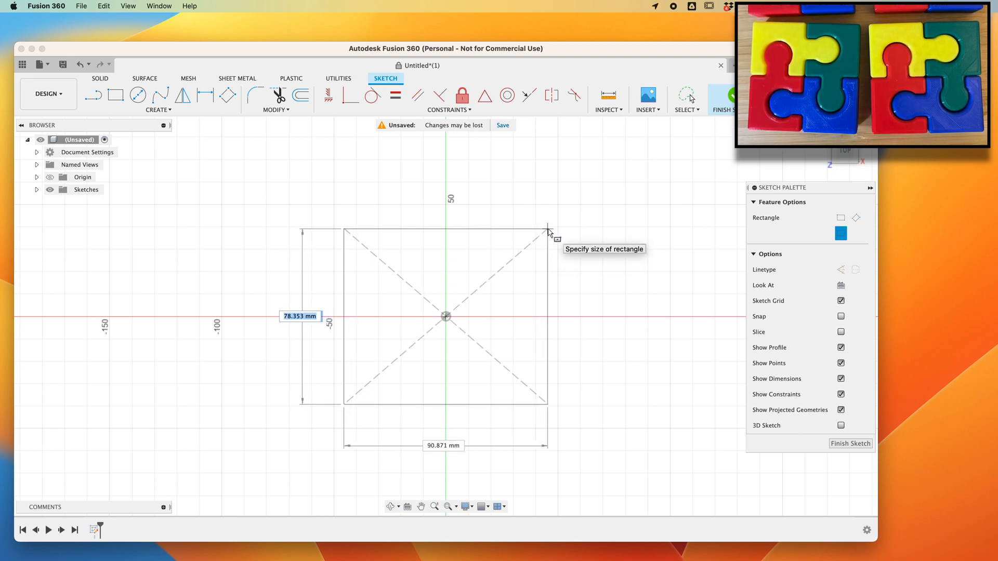
type("80")
key("Tab")
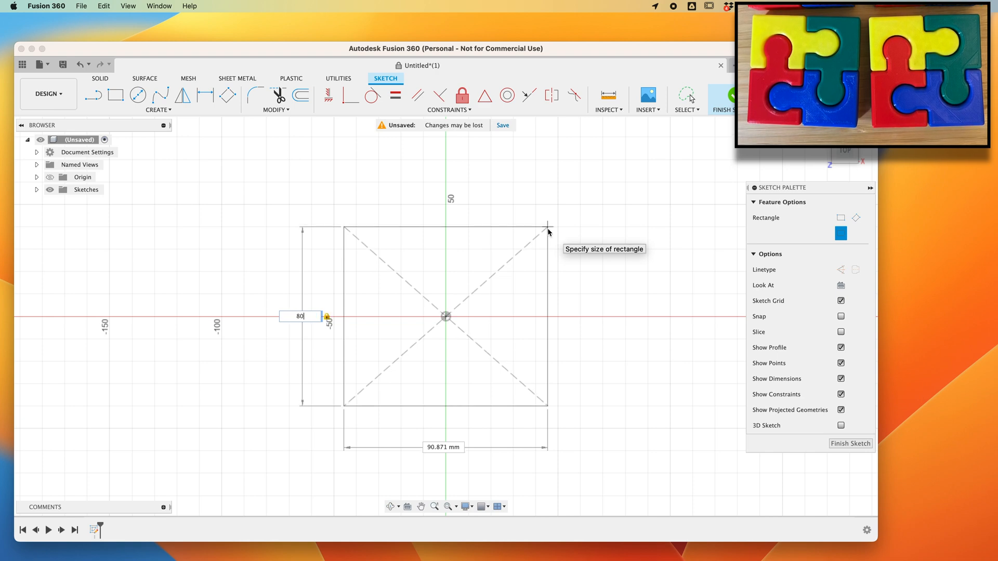
key("Tab")
type("80")
key("Tab")
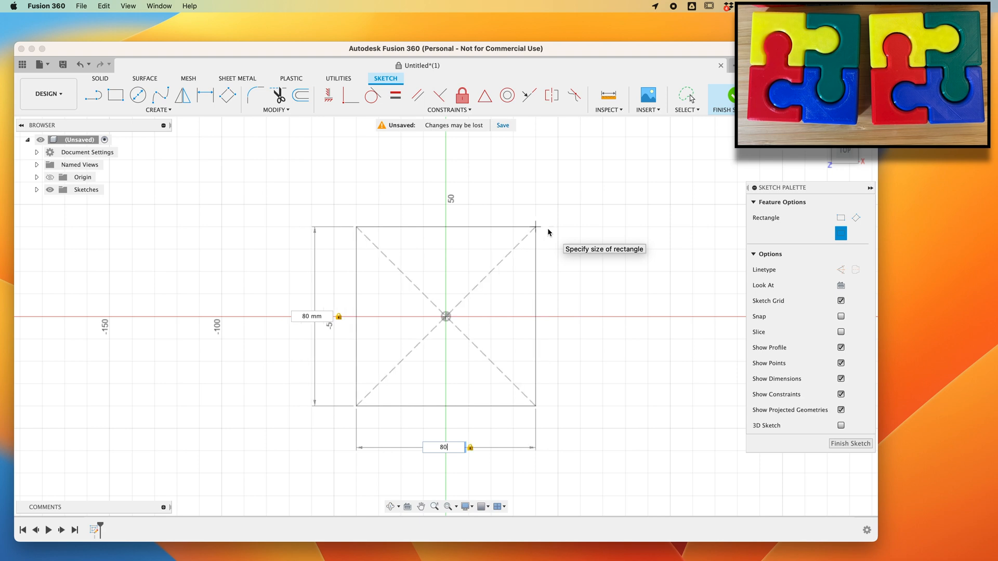
key("Return")
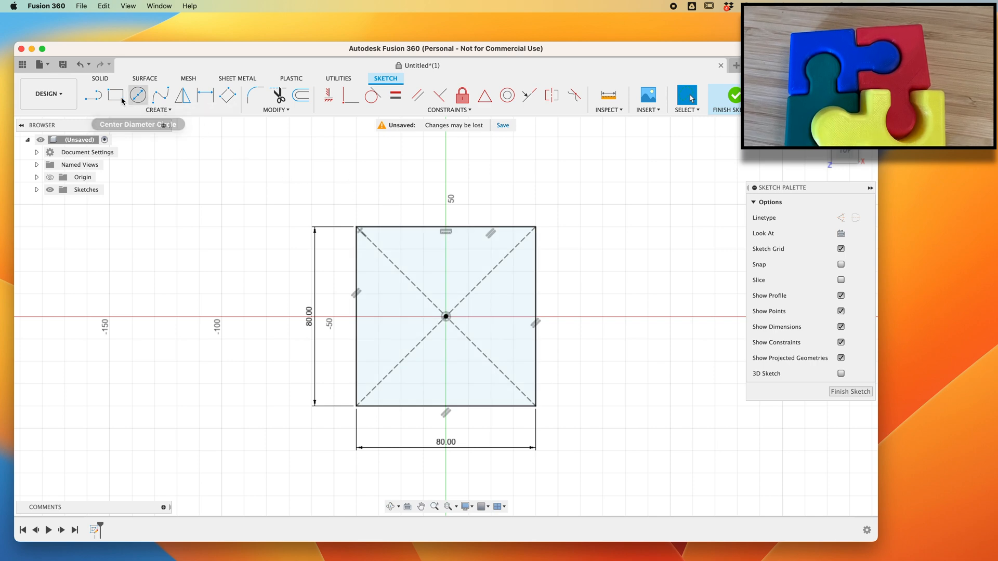
Draw a vertical and a horizontal line between the midpoints of opposite sides to divide the square into quarters.
left_click(93, 95)
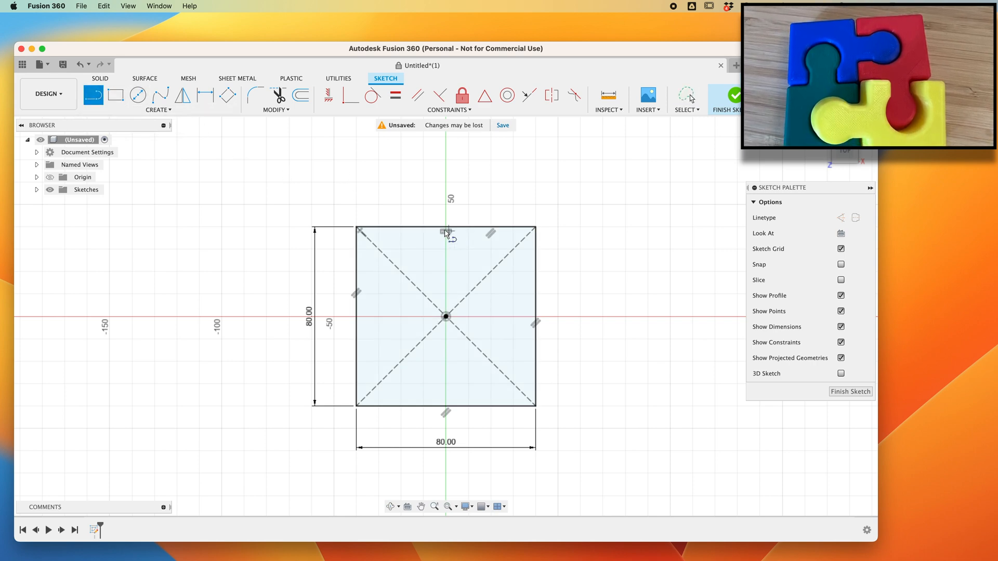
left_click(446, 231)
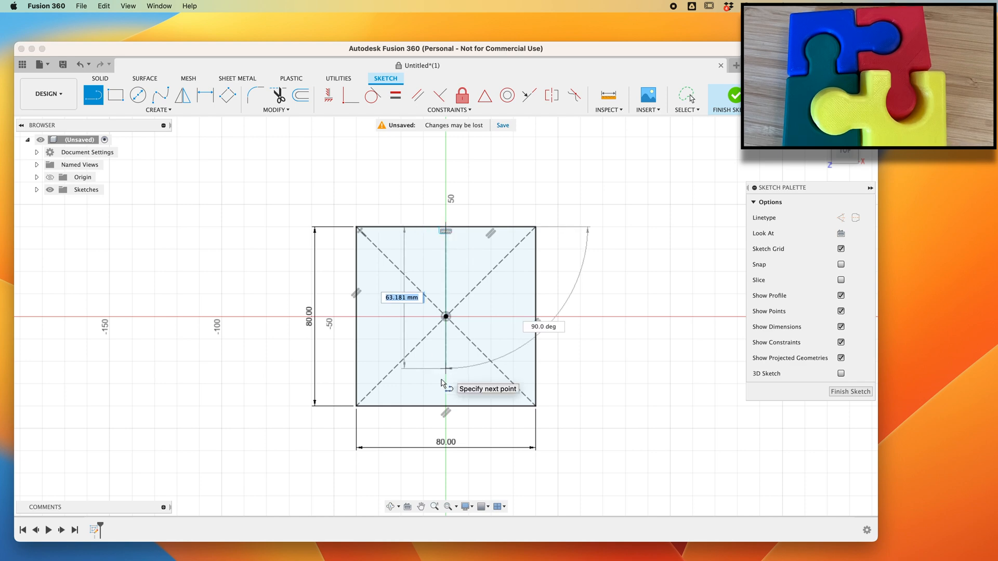
left_click(446, 405)
key("Escape")
left_click(356, 316)
left_click(536, 317)
key("Escape")
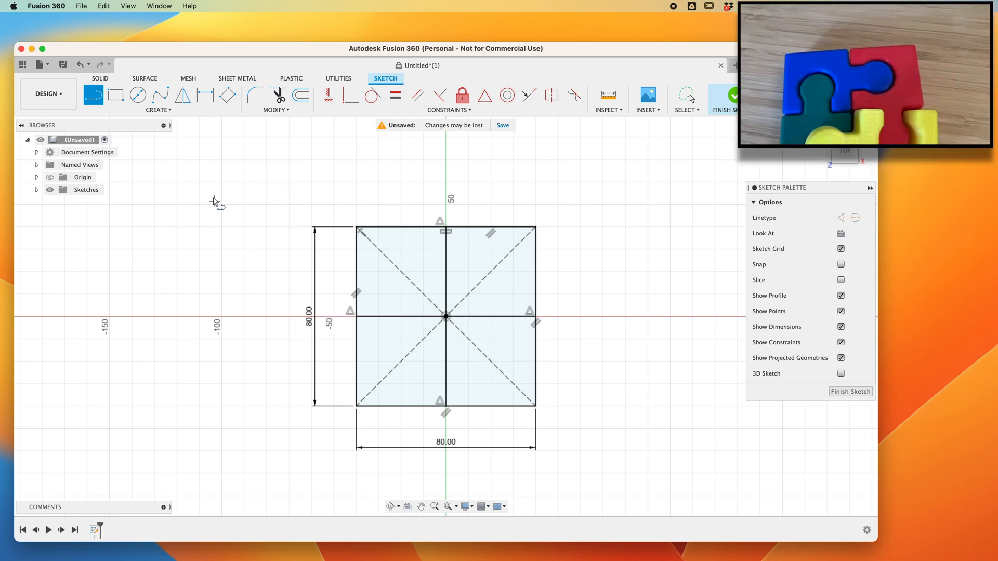
Draw a 23 mm diameter circle in the square's upper-right quarter and shift it slightly away from the vertical centre line.
left_click(139, 96)
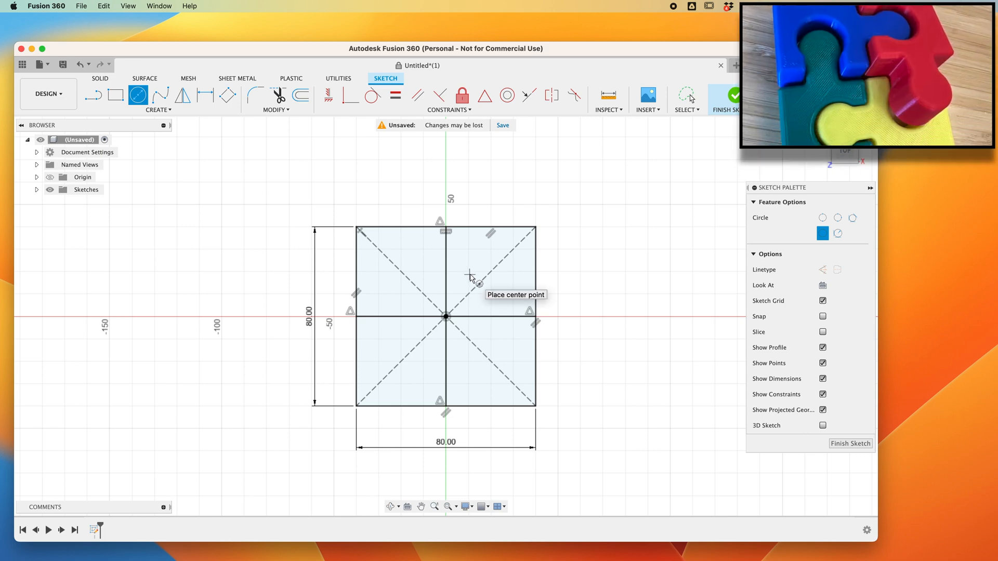
left_click(470, 275)
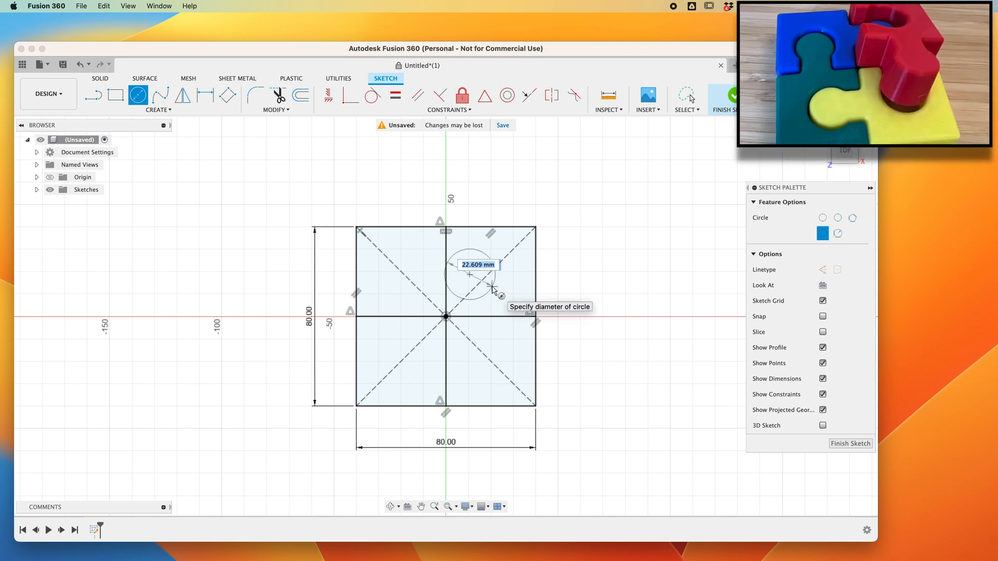
type("23")
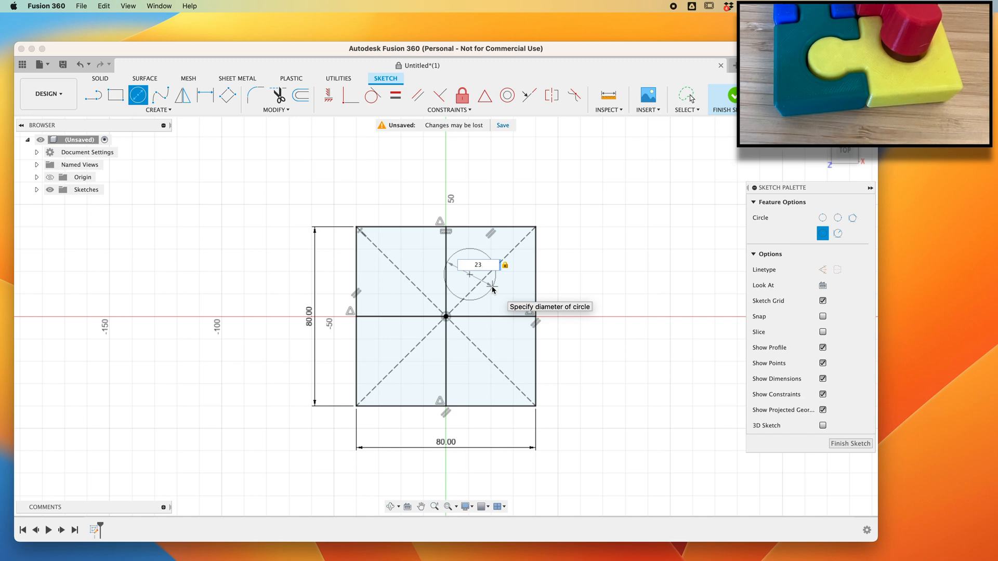
key("Return")
key("Escape")
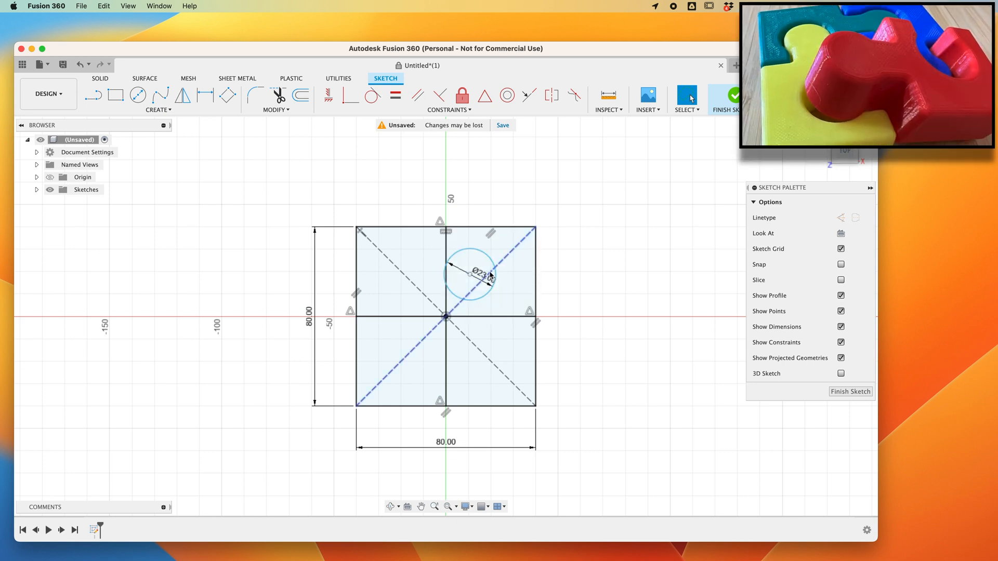
left_click_drag(470, 279, 480, 277)
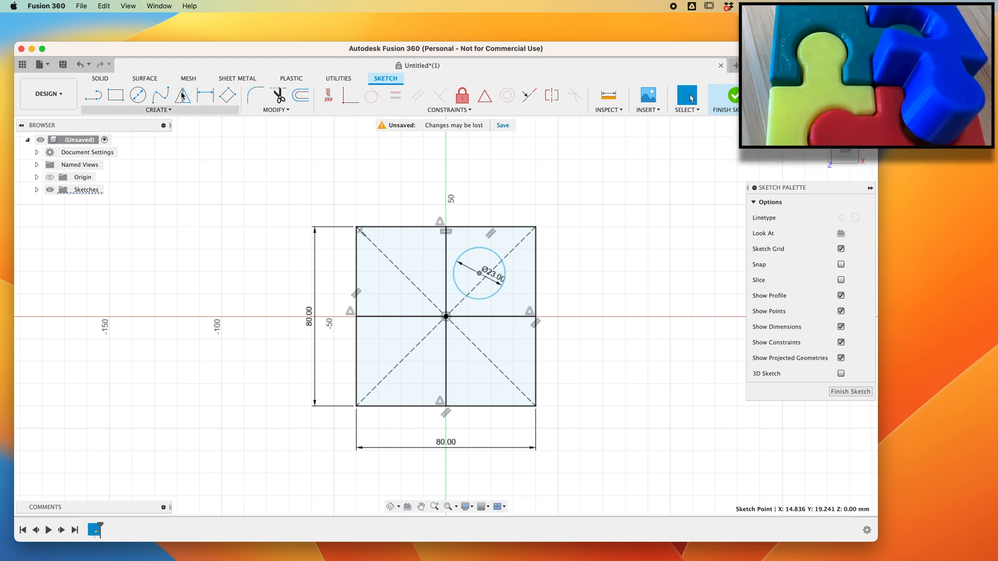
Dimension the circle's centre 25 mm from the square's right edge.
left_click(206, 97)
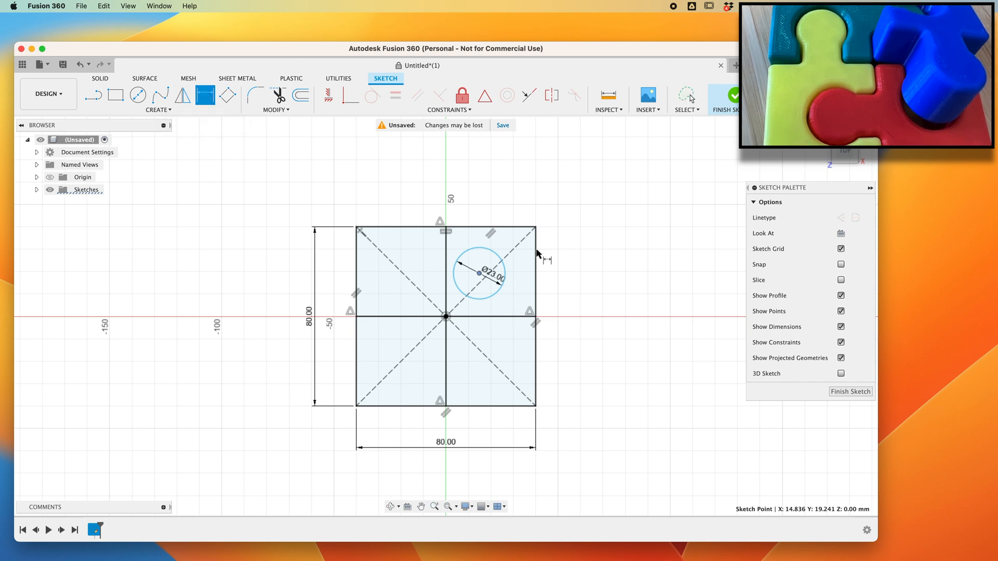
left_click(537, 270)
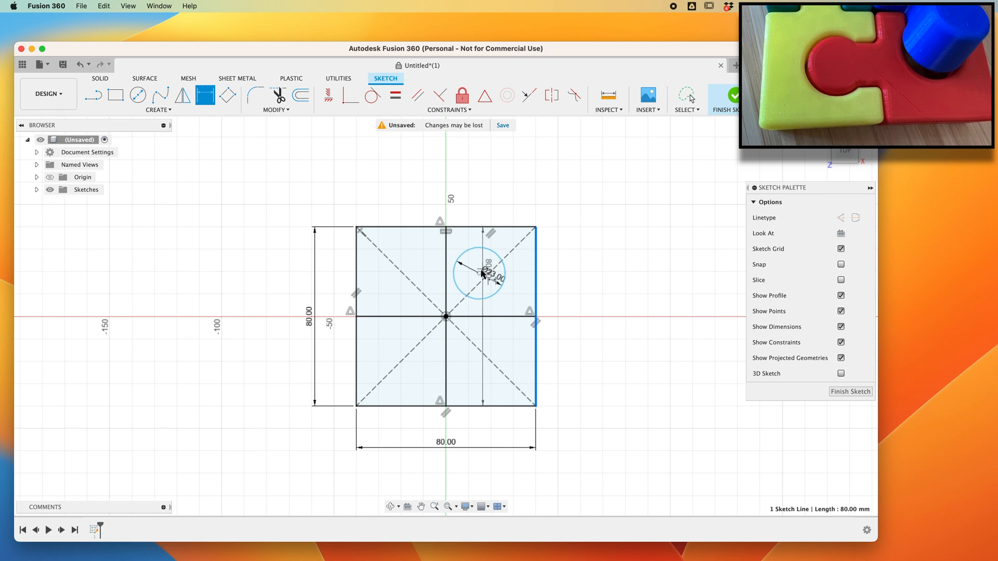
left_click(479, 273)
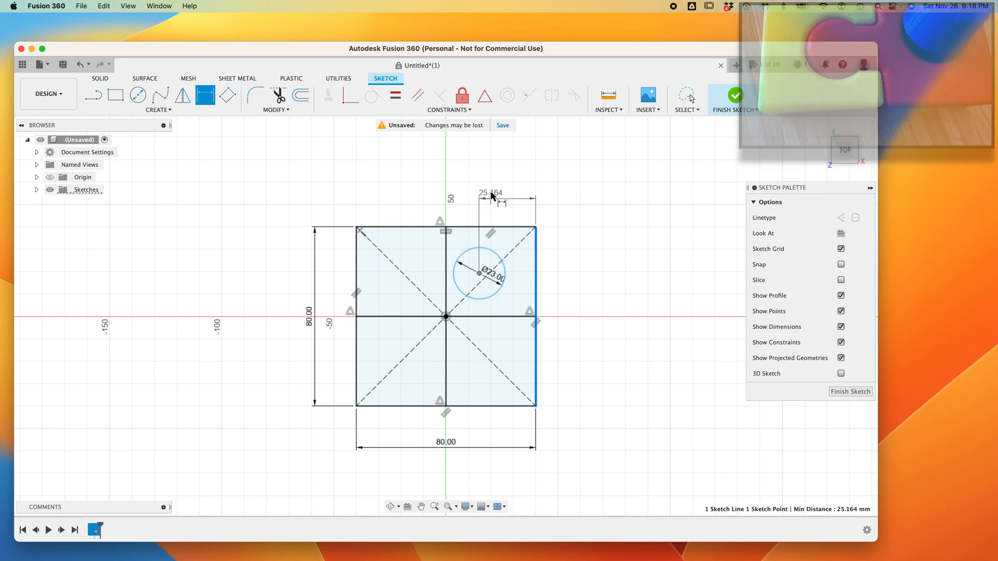
left_click(491, 191)
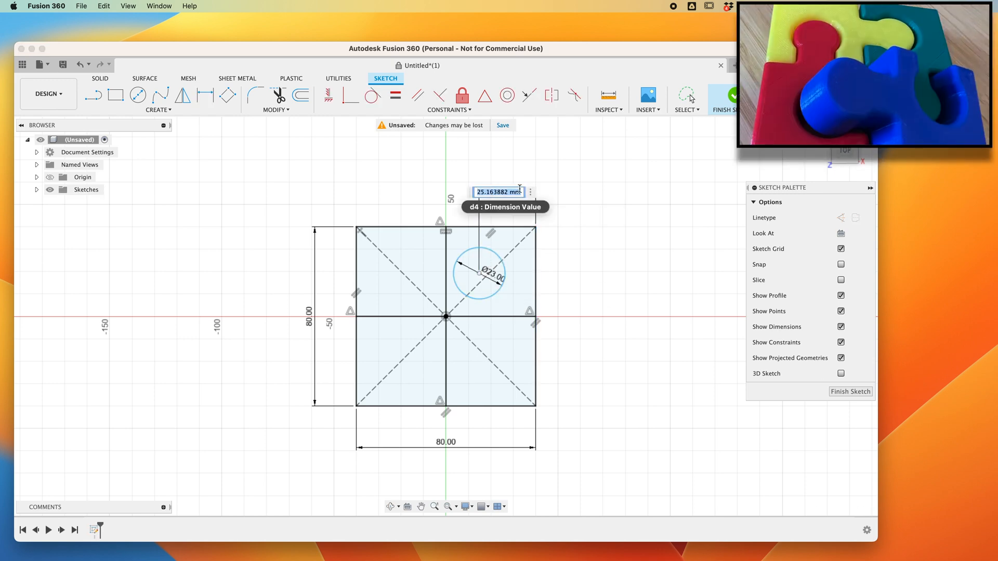
type("25")
key("Return")
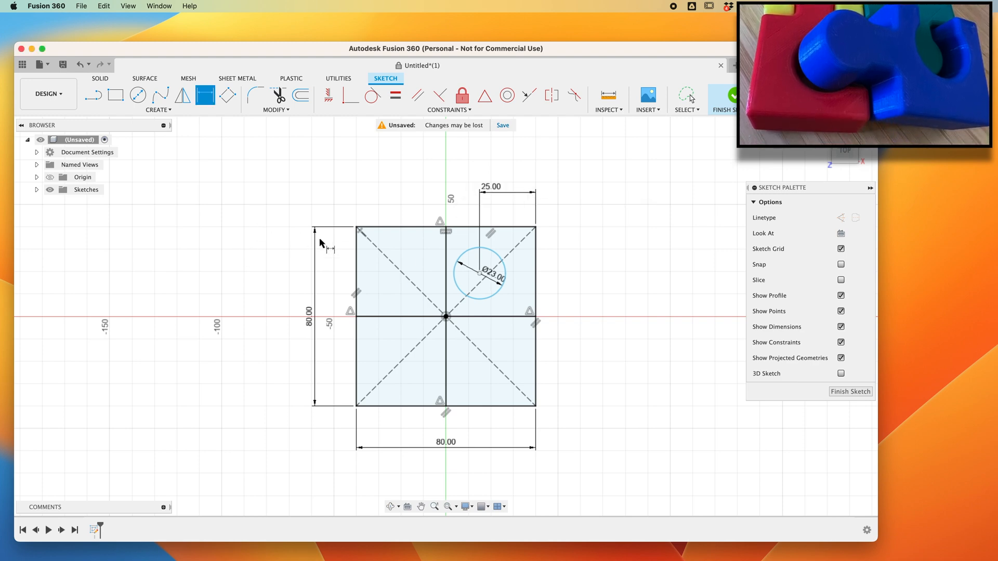
Dimension the circle's centre 20 mm from the square's top edge.
left_click(479, 274)
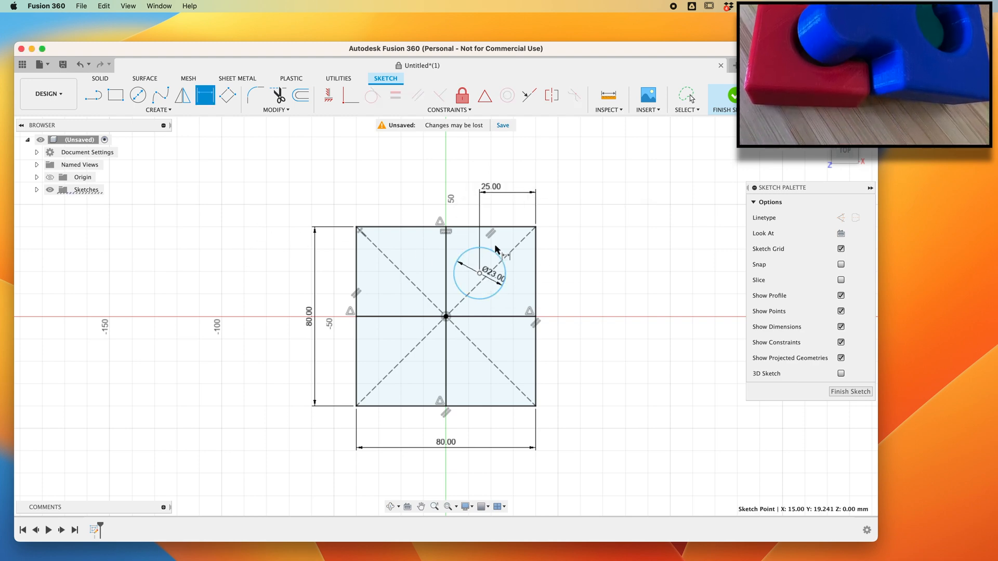
left_click(502, 227)
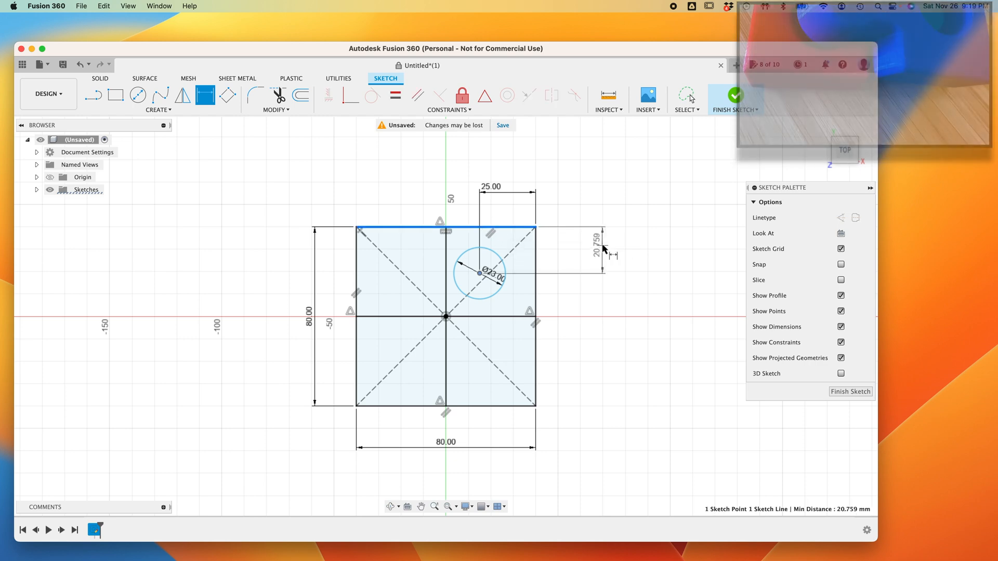
left_click(602, 247)
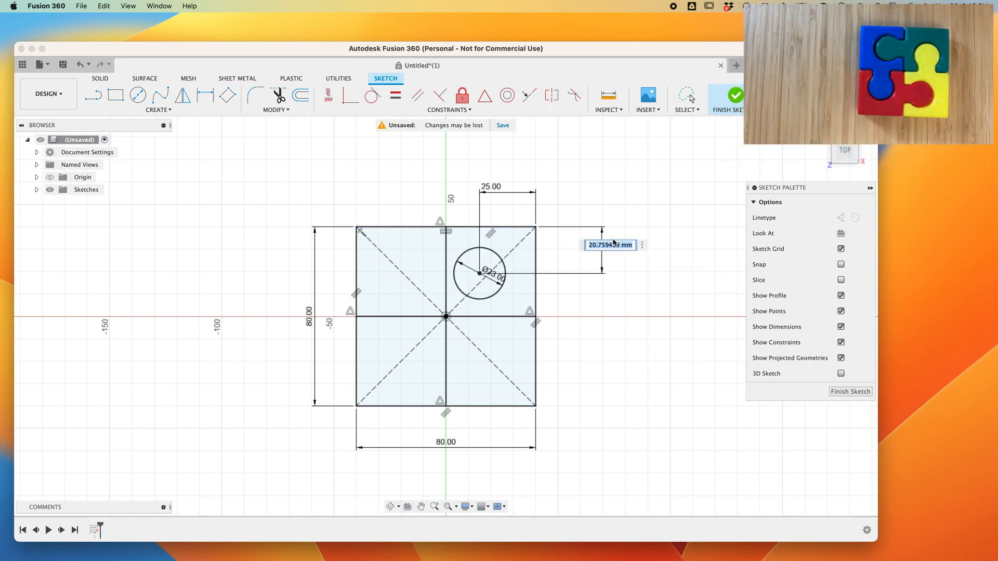
type("20")
key("Return")
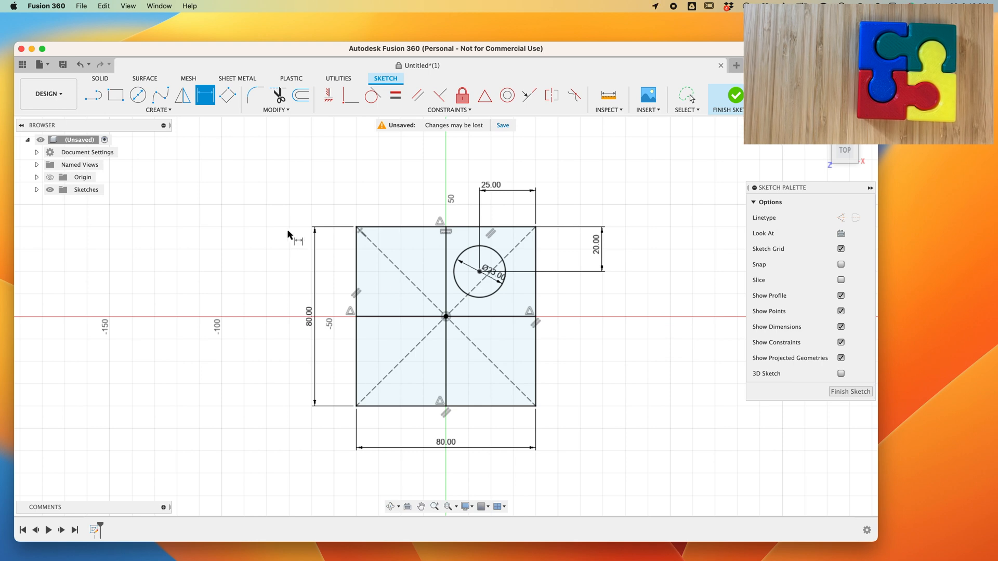
Draw a two-point rectangle about 5.5 mm wide and 12.3 mm high connecting the circle to the vertical centre line.
left_click(116, 95)
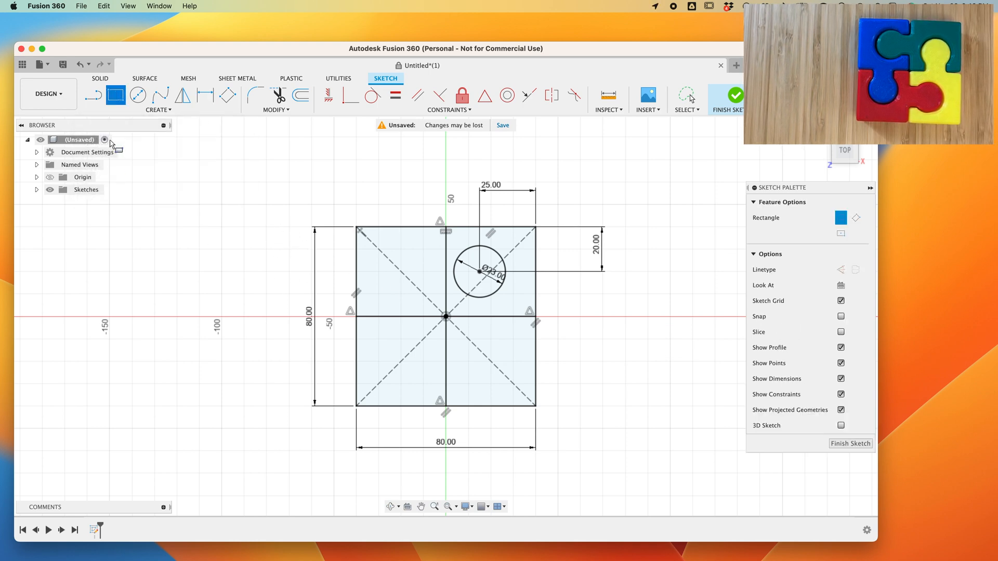
left_click(457, 259)
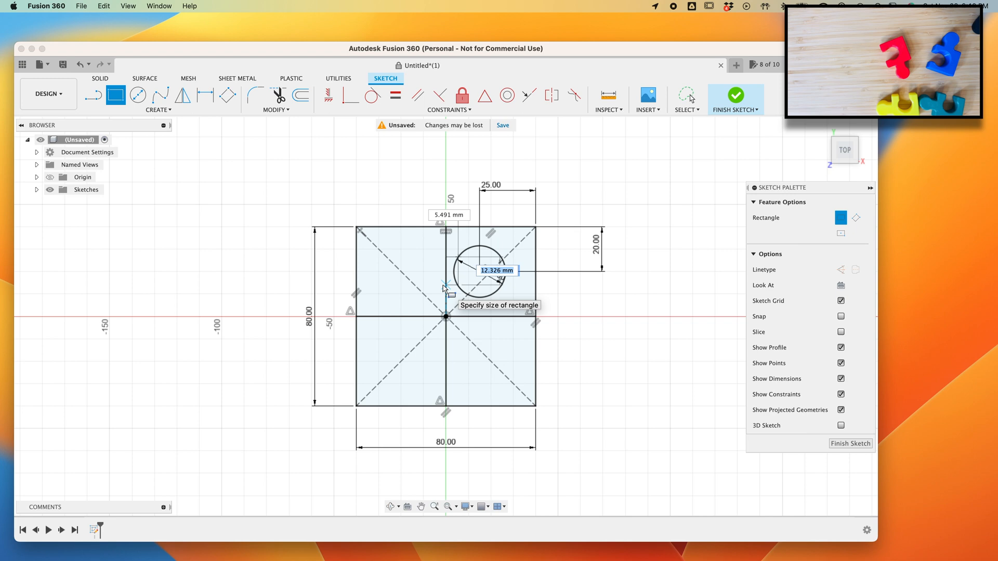
key("Escape")
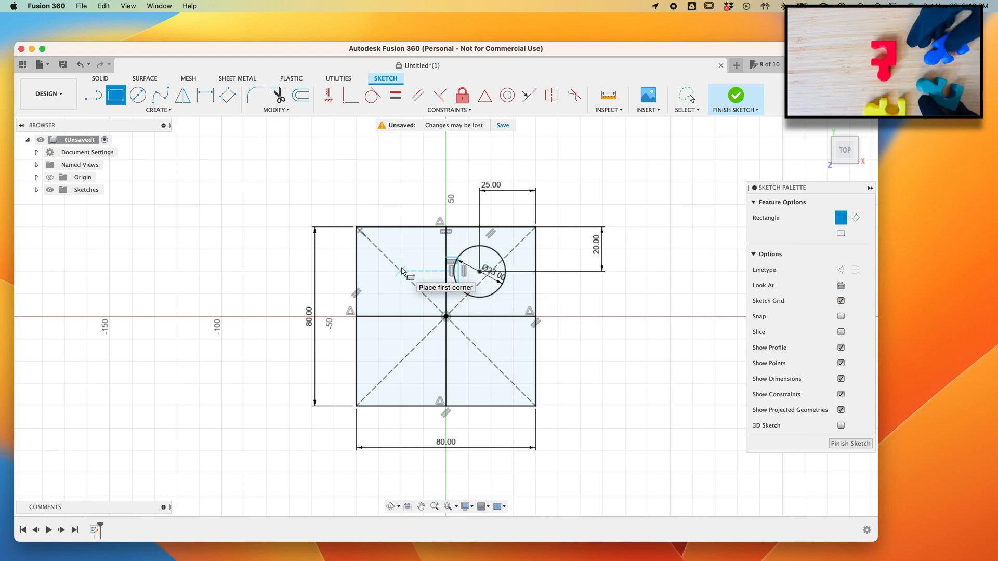
Dimension the height of the small connecting rectangle beside the circle as 15 mm.
left_click(205, 96)
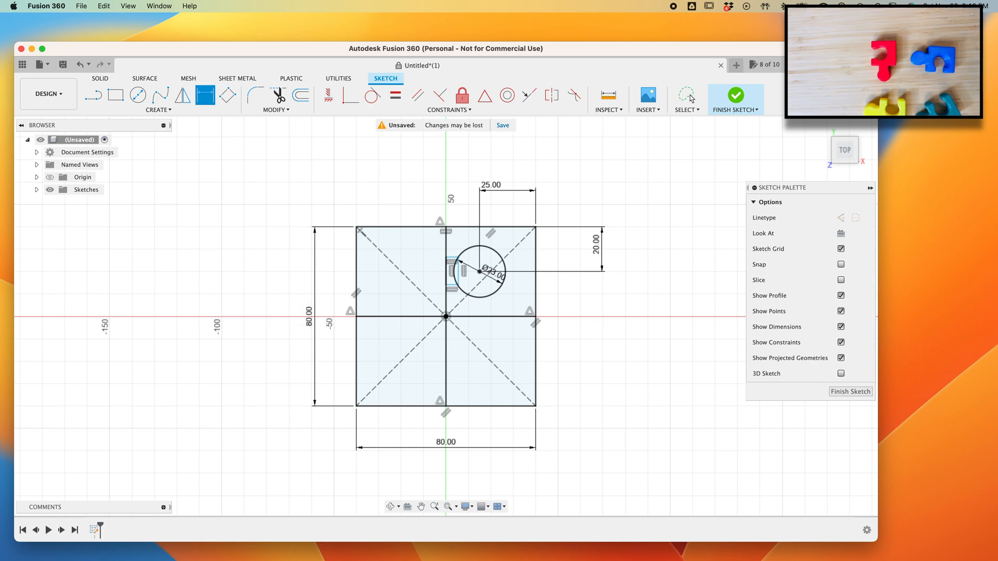
mouse_move(1, 175)
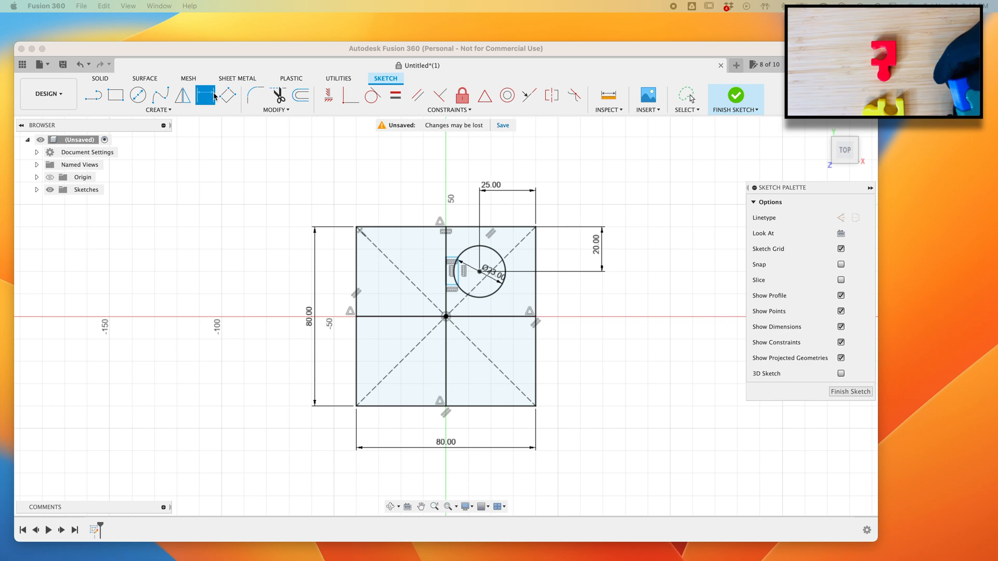
left_click(451, 259)
left_click(450, 262)
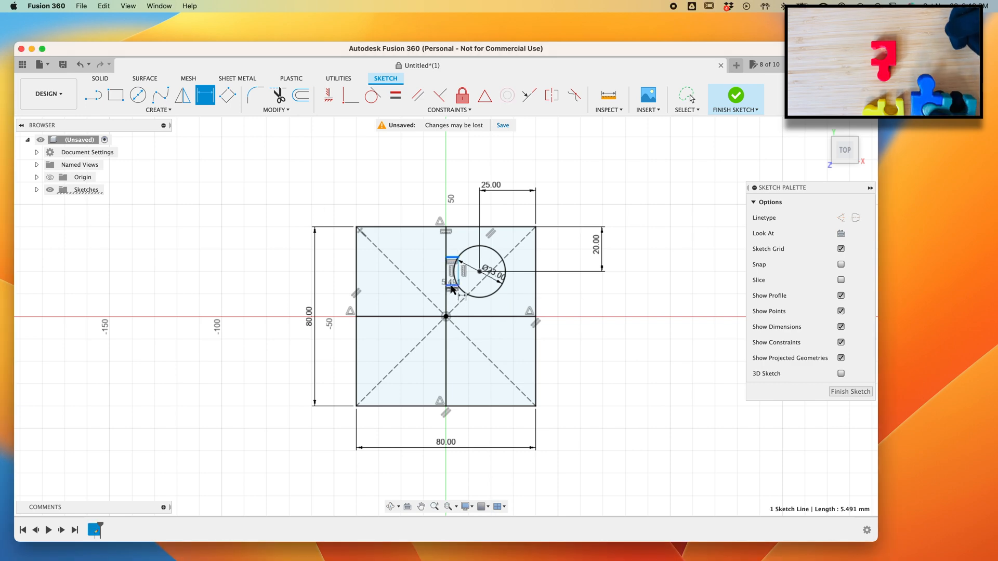
left_click(451, 286)
left_click(420, 258)
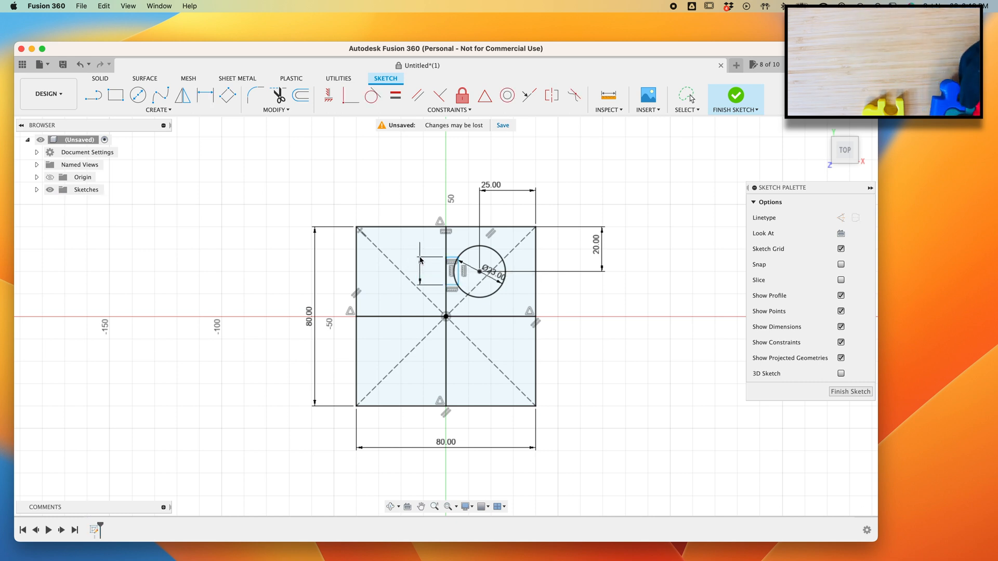
type("15")
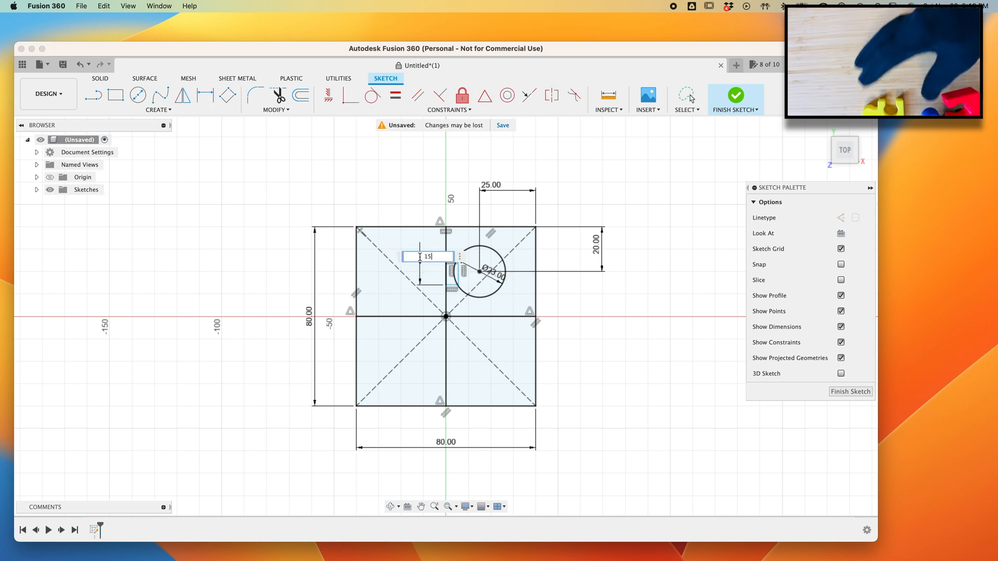
key("Return")
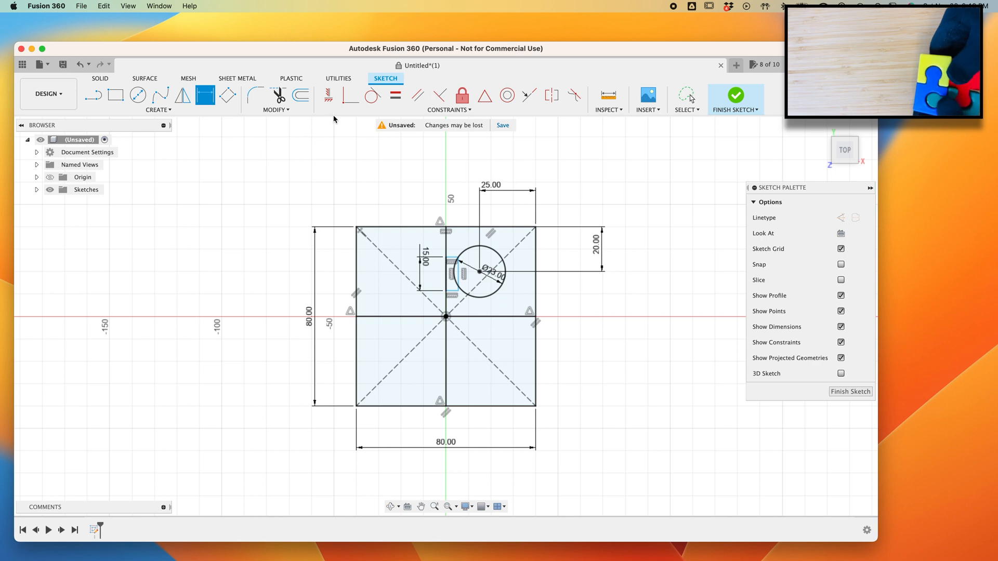
Constrain the small rectangle's lower-right corner to lie on the circle with a Coincident constraint.
left_click(344, 99)
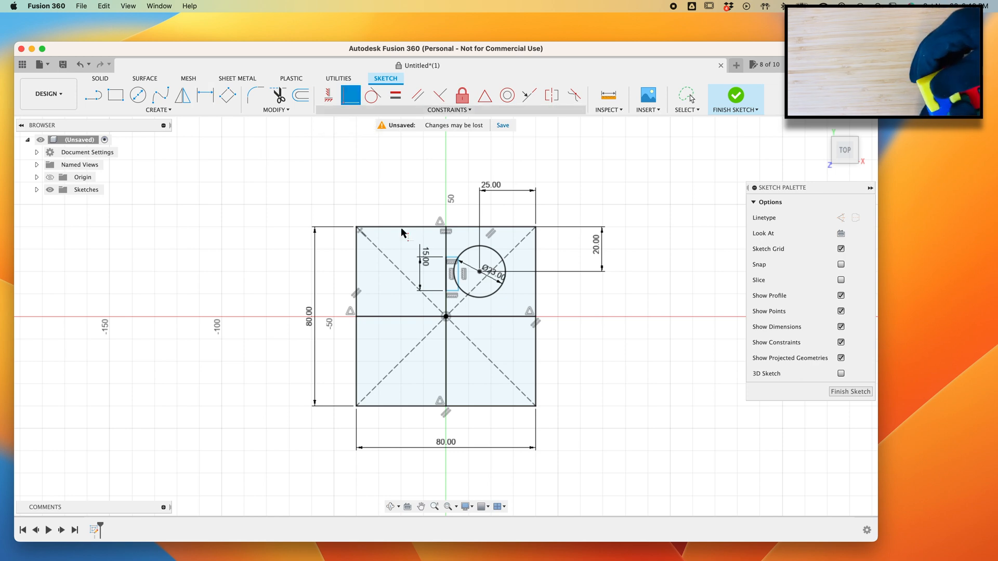
left_click(463, 294)
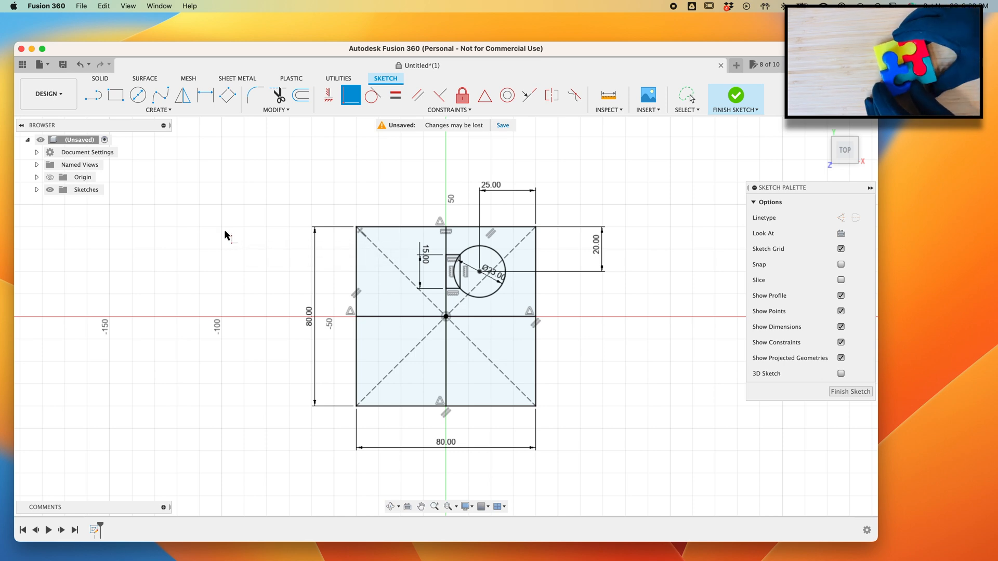
left_click(479, 349)
key("Escape")
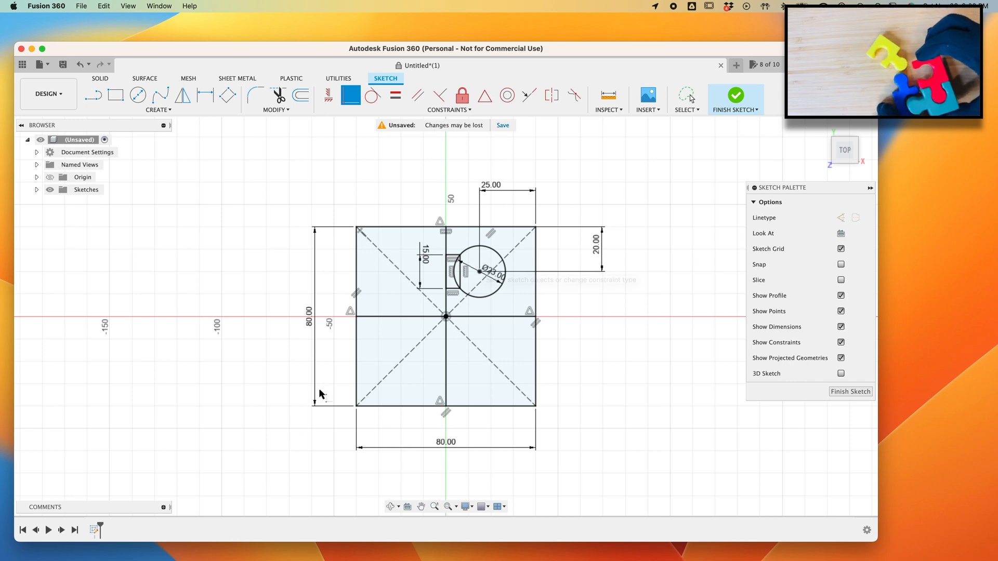
Circular-pattern the circle and its small rectangle around the square's centre with a quantity of 4, and finish the sketch.
left_click(170, 111)
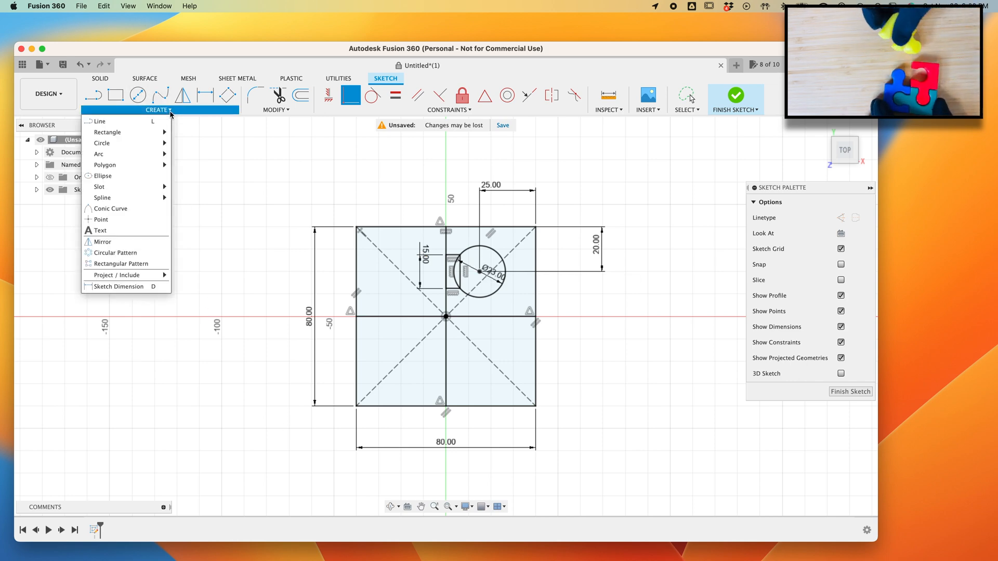
left_click(110, 253)
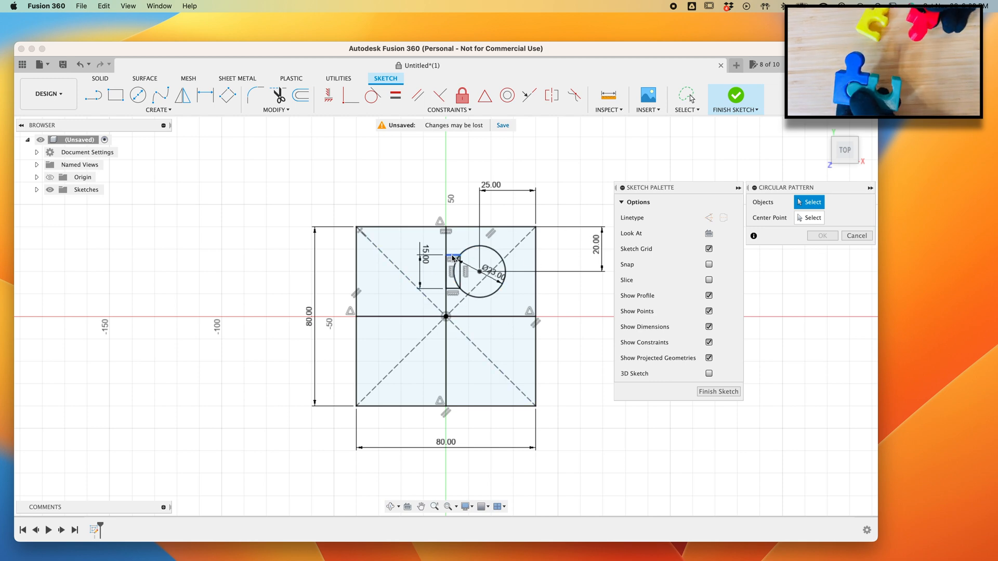
left_click(470, 250)
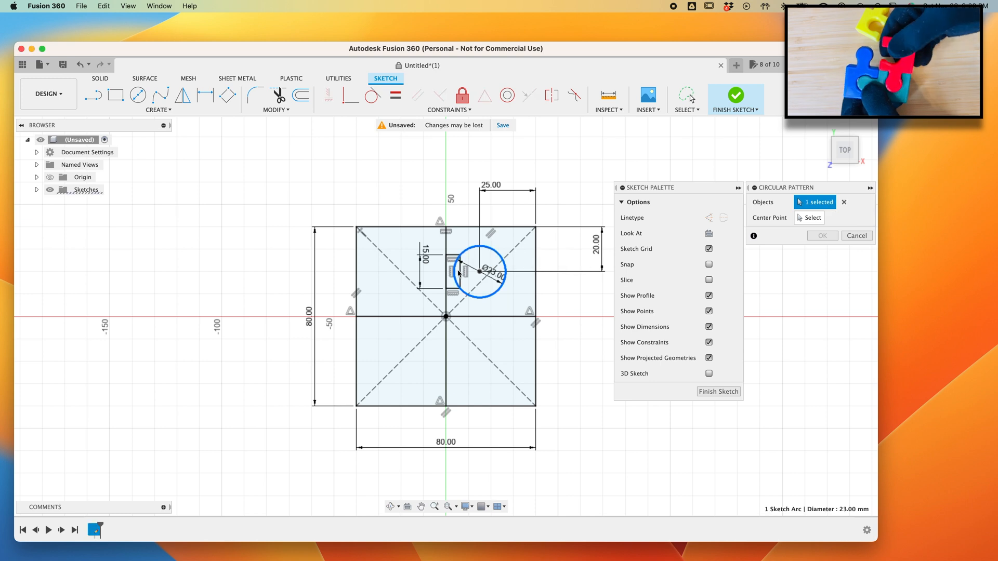
double_click(461, 276)
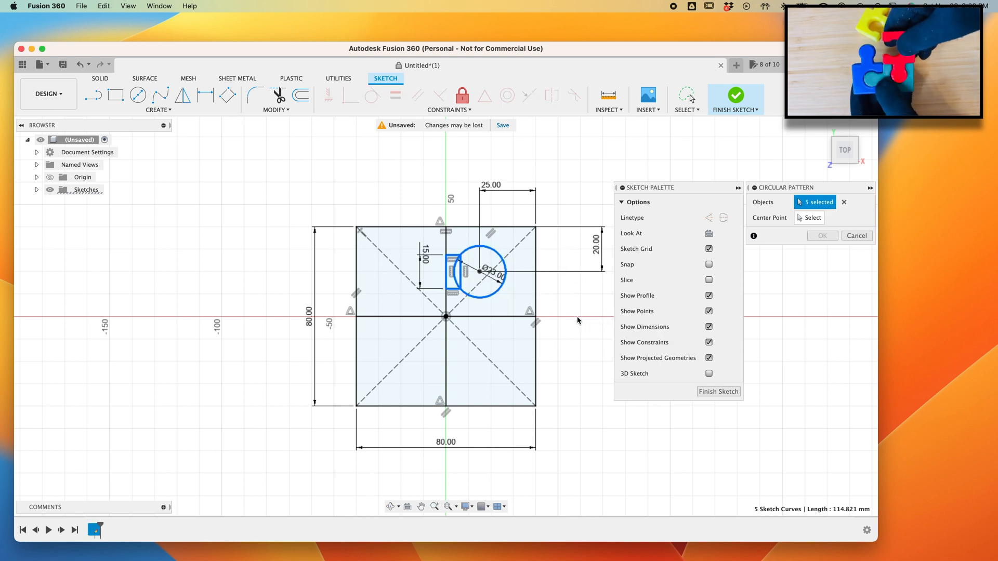
left_click(811, 218)
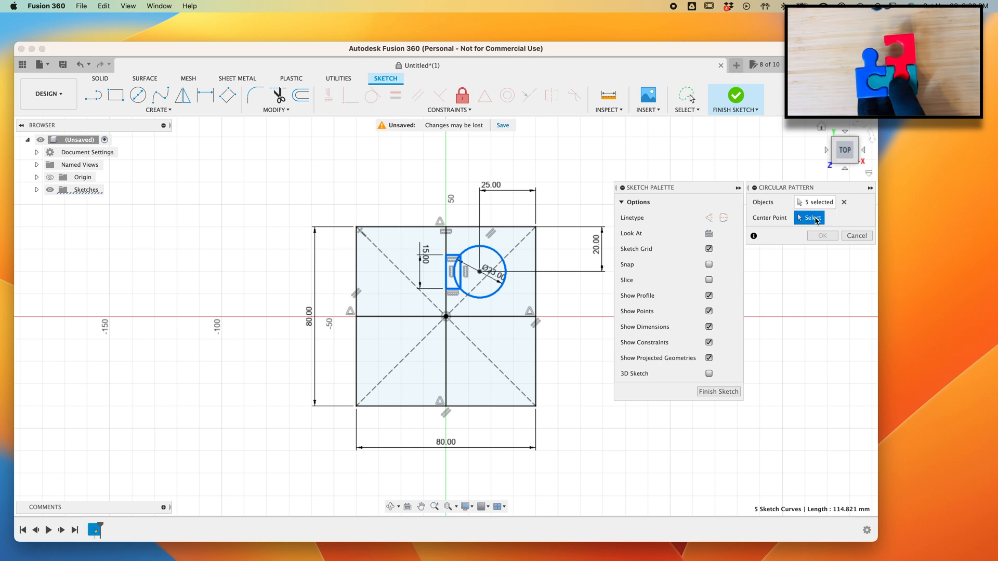
left_click(446, 317)
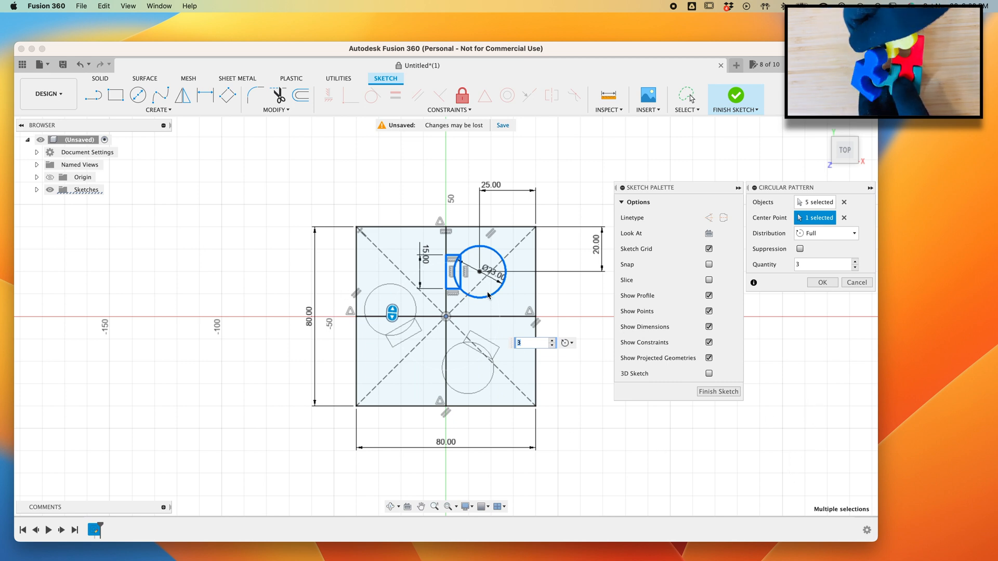
left_click(855, 261)
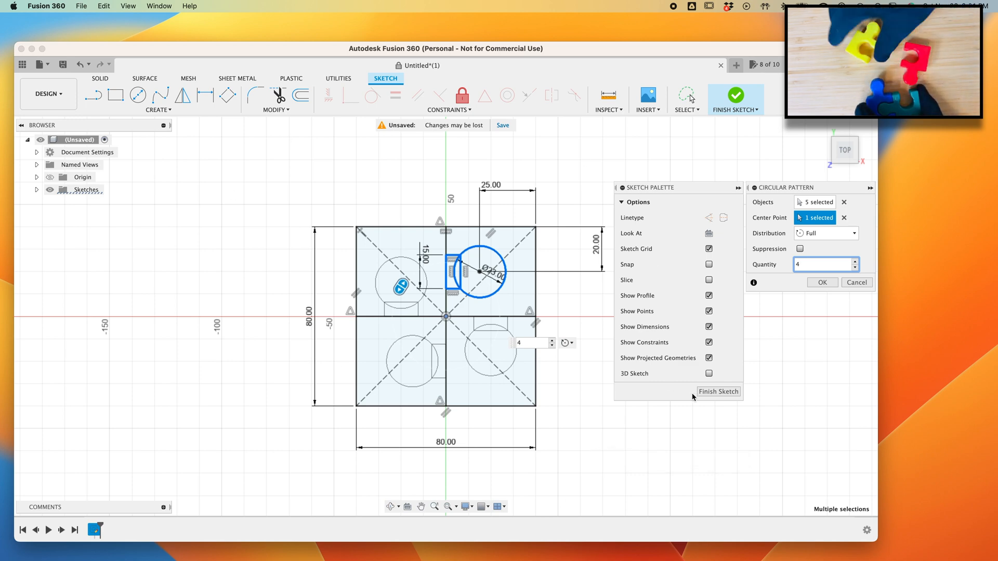
left_click(822, 283)
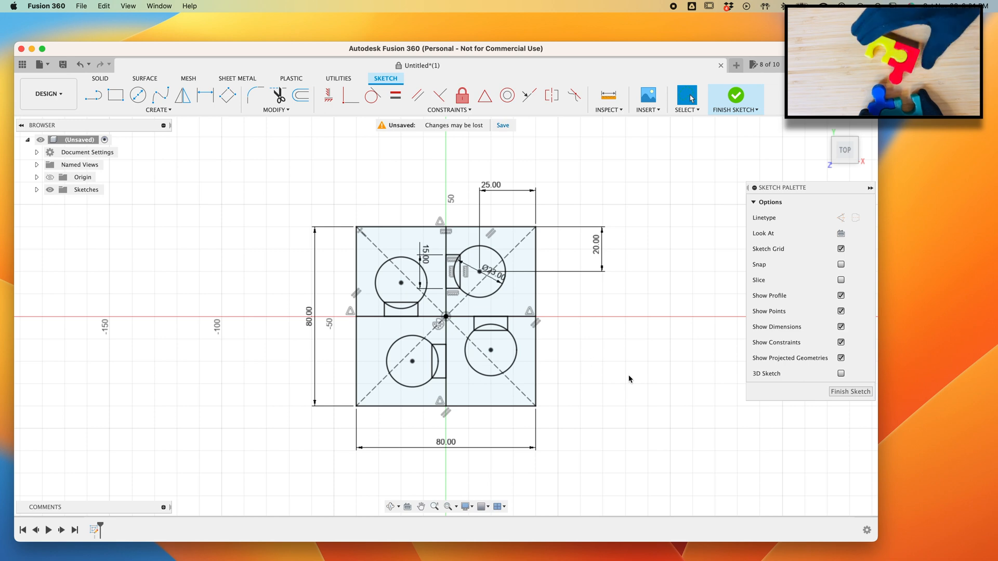
left_click(860, 393)
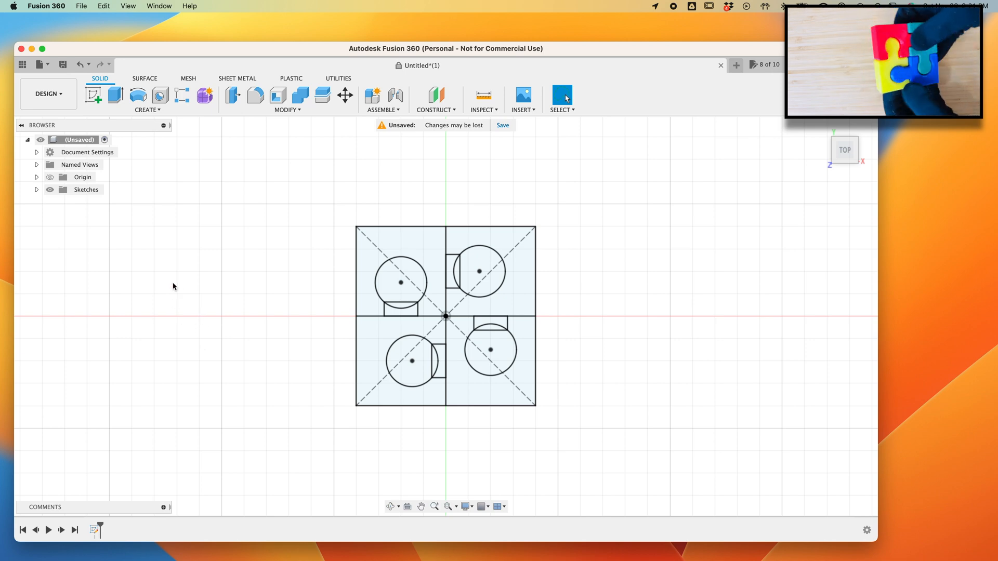
Extrude the upper-left quarter together with its adjoining rectangle and circle tab 20 mm as a new body.
left_click(114, 97)
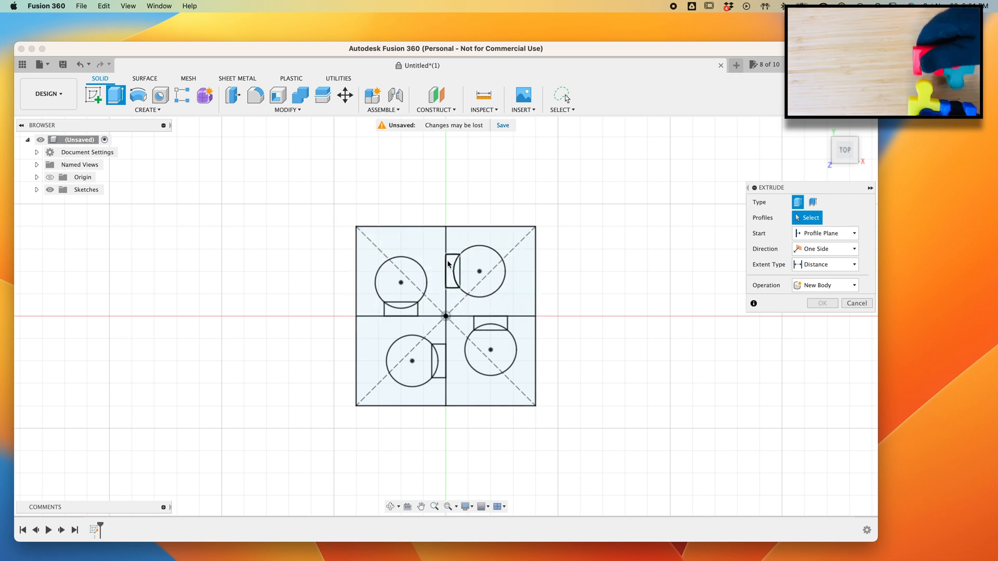
left_click(436, 250)
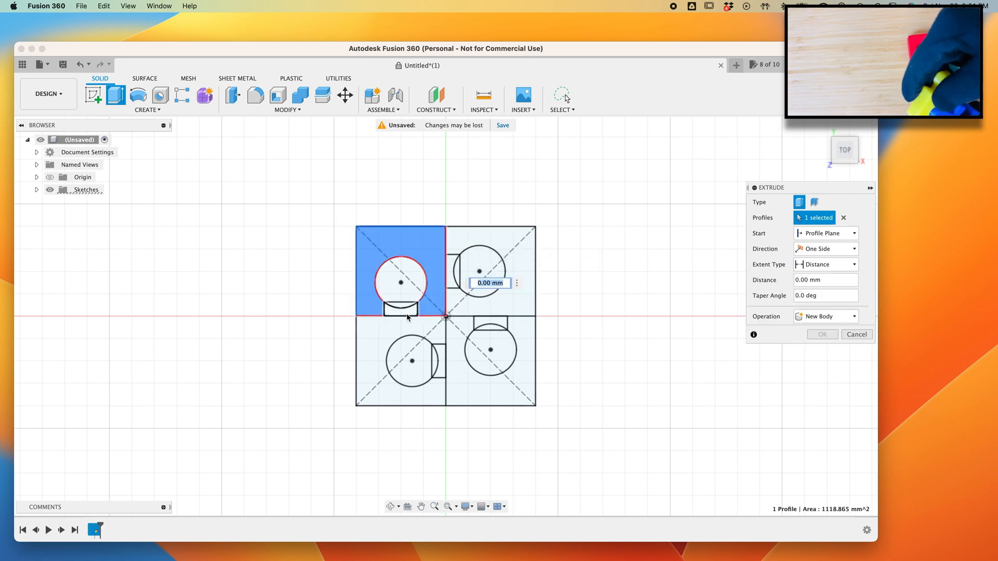
left_click(453, 270)
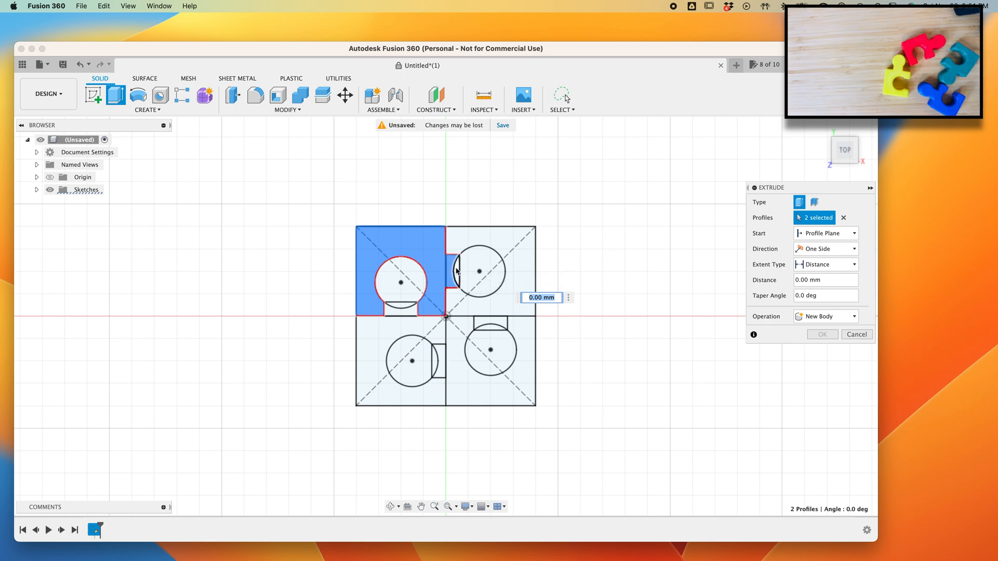
left_click(457, 271)
left_click(474, 267)
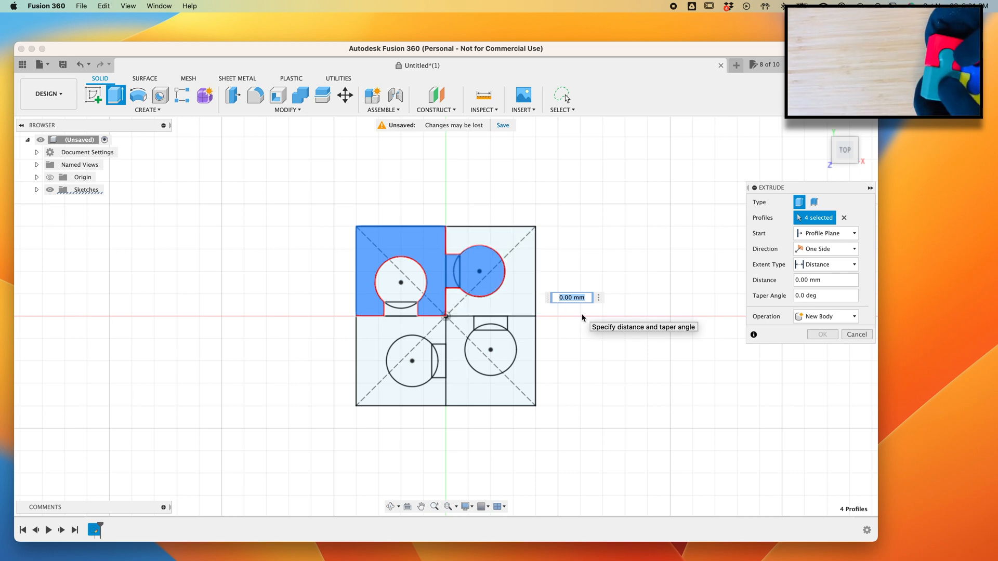
type("20")
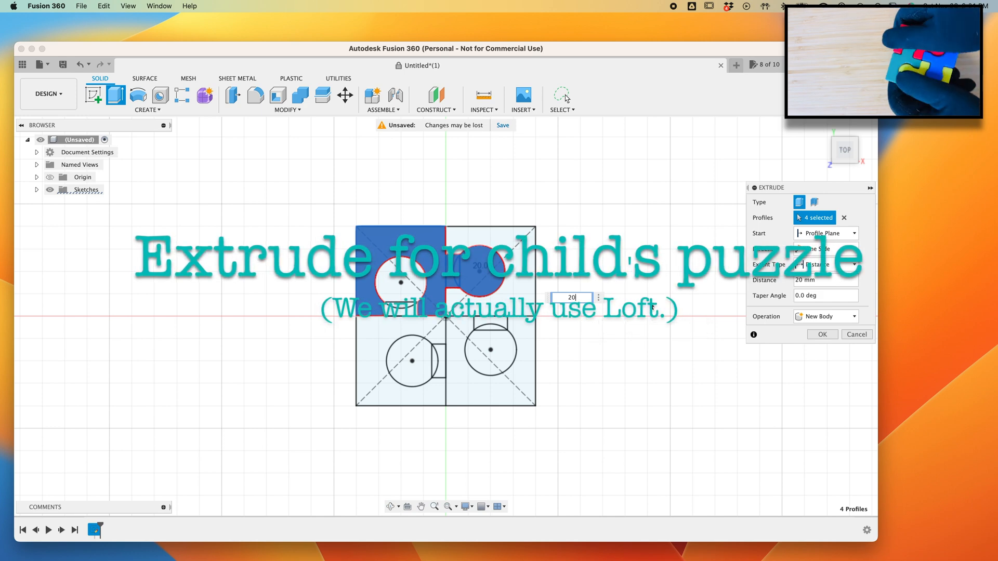
left_click(821, 334)
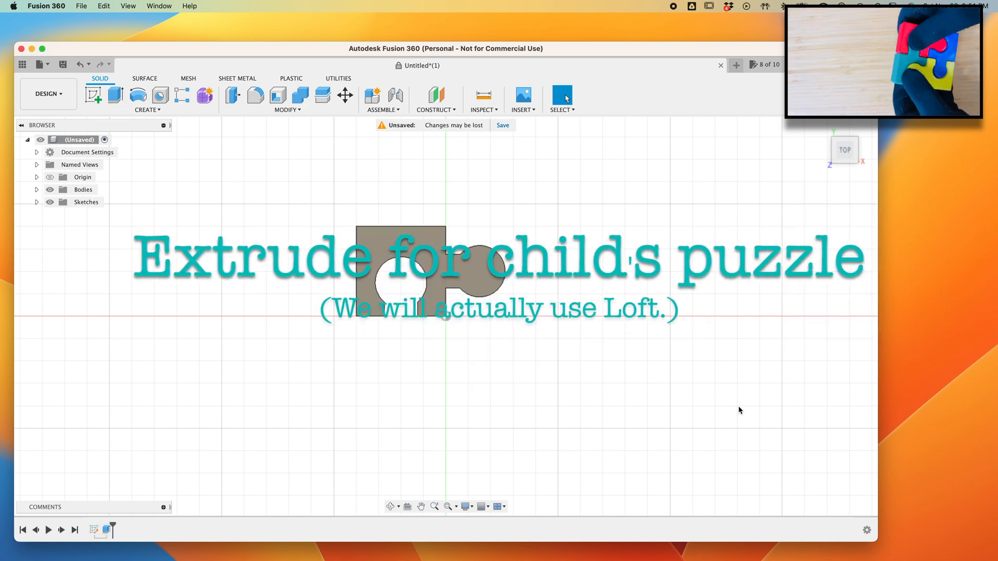
left_click_drag(843, 151, 848, 126)
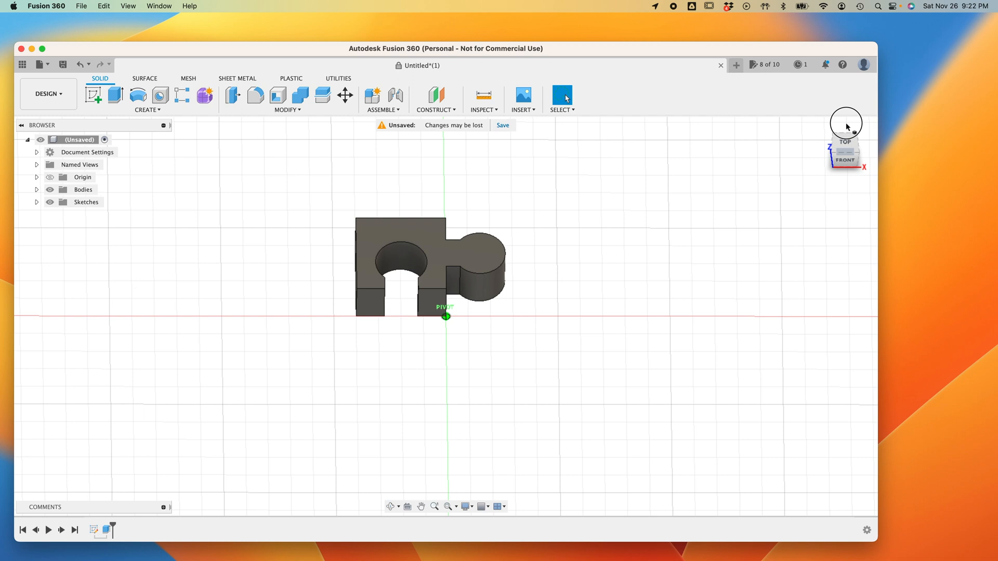
left_click_drag(847, 127, 847, 128)
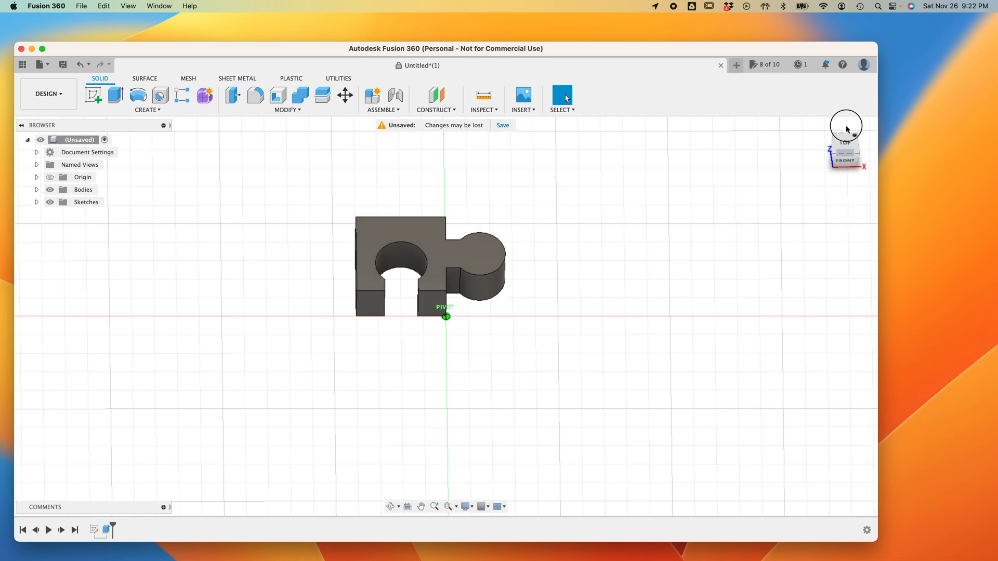
left_click_drag(846, 129, 848, 133)
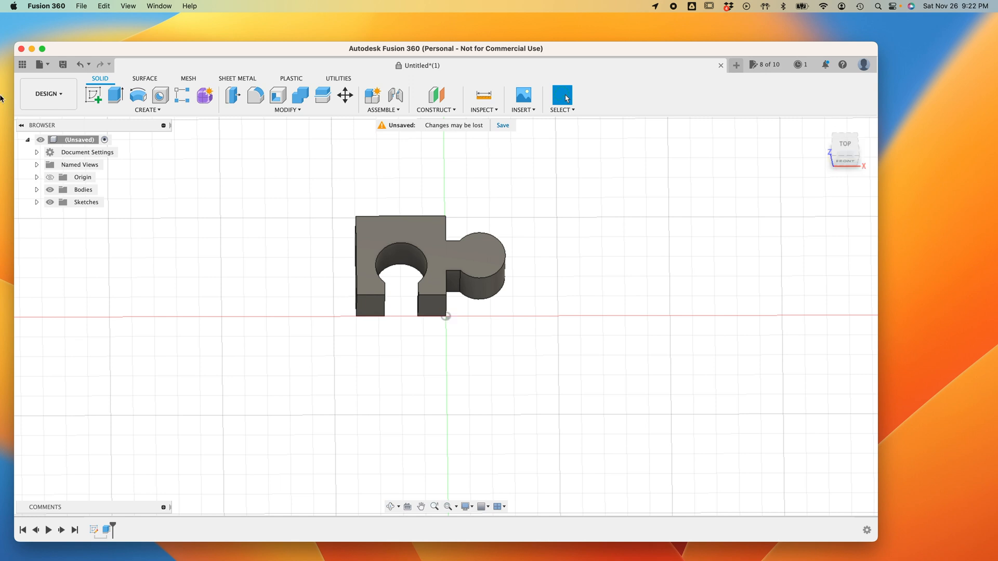
left_click(152, 110)
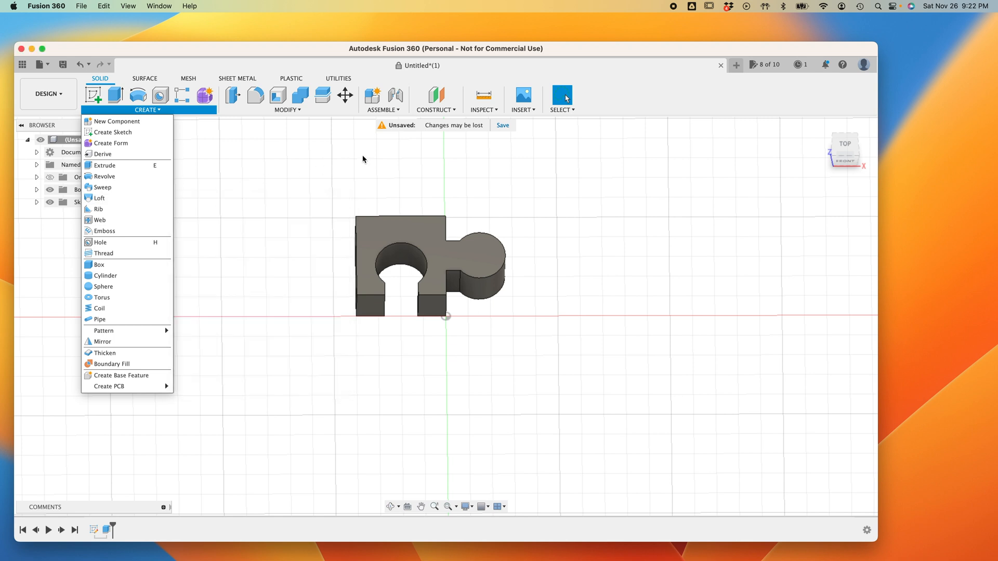
left_click(276, 162)
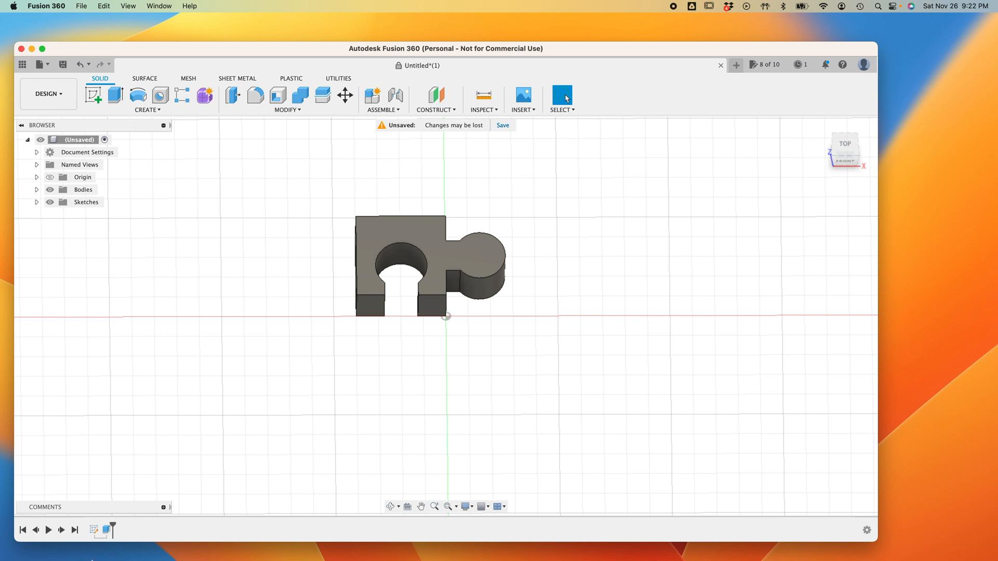
Delete the puzzle-piece extrusion and make the hidden puzzle sketch visible again.
right_click(108, 533)
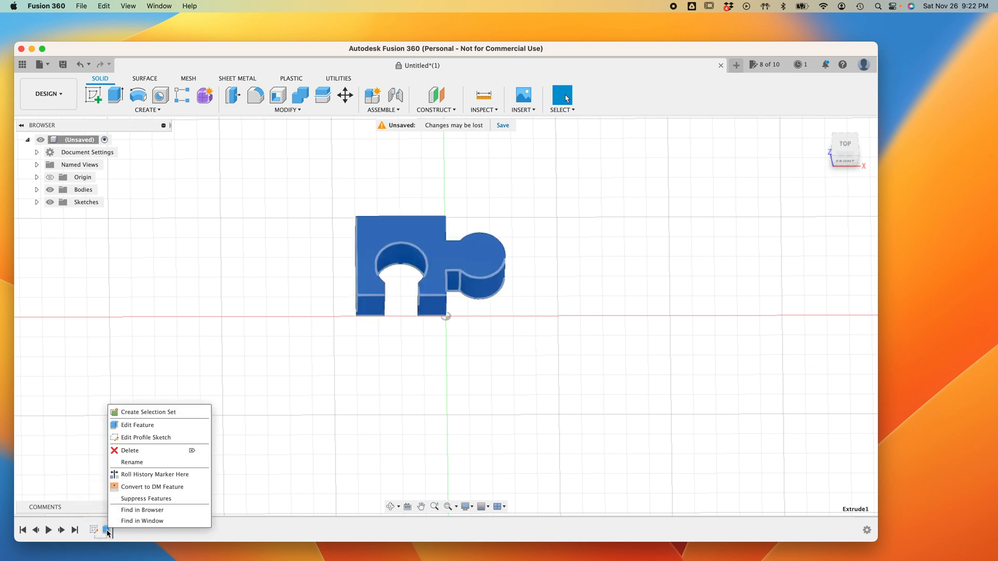
left_click(137, 451)
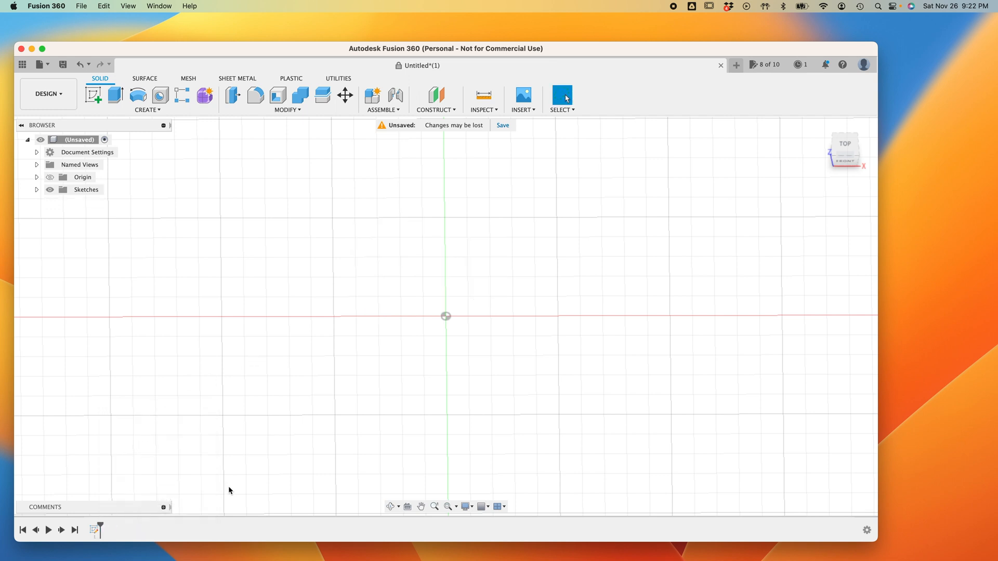
left_click(37, 189)
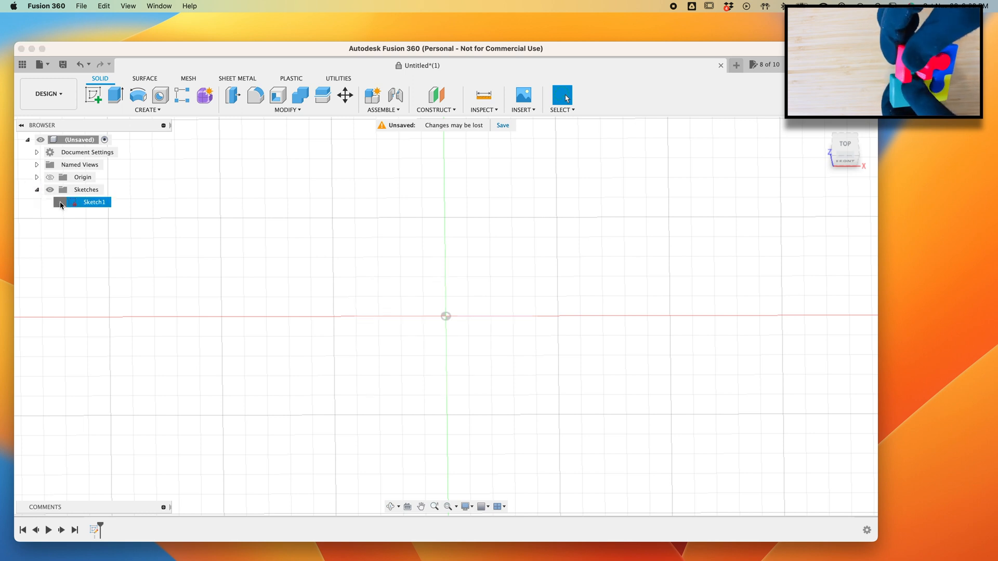
left_click(59, 202)
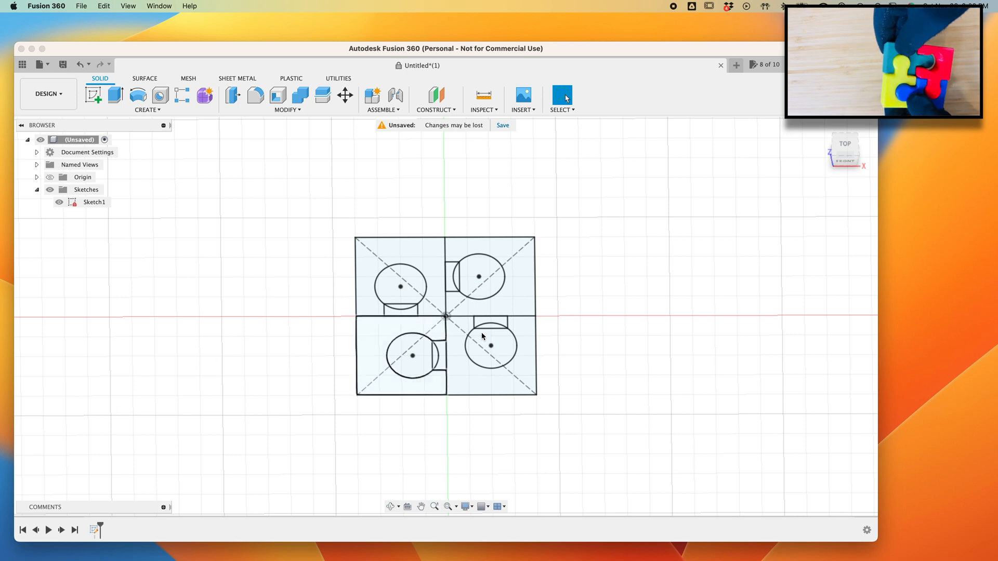
left_click(433, 356)
key("Escape")
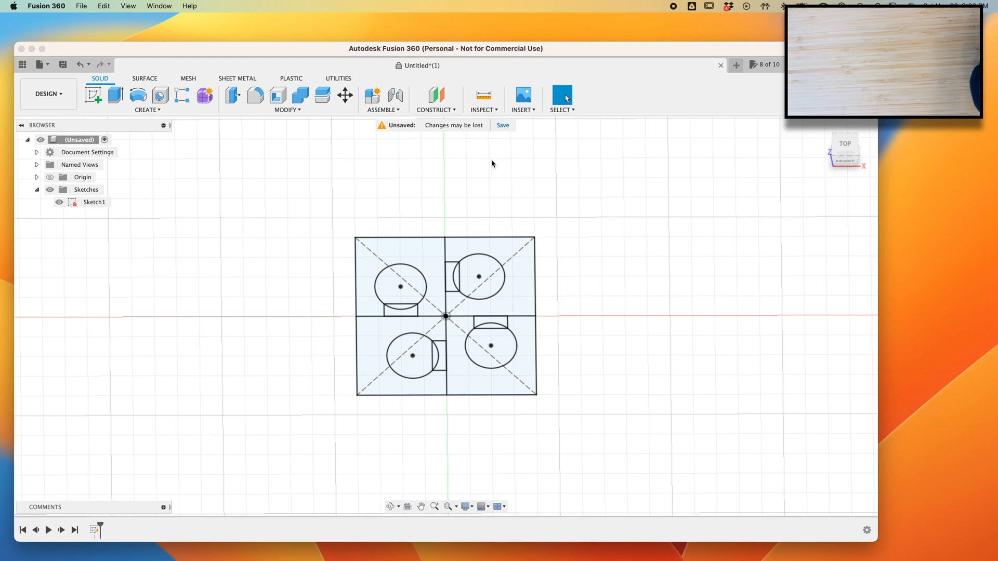
Try to offset a construction plane 20 mm from one of the quarter puzzle profiles.
left_click(443, 97)
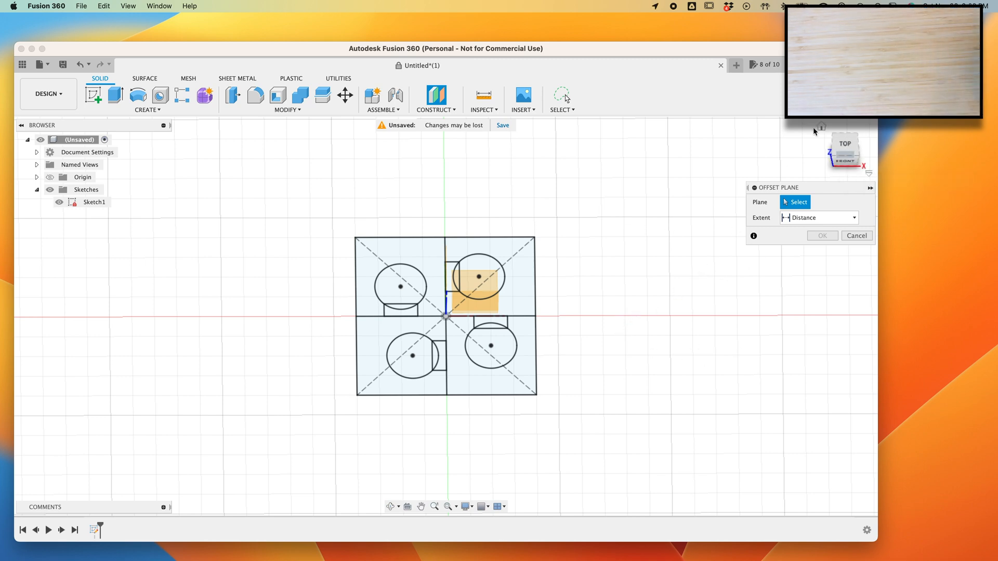
left_click_drag(846, 140, 845, 134)
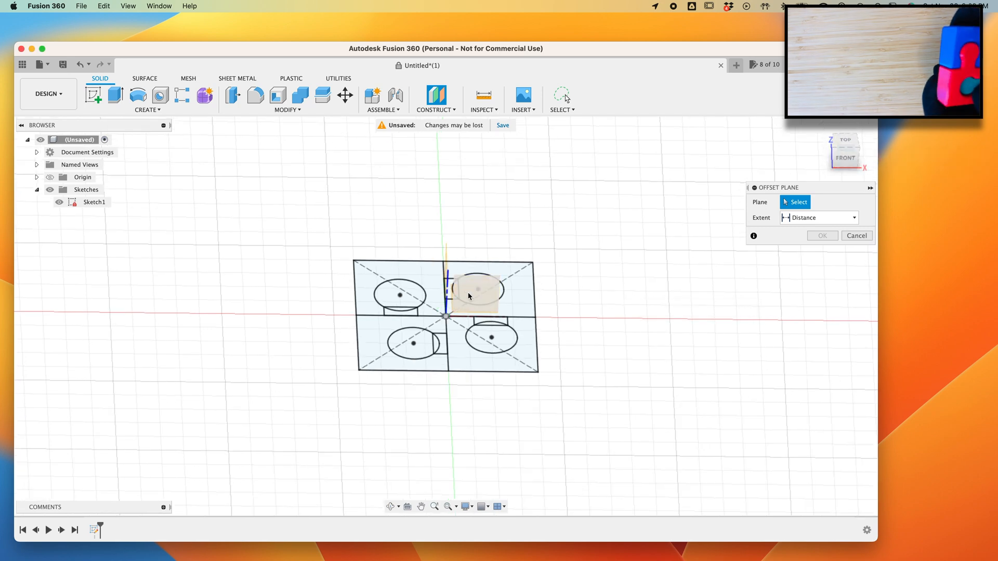
left_click_drag(843, 152, 742, 169)
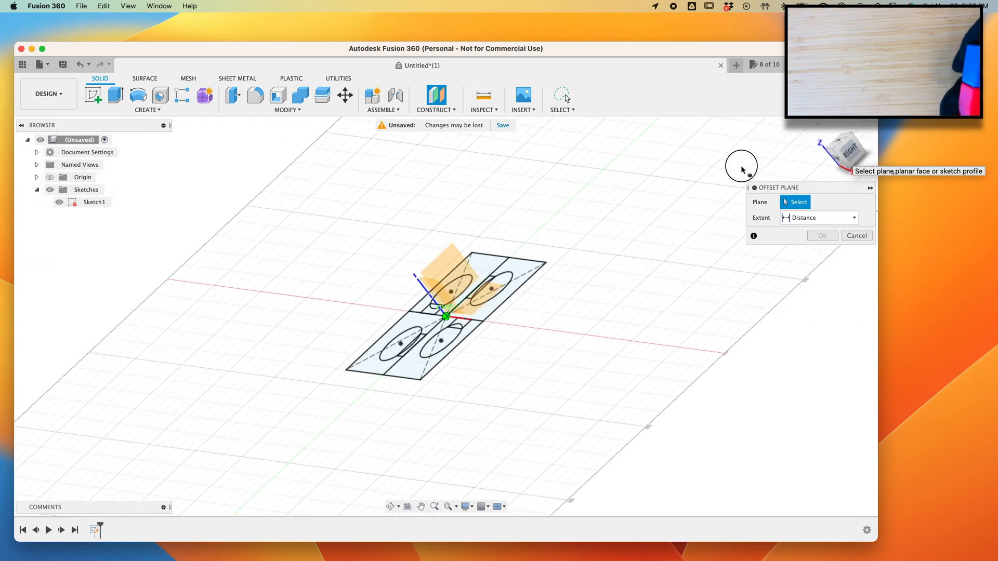
left_click(471, 311)
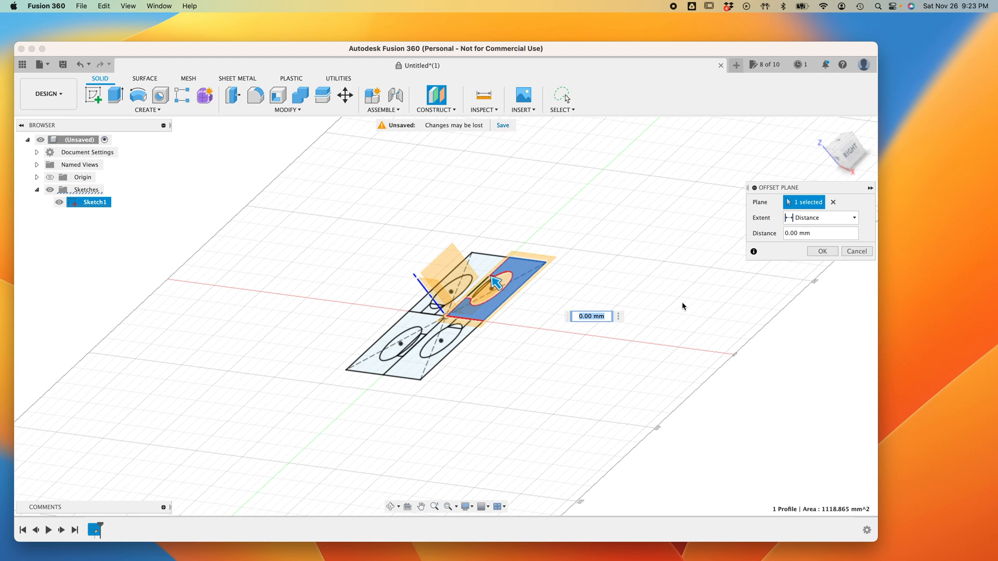
type("20")
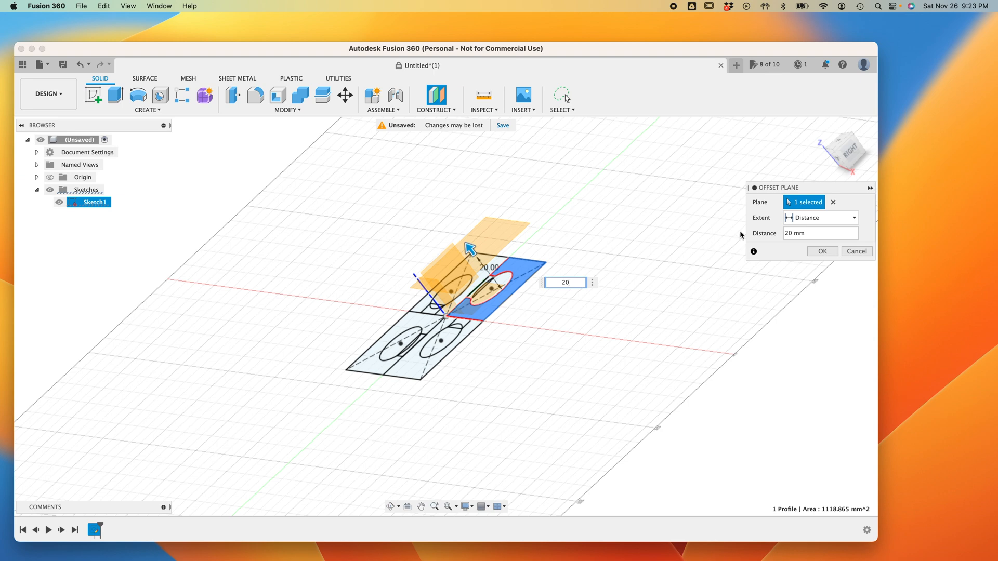
left_click(833, 202)
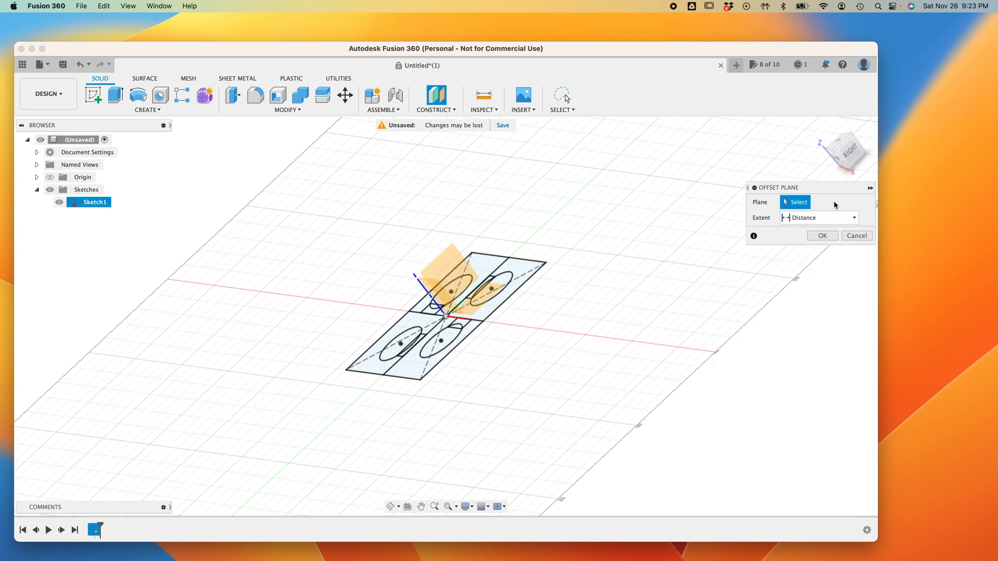
Create a construction plane offset 20 mm from the XY origin plane, keeping the puzzle sketch visible.
left_click(58, 202)
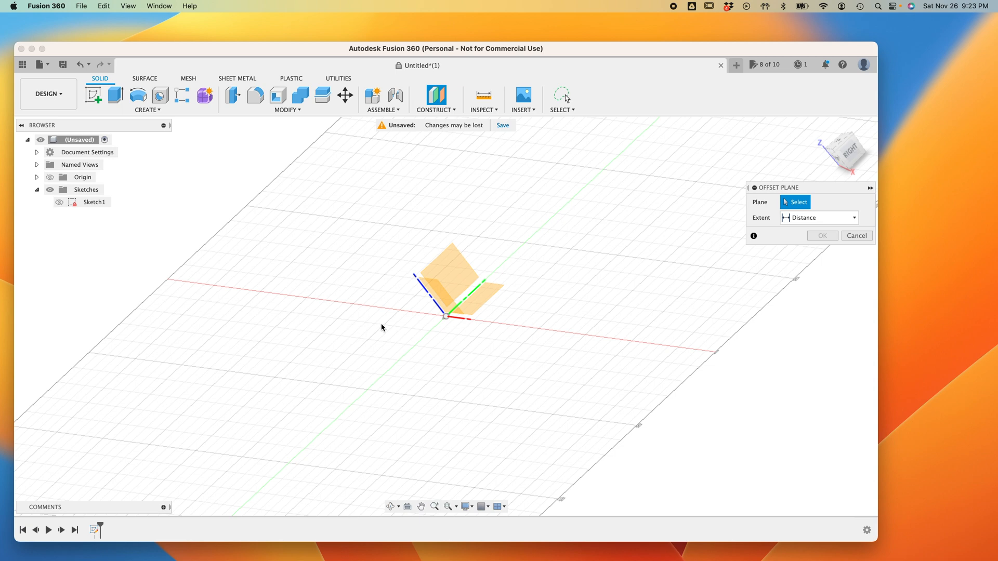
left_click(476, 303)
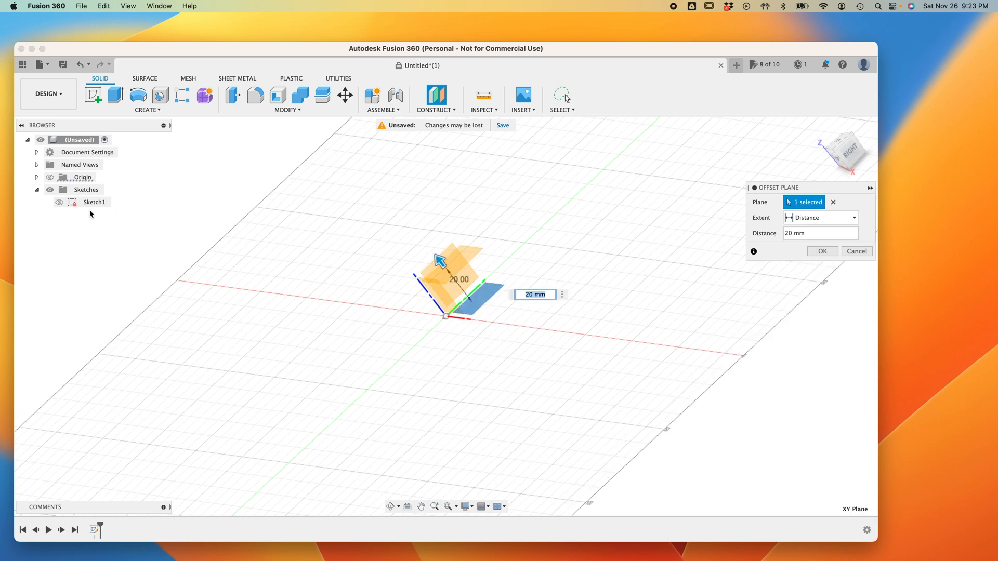
left_click(59, 202)
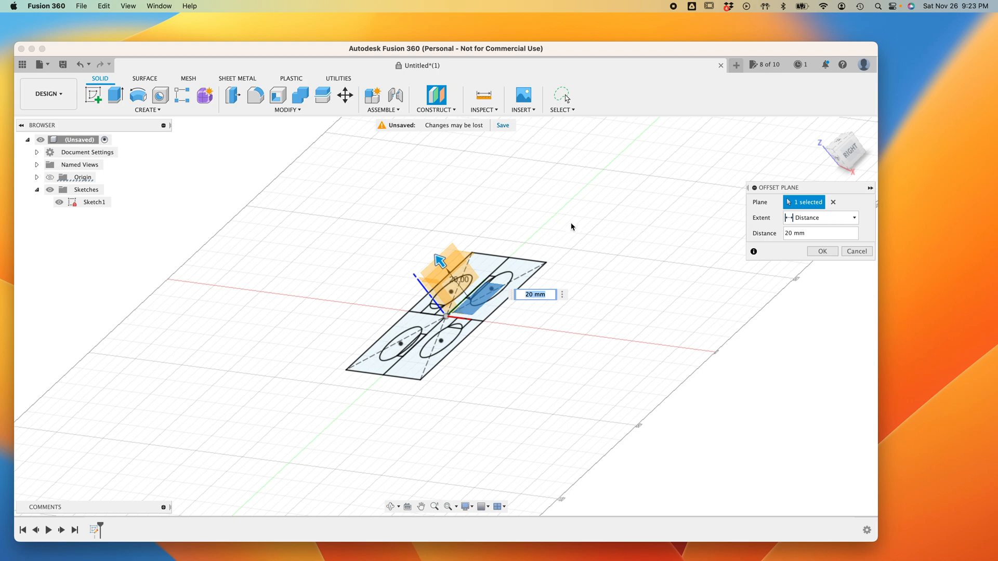
mouse_move(834, 148)
left_mouse_down()
mouse_move(765, 170)
mouse_move(835, 166)
left_mouse_up()
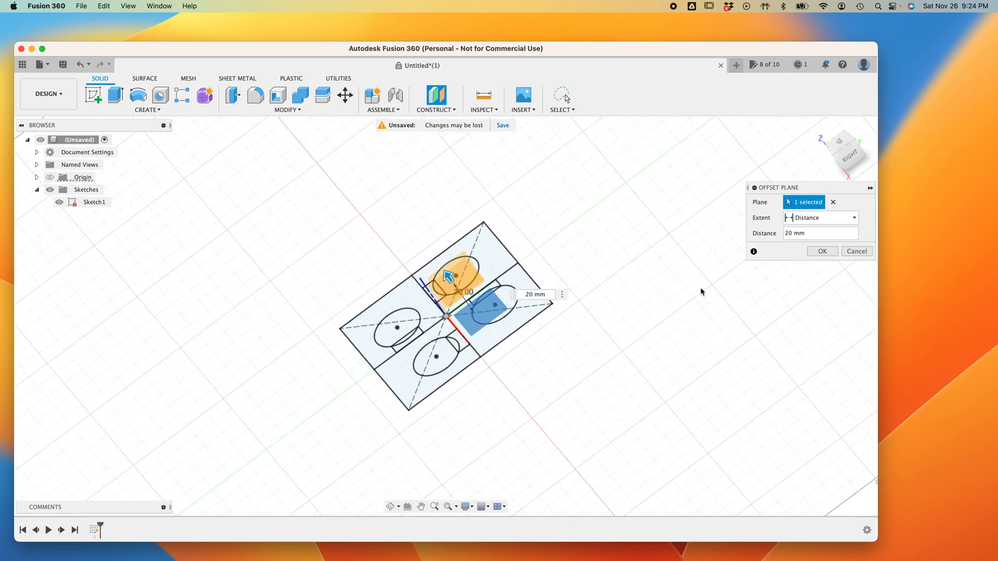
left_click(823, 253)
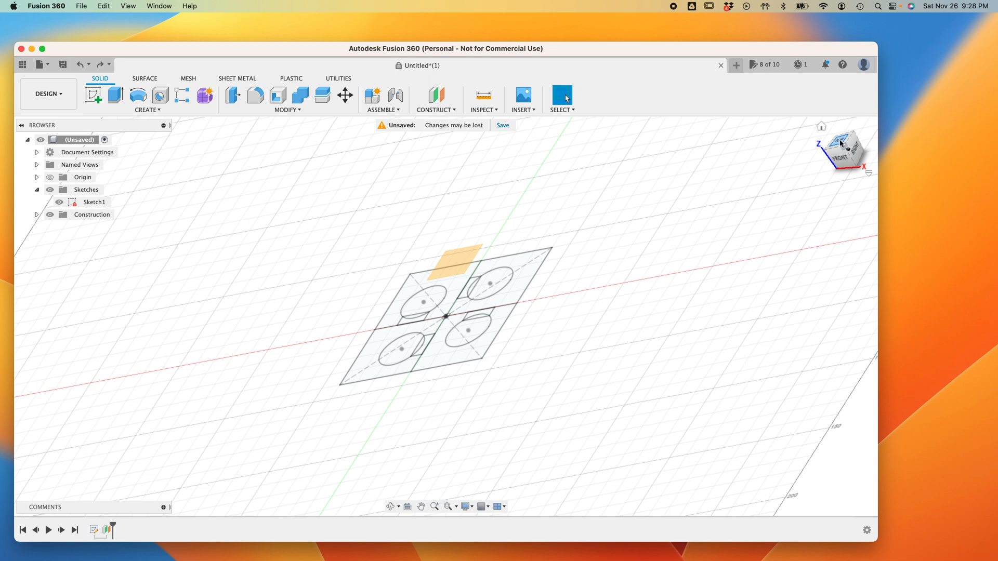
Open the base puzzle sketch, select and copy all of its geometry, and leave by undoing the sketch edit.
left_click_drag(840, 143, 845, 170)
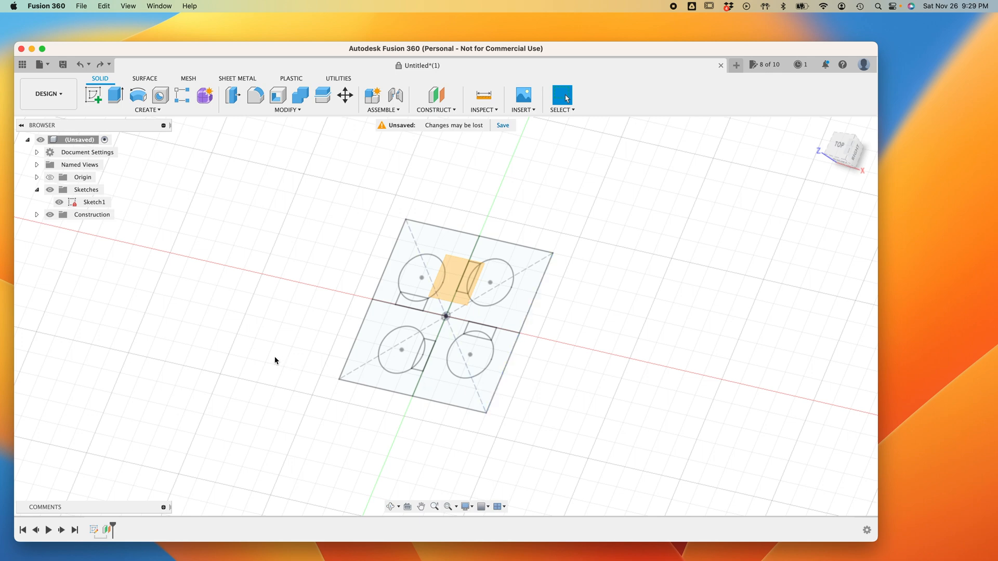
double_click(93, 530)
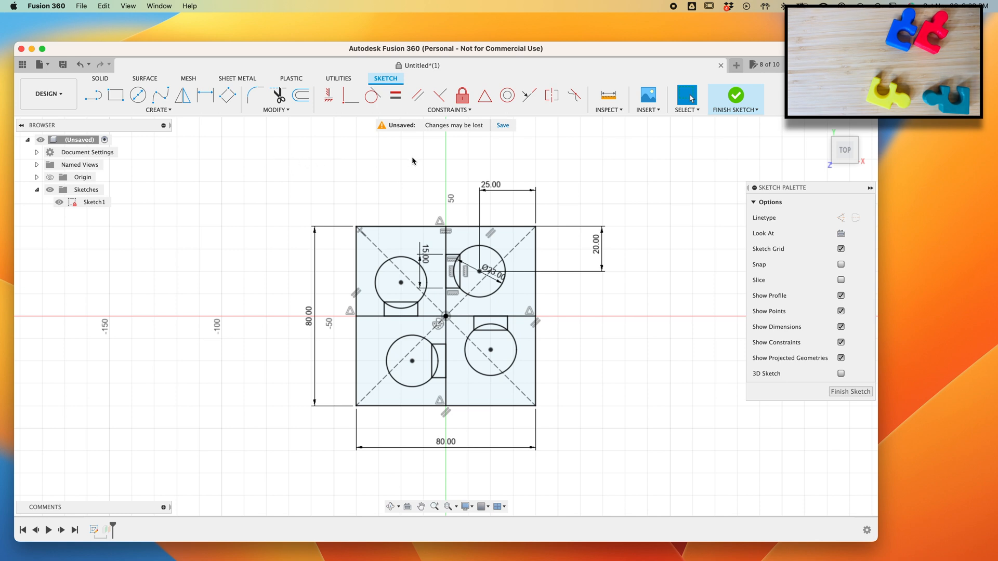
mouse_move(281, 156)
left_mouse_down()
mouse_move(603, 388)
mouse_move(635, 485)
left_mouse_up()
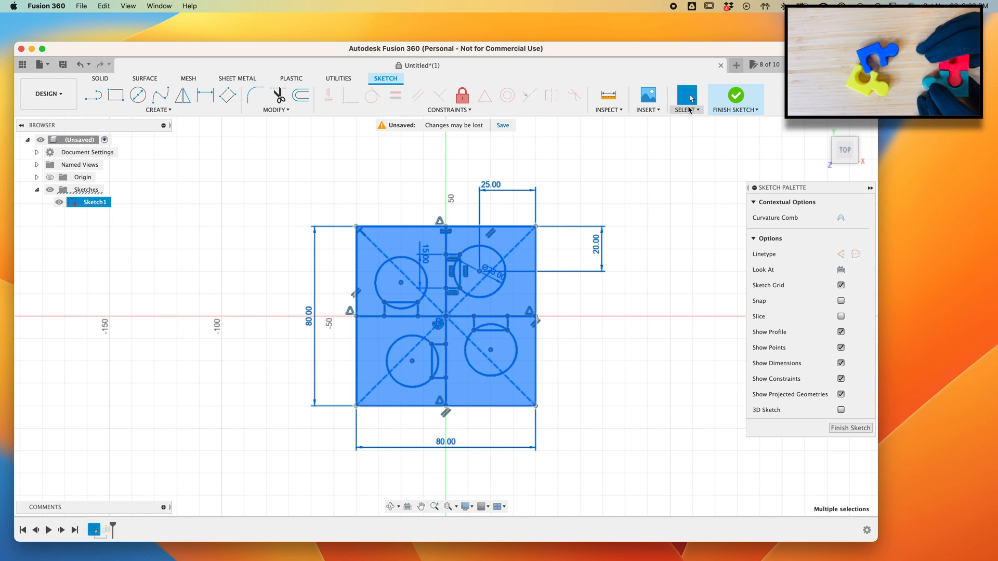
left_click(690, 110)
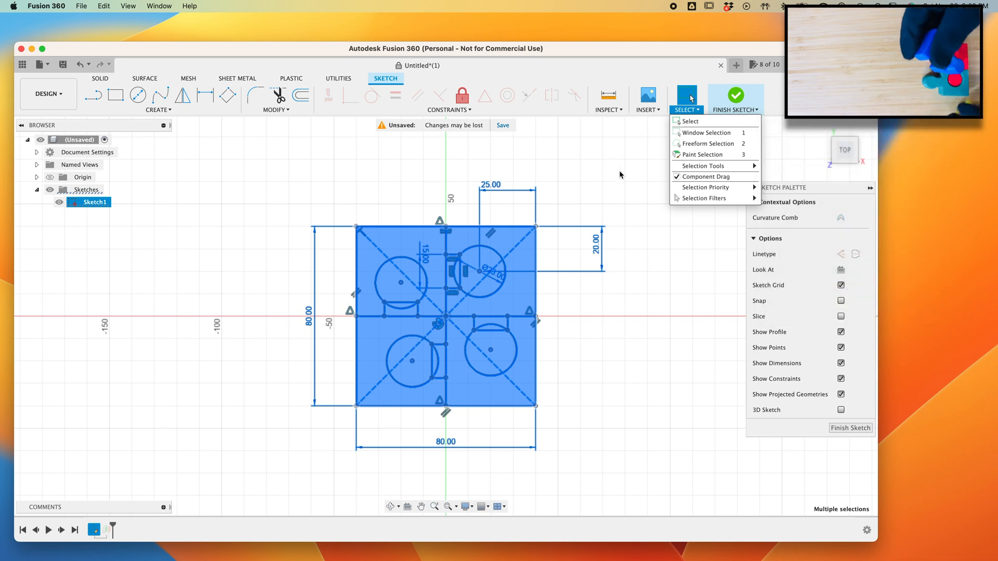
left_click(699, 133)
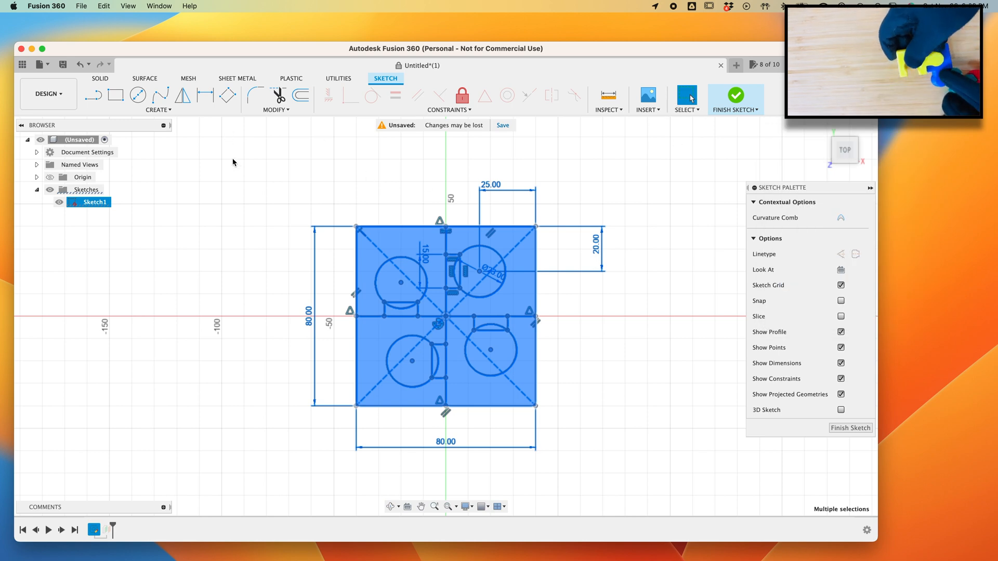
mouse_move(231, 139)
left_mouse_down()
mouse_move(617, 374)
mouse_move(669, 516)
mouse_move(672, 474)
left_mouse_up()
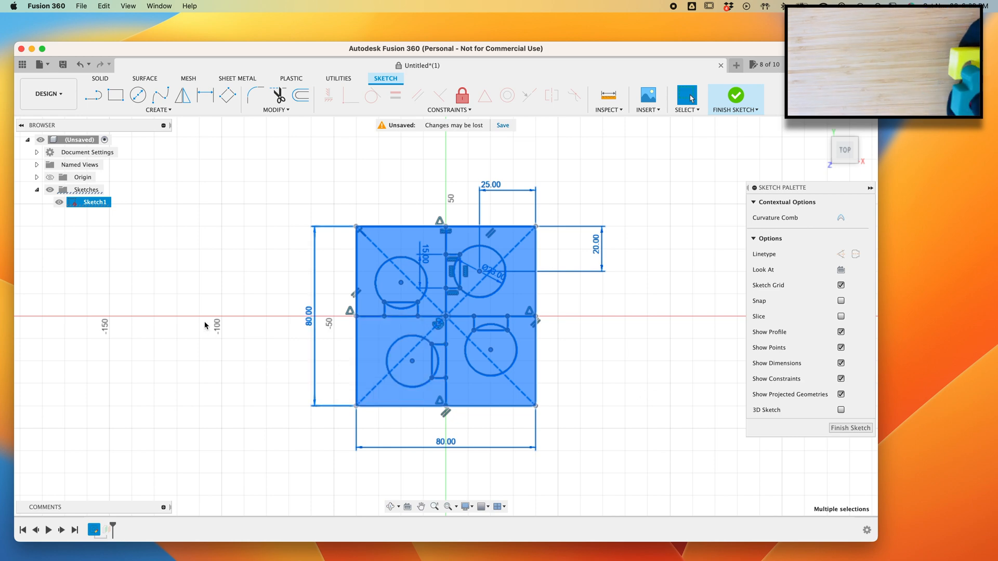
left_click(88, 65)
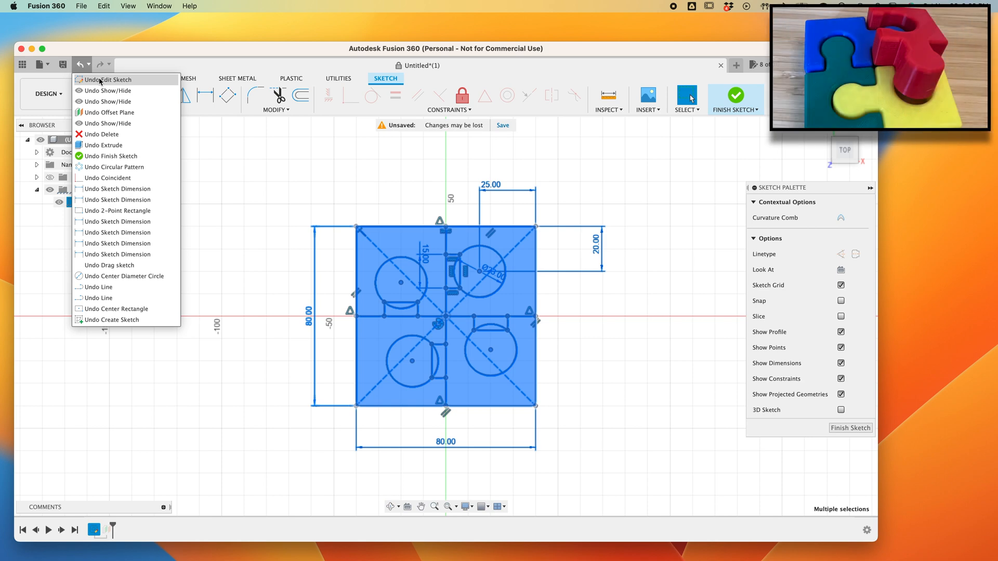
left_click(101, 80)
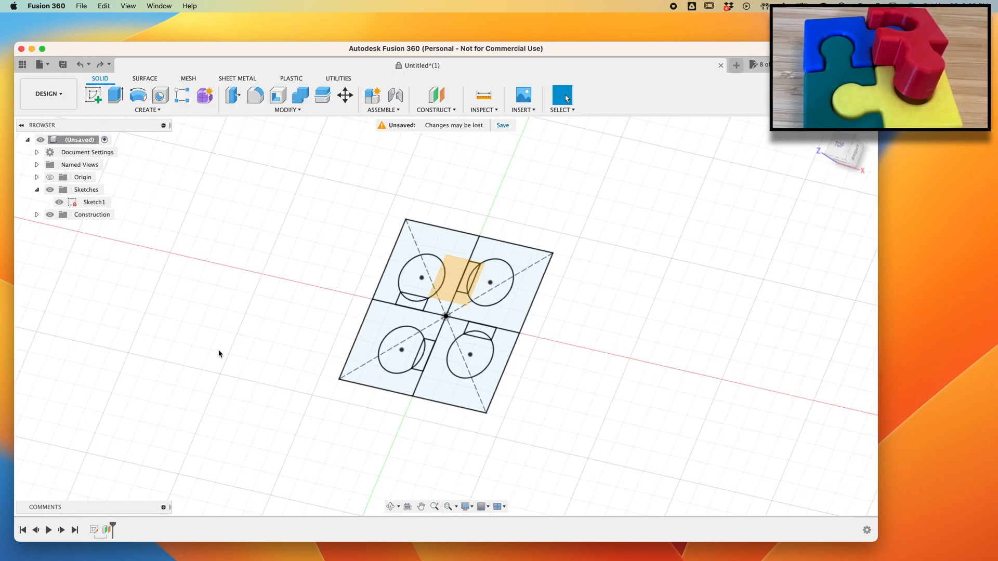
Start a sketch on the 20 mm offset plane and paste the copied puzzle geometry into it with zero displacement.
left_click(94, 96)
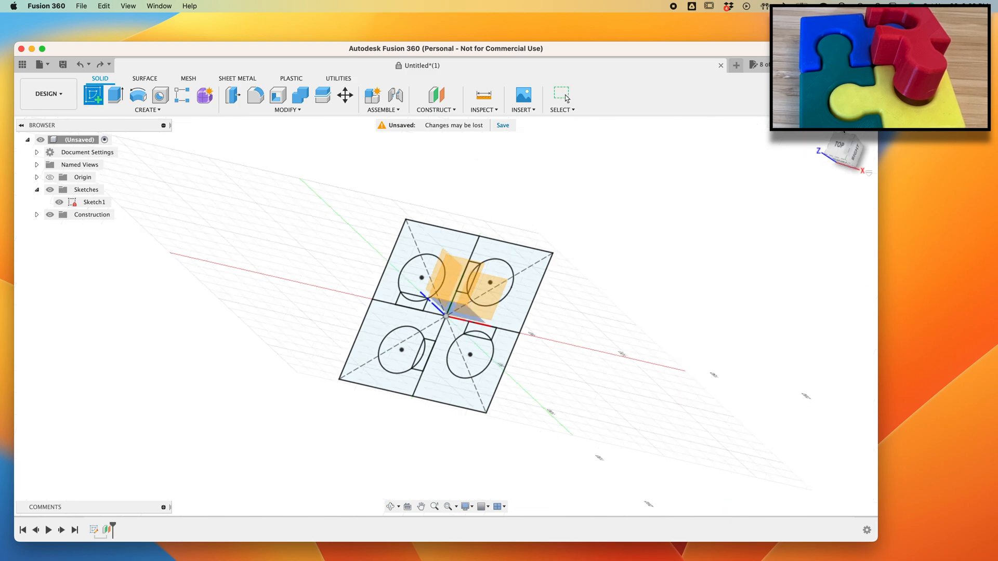
mouse_move(820, 161)
left_mouse_down()
mouse_move(779, 162)
mouse_move(847, 140)
mouse_move(853, 104)
mouse_move(854, 116)
left_mouse_up()
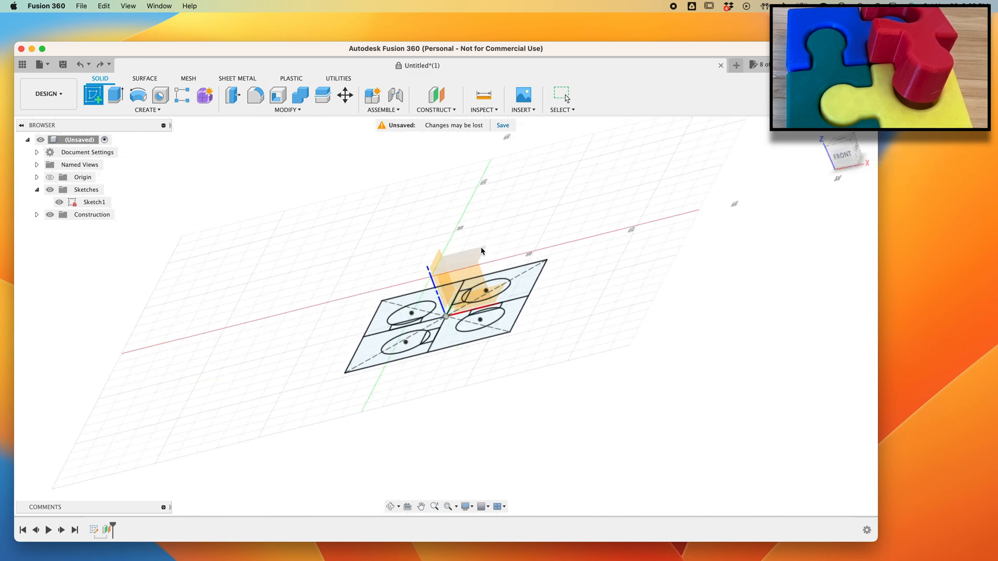
left_click(477, 259)
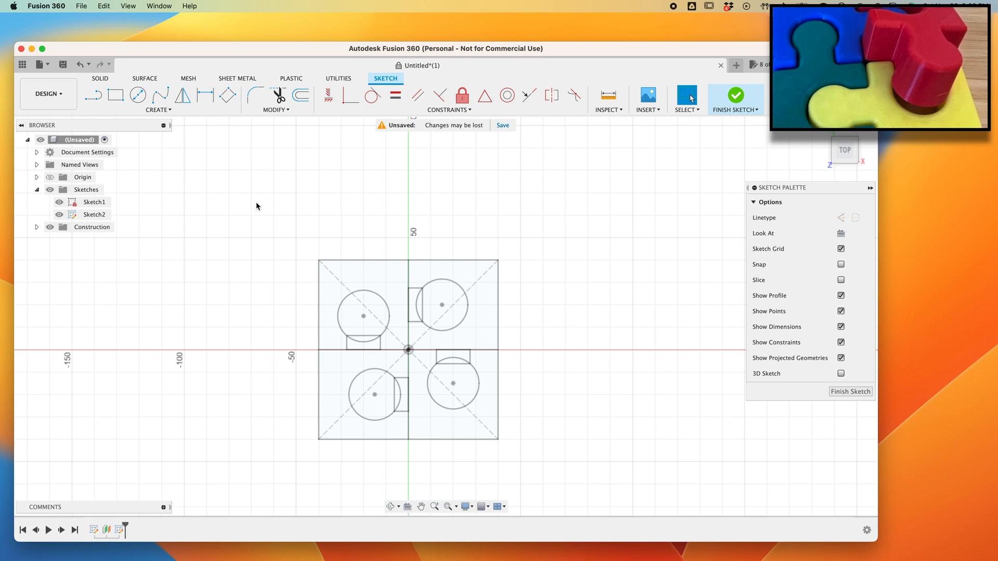
key("super+a")
key("m")
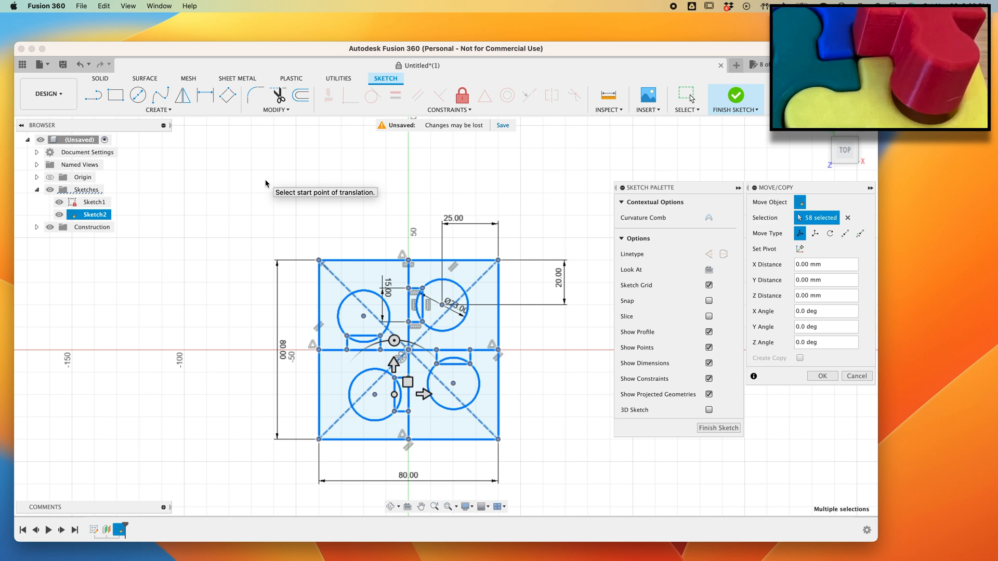
scroll(266, 185, "up", 5)
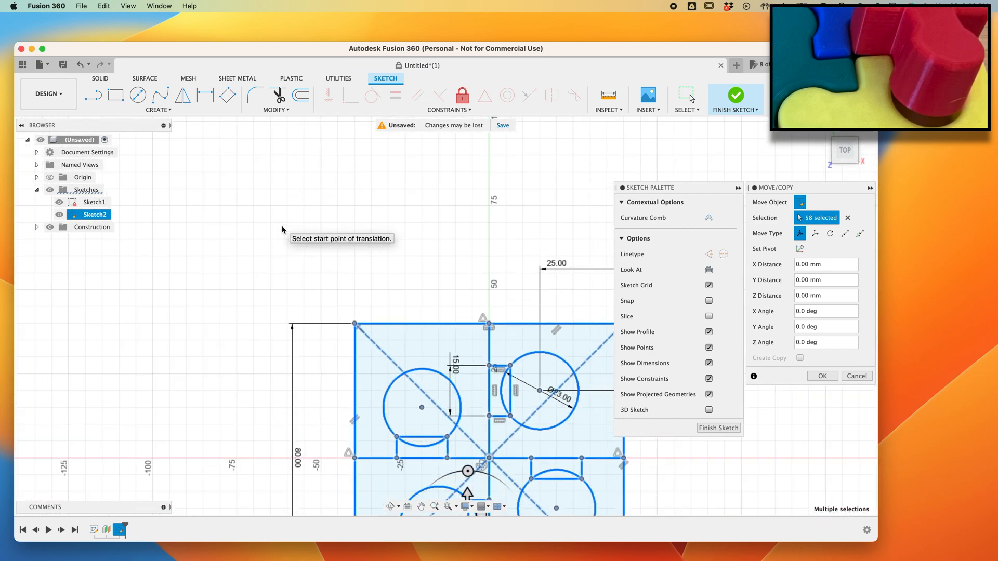
scroll(283, 229, "down", 3)
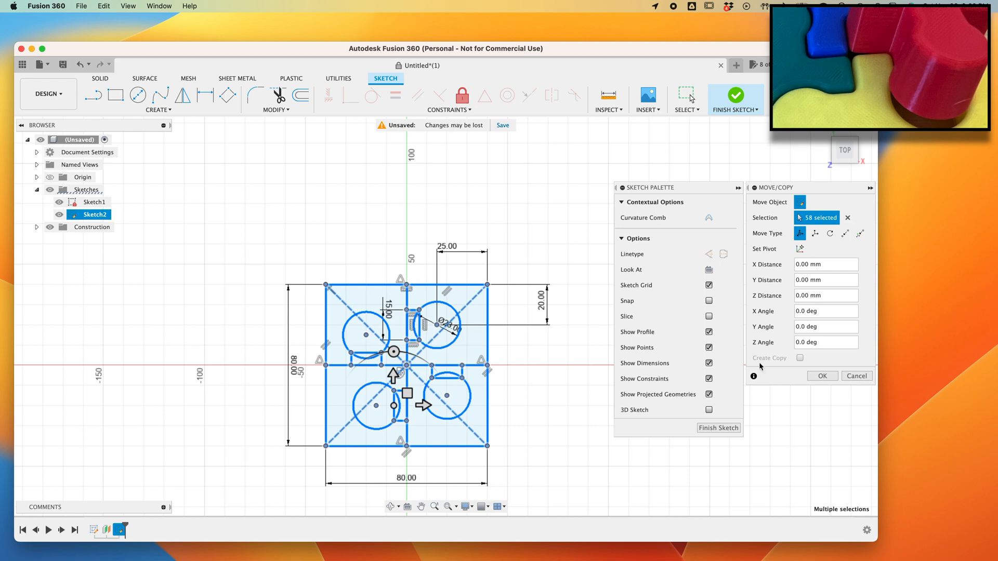
left_click(822, 376)
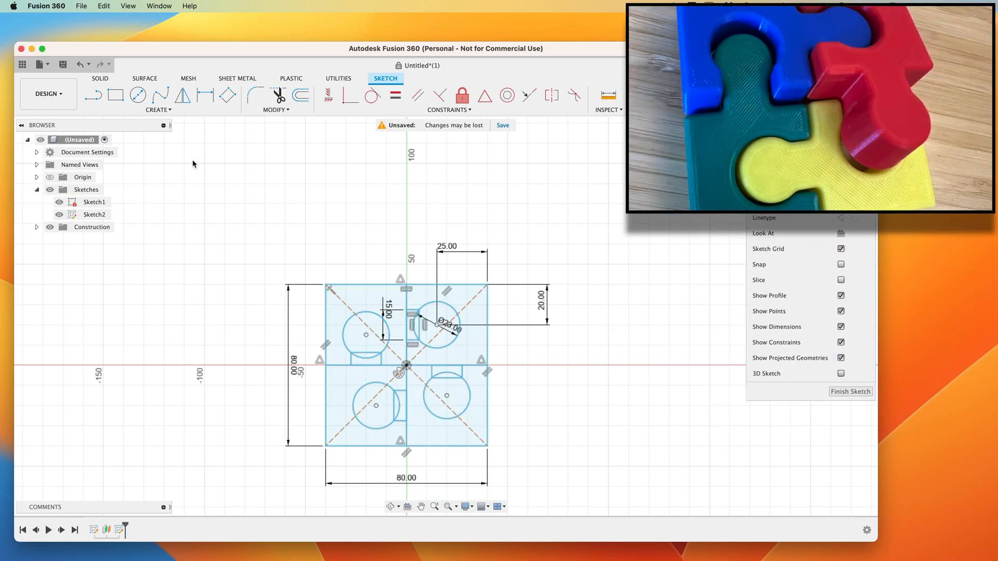
Pull the tab circle's diameter dimension clear of the pasted square and set the diameter to 20 mm.
scroll(251, 215, "down", 2)
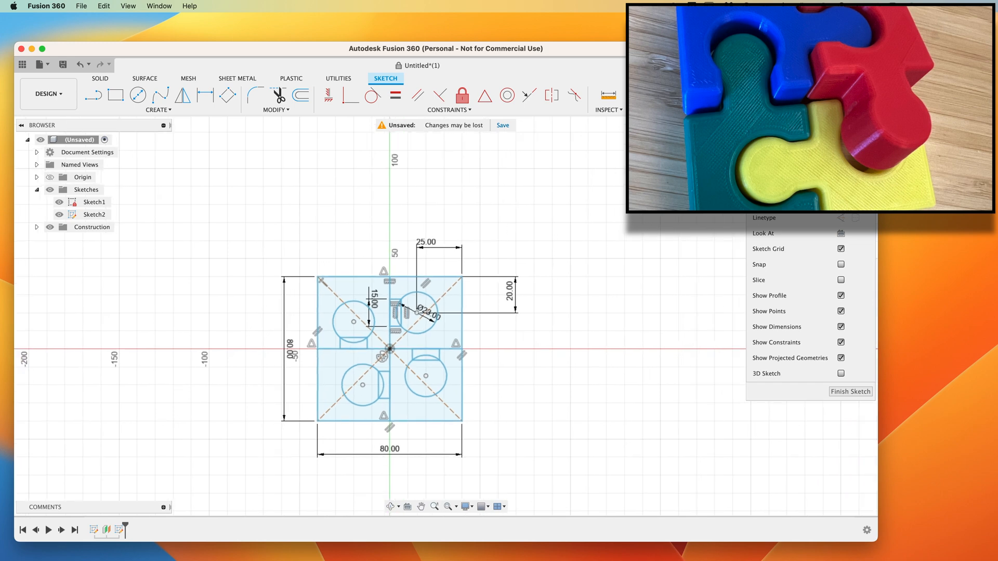
scroll(627, 194, "up", 1)
scroll(627, 194, "down", 3)
scroll(626, 196, "up", 2)
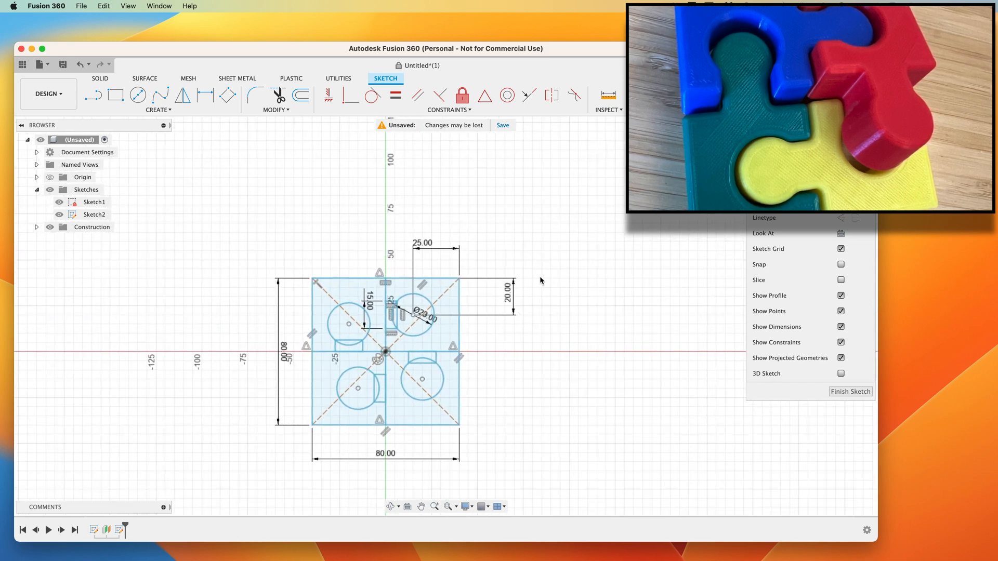
scroll(372, 245, "down", 2)
scroll(372, 245, "up", 1)
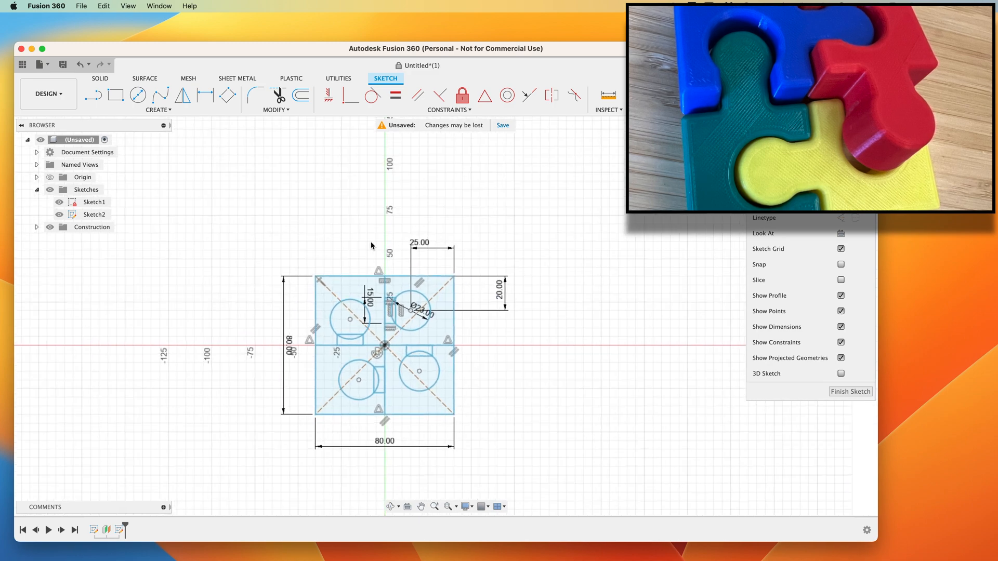
scroll(372, 245, "up", 1)
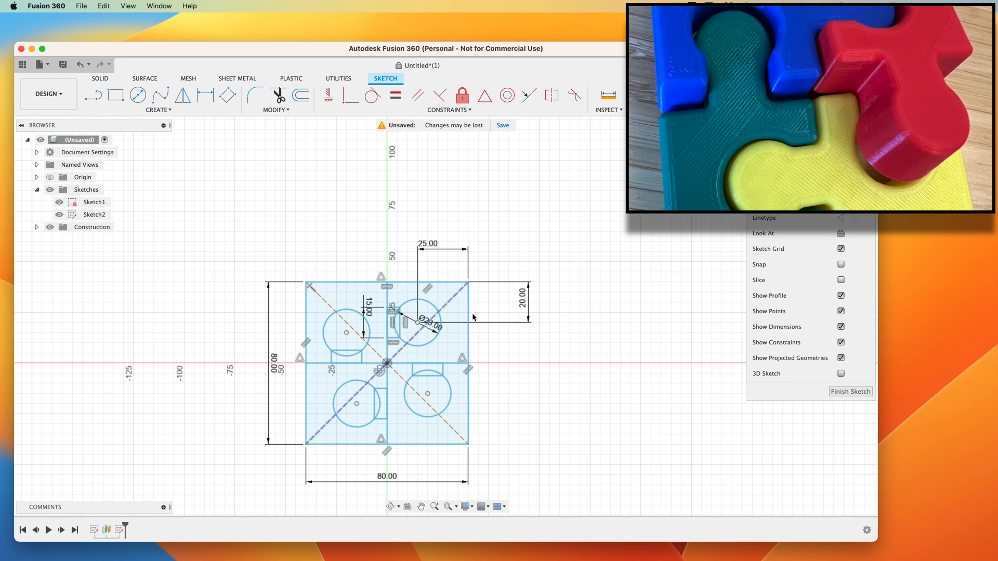
left_click_drag(438, 329, 506, 246)
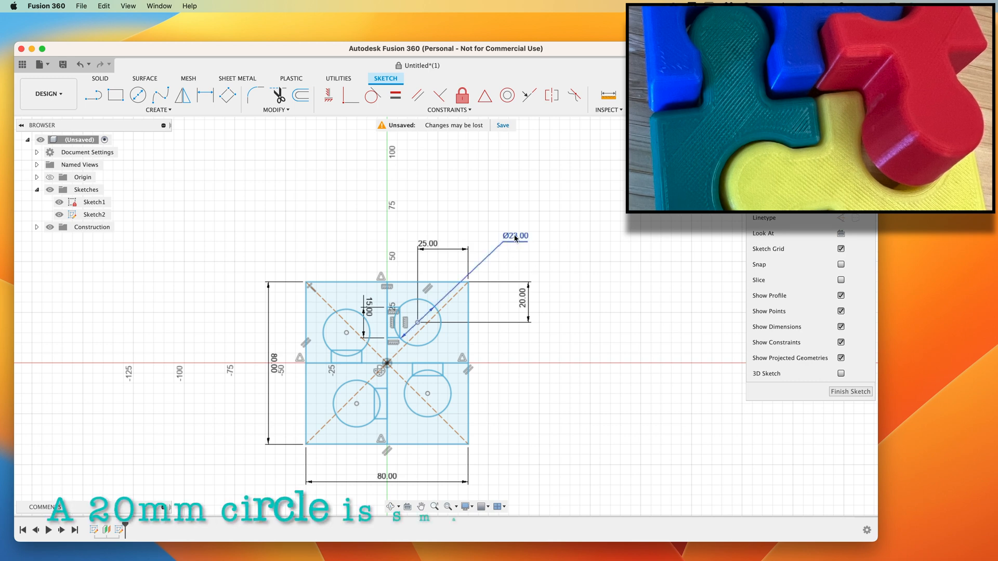
double_click(512, 237)
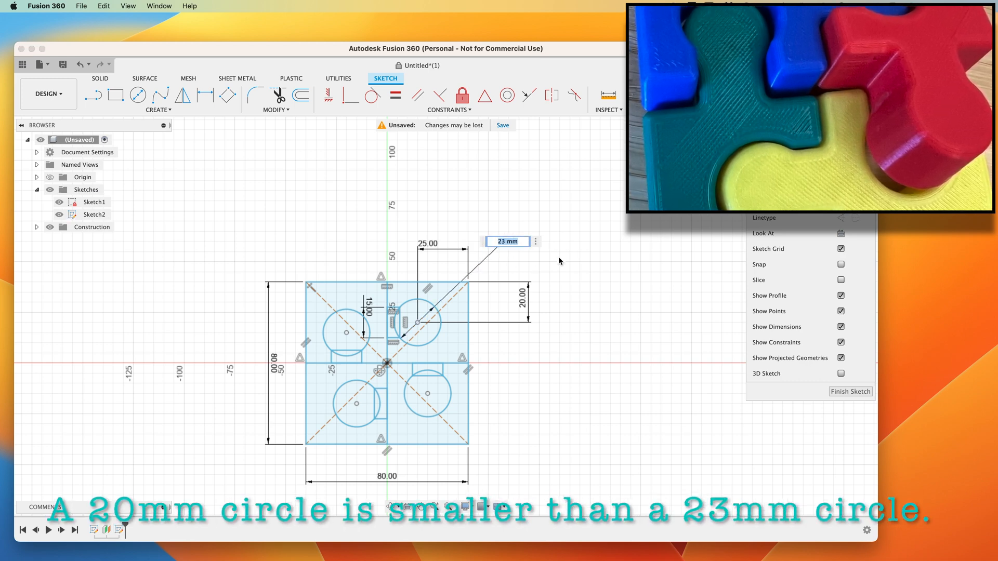
type("20")
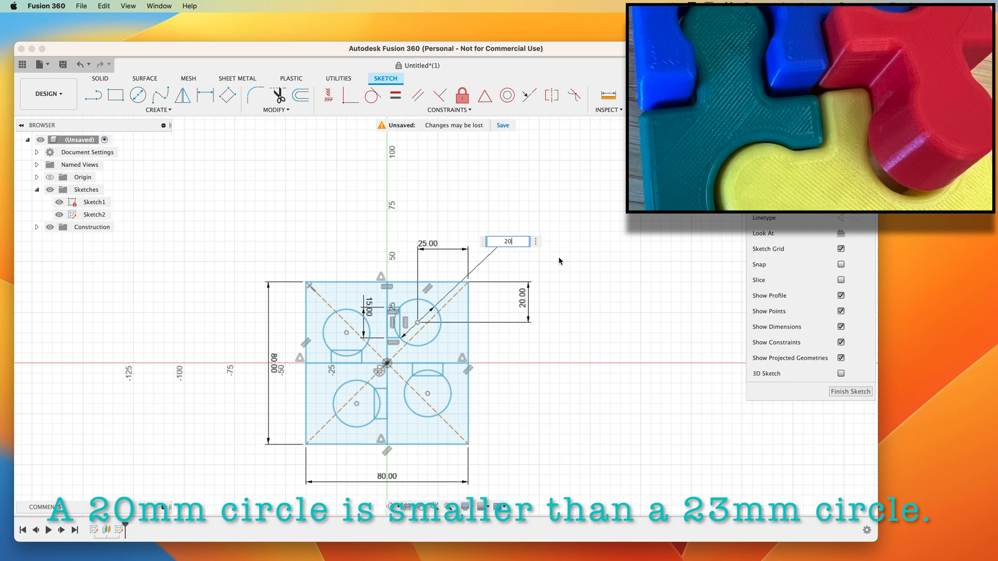
key("Return")
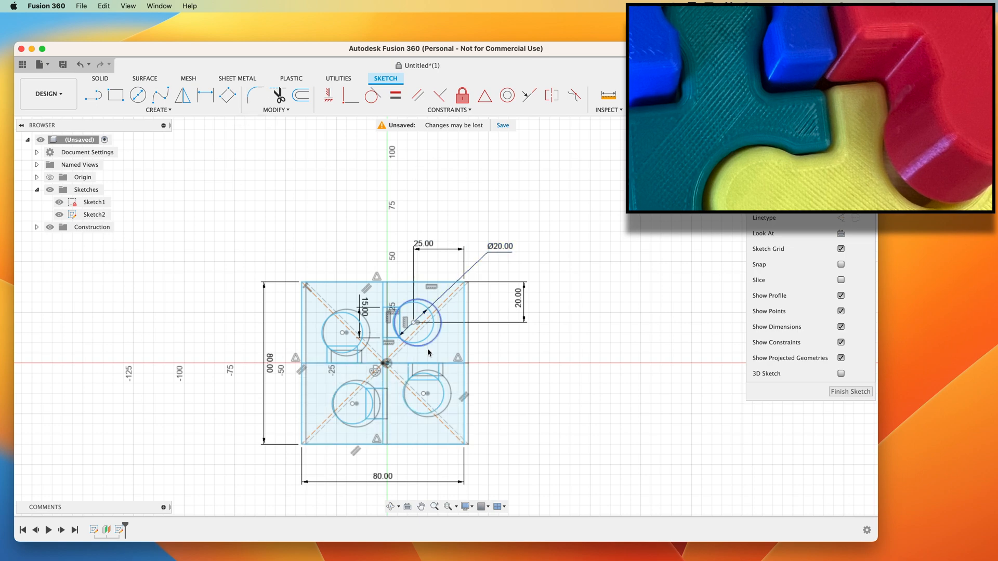
Constrain the pasted square's centre point coincident with the sketch origin and finish the sketch.
scroll(429, 340, "up", 5)
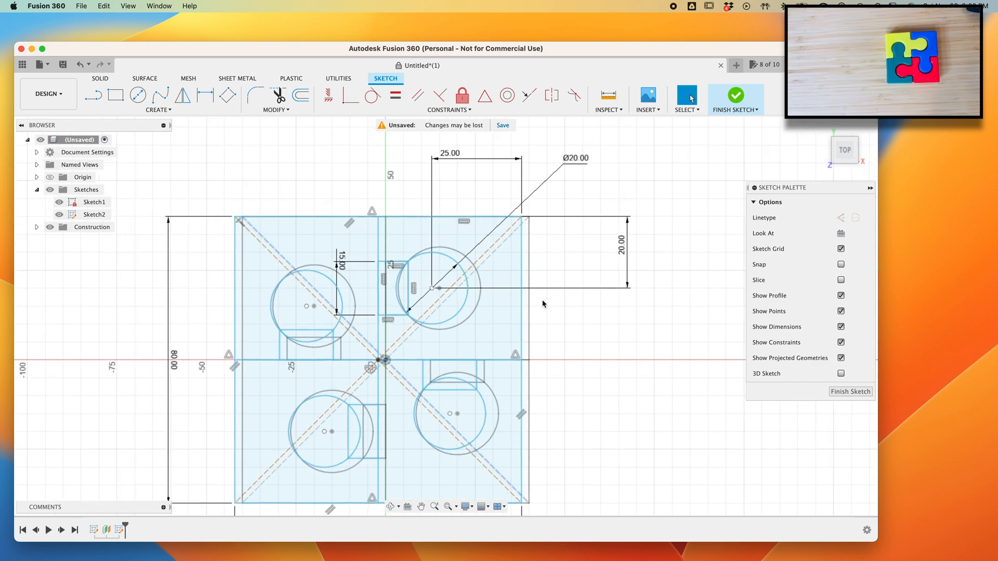
scroll(543, 304, "up", 1)
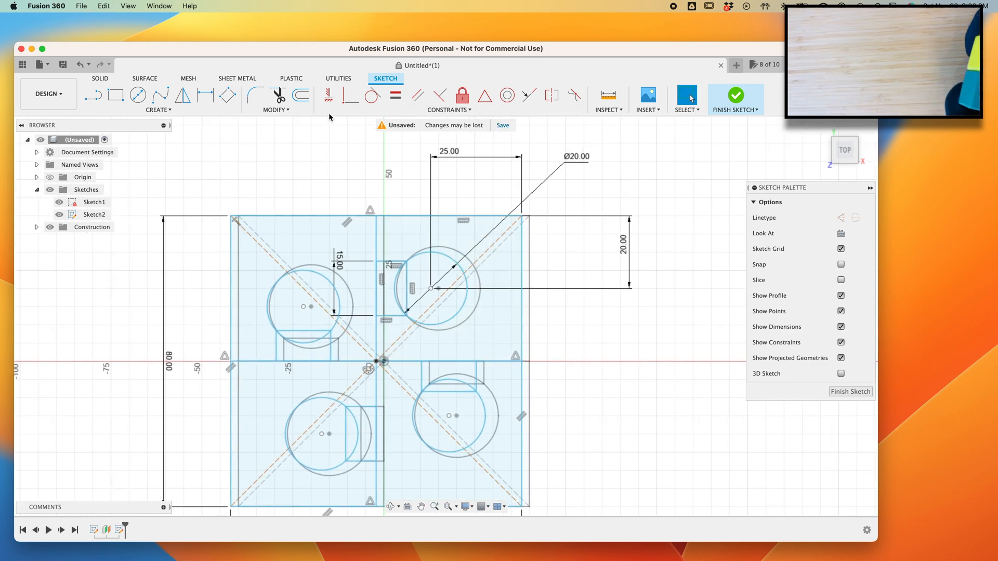
left_click(348, 99)
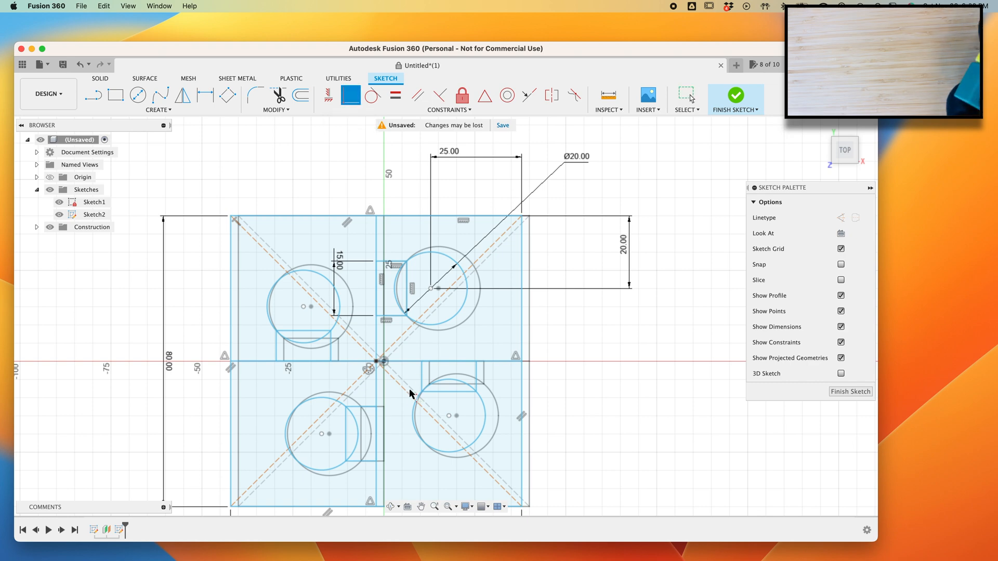
left_click(384, 361)
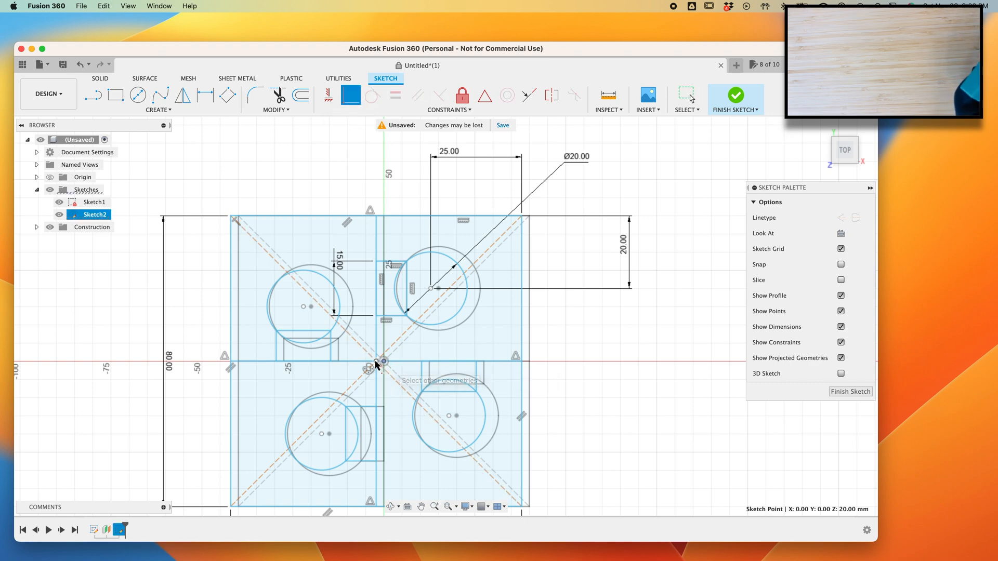
left_click(375, 363)
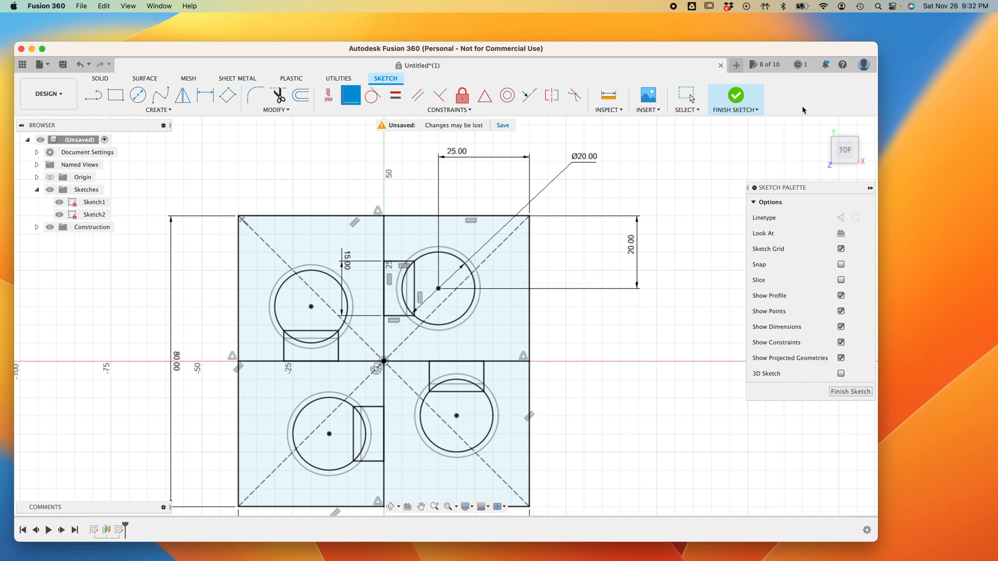
left_click(736, 95)
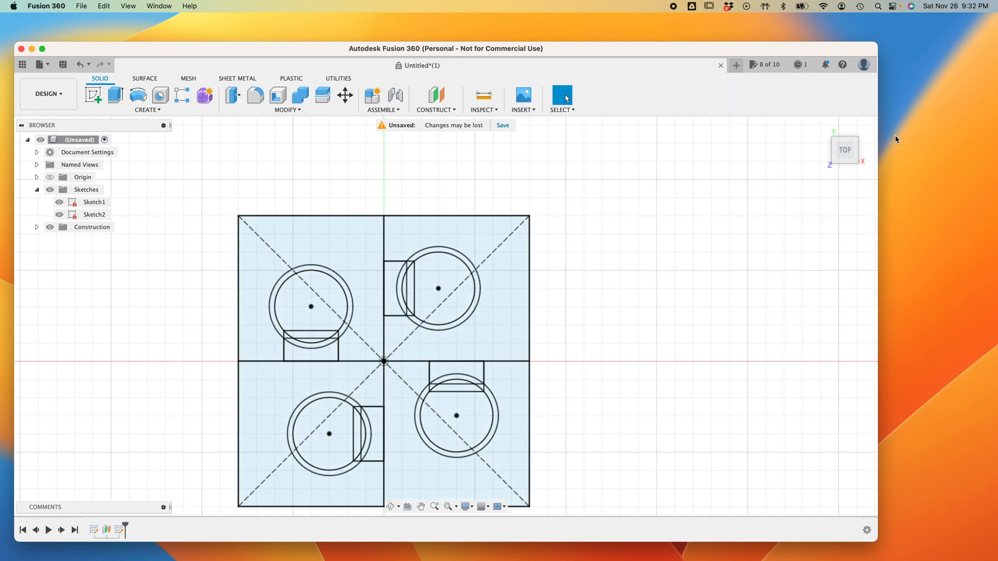
mouse_move(847, 151)
left_mouse_down()
mouse_move(845, 123)
mouse_move(843, 133)
left_mouse_up()
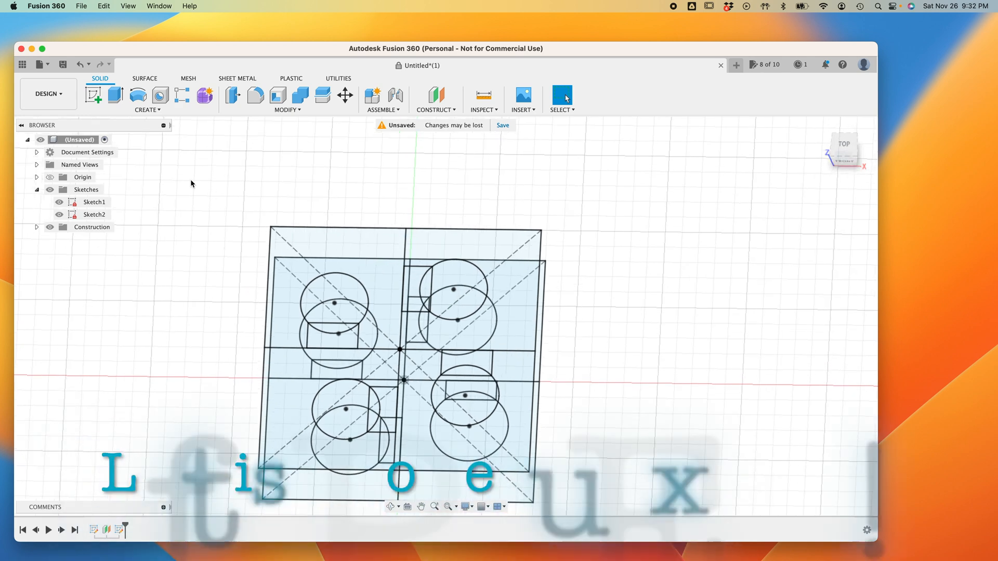
Start a Loft with the sketch on the offset plane hidden, using the base sketch's upper-left piece, including its right-hand tab, as the first profile.
left_click(174, 108)
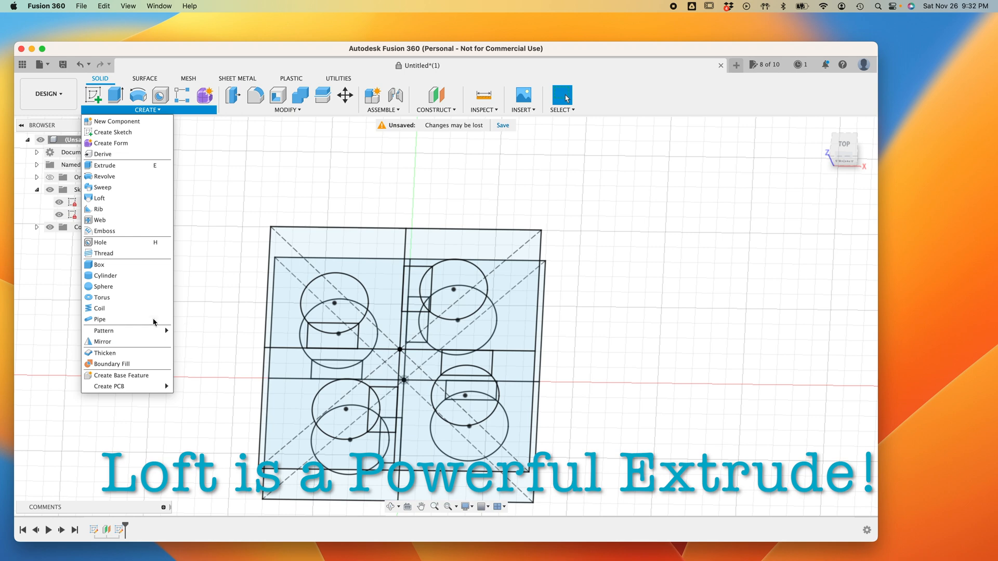
left_click(104, 198)
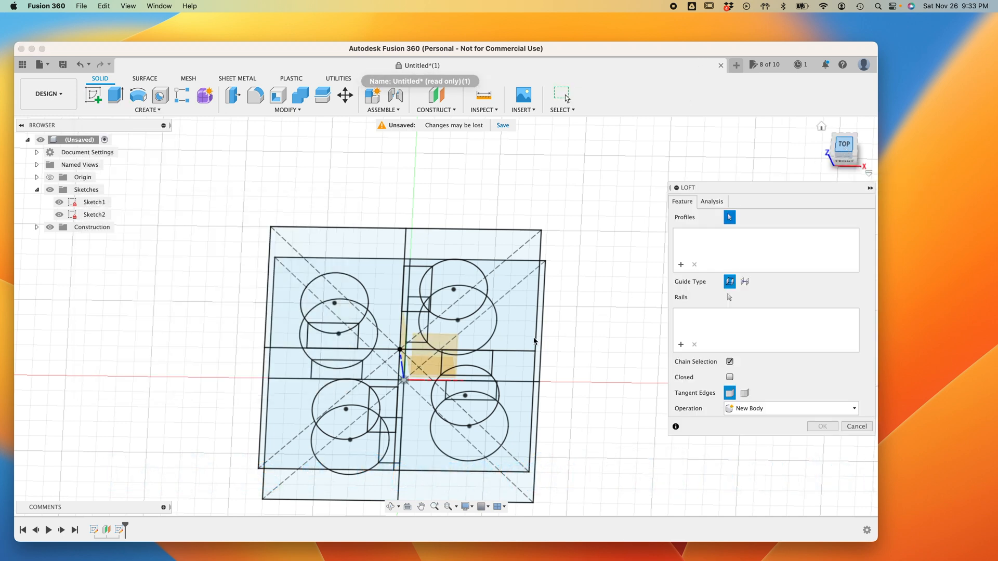
left_click(59, 215)
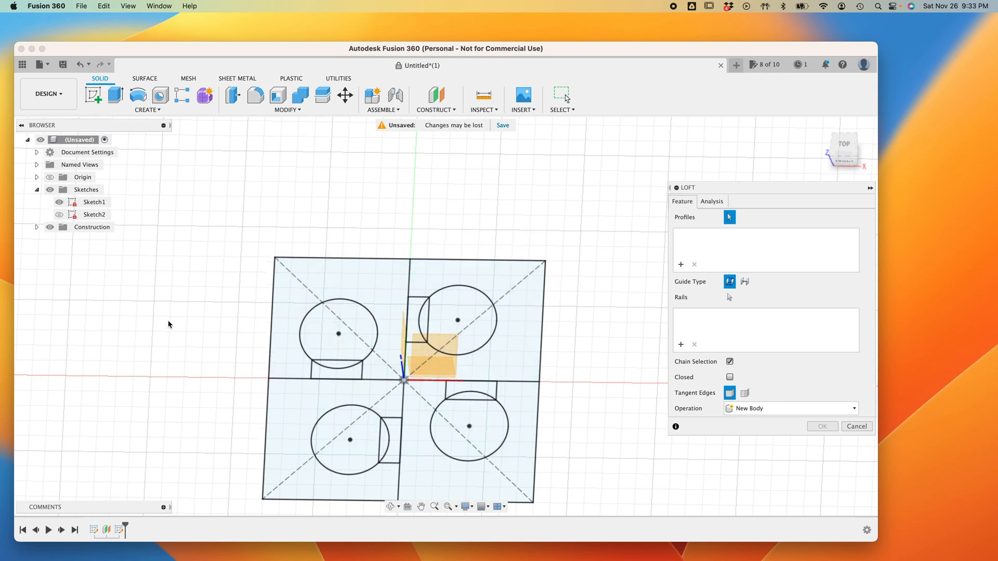
left_click(391, 329)
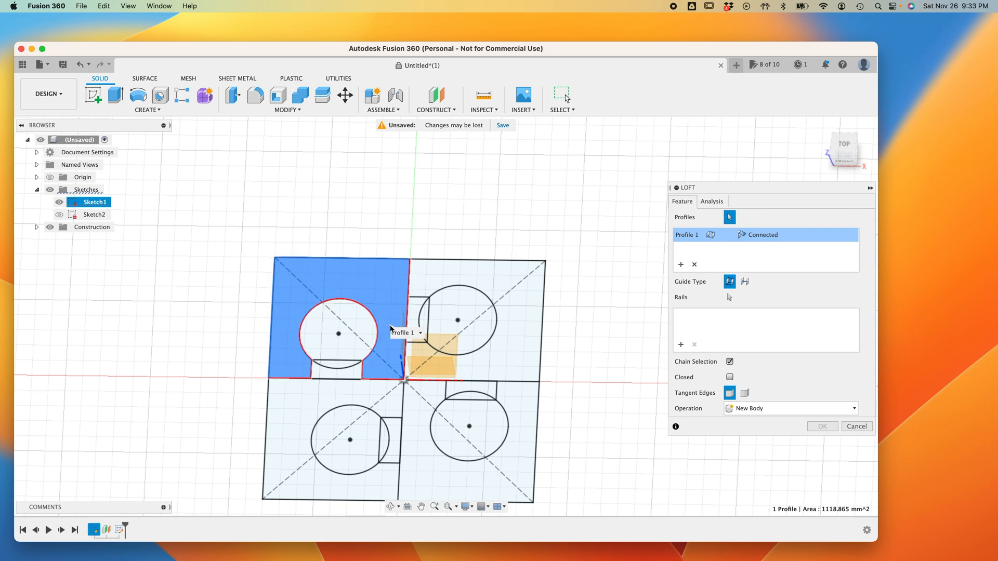
left_click(413, 312)
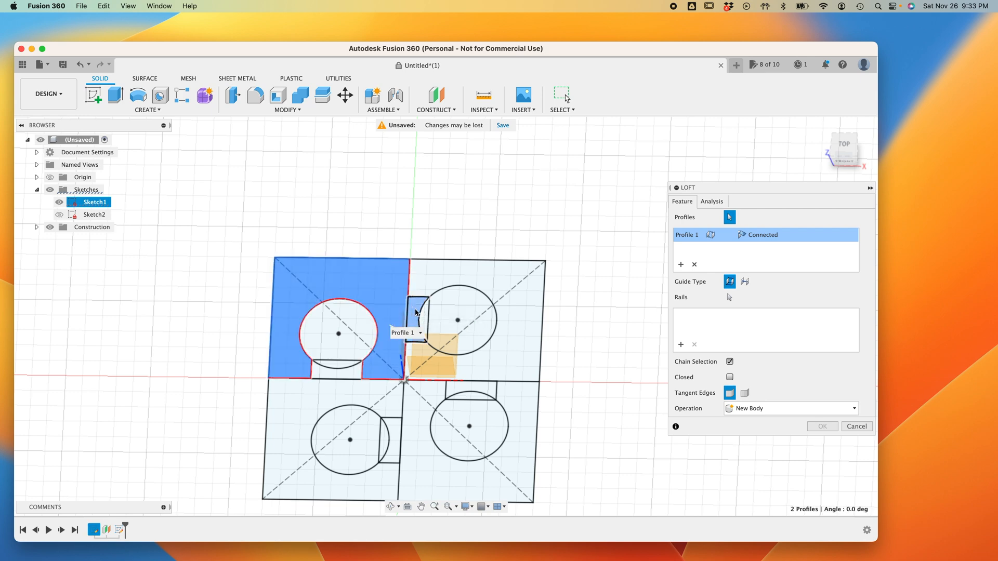
left_click(450, 313)
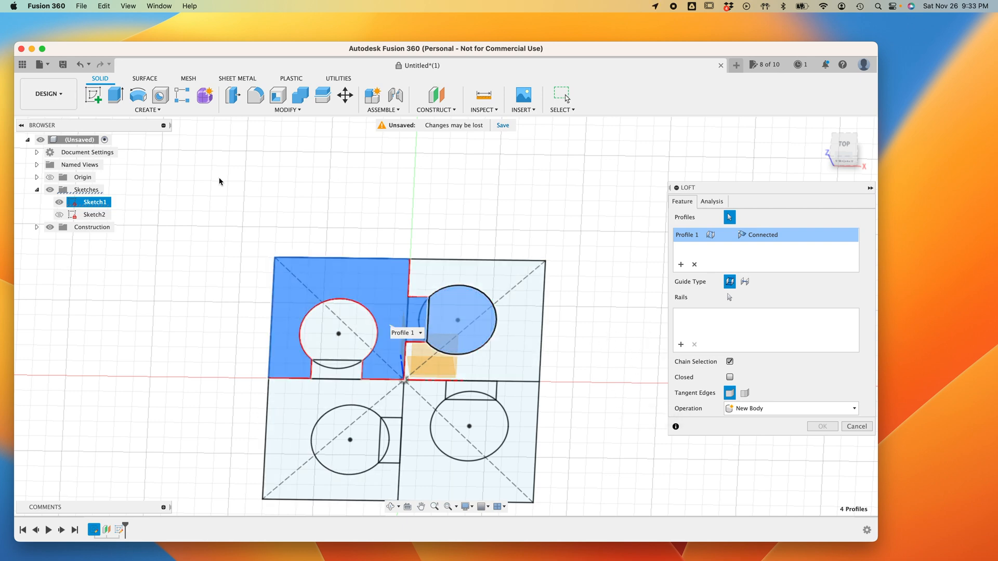
Show the offset-plane sketch, add its matching upper-left piece and tab regions as the second profile, and complete the loft as a new body.
left_click(60, 215)
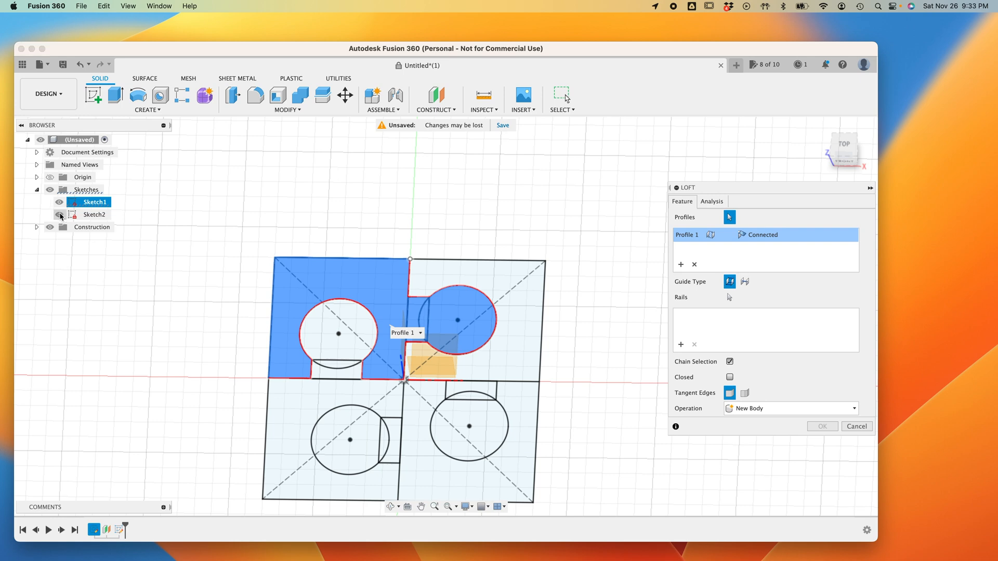
left_click(680, 265)
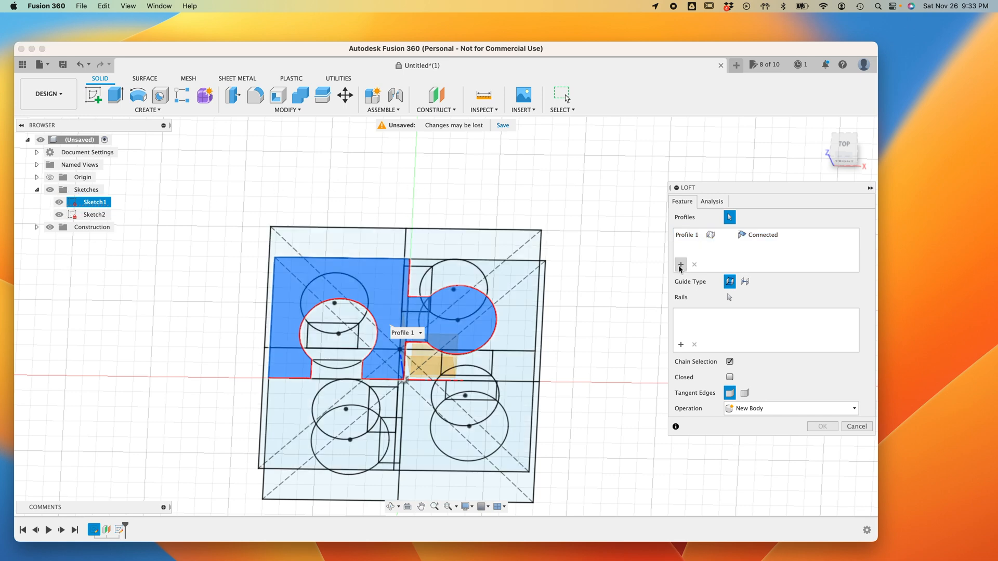
left_click(359, 246)
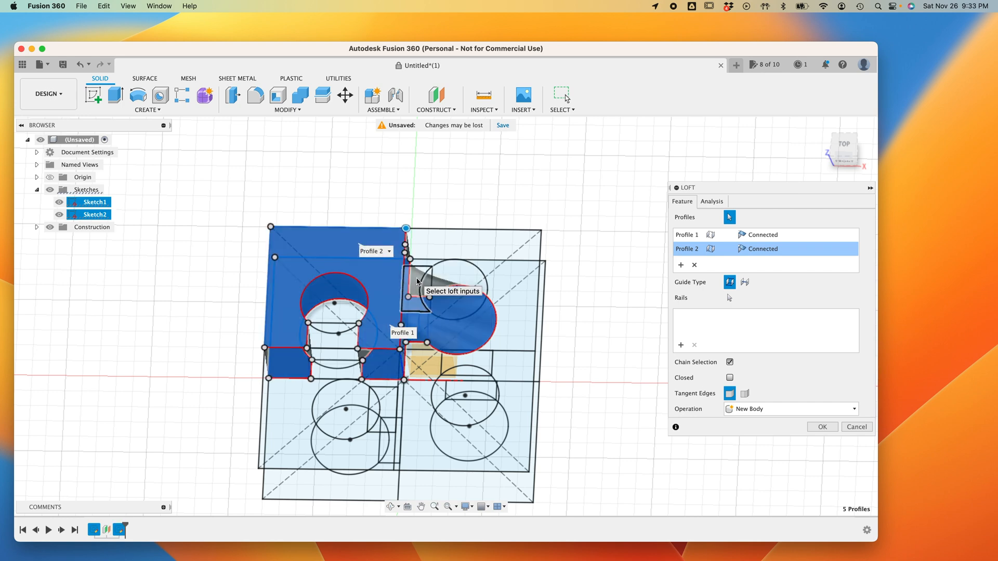
left_click(422, 282)
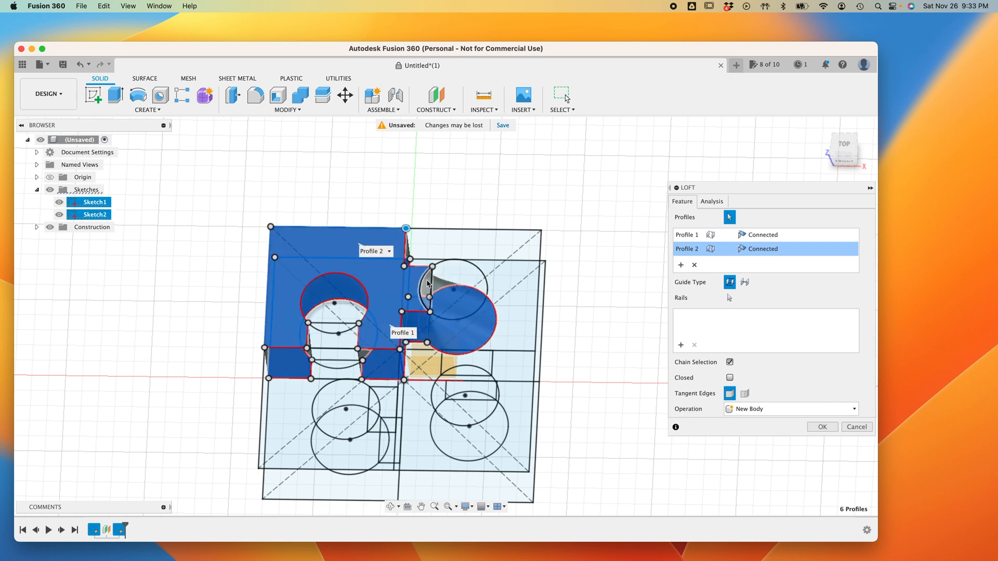
left_click(448, 283)
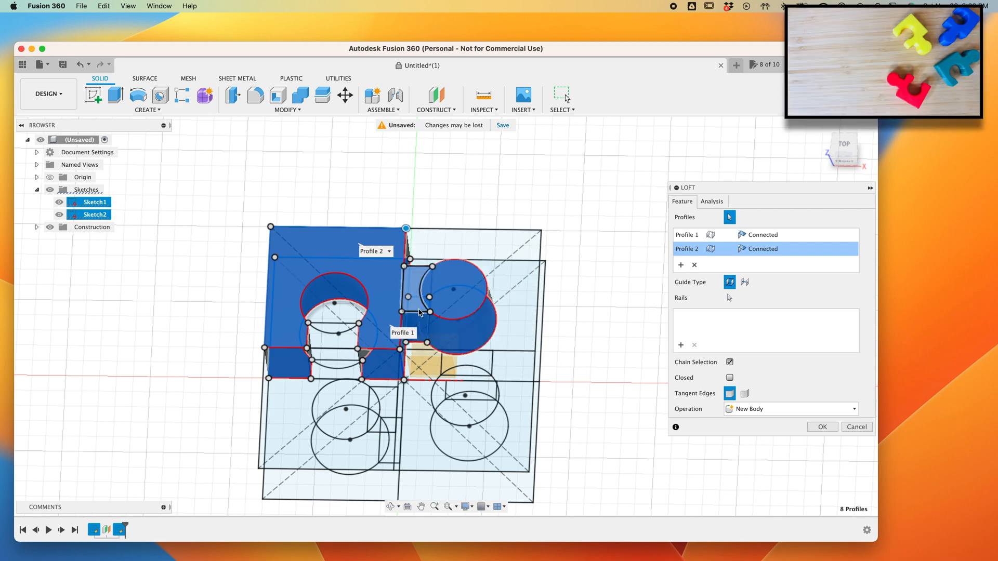
left_click(420, 312)
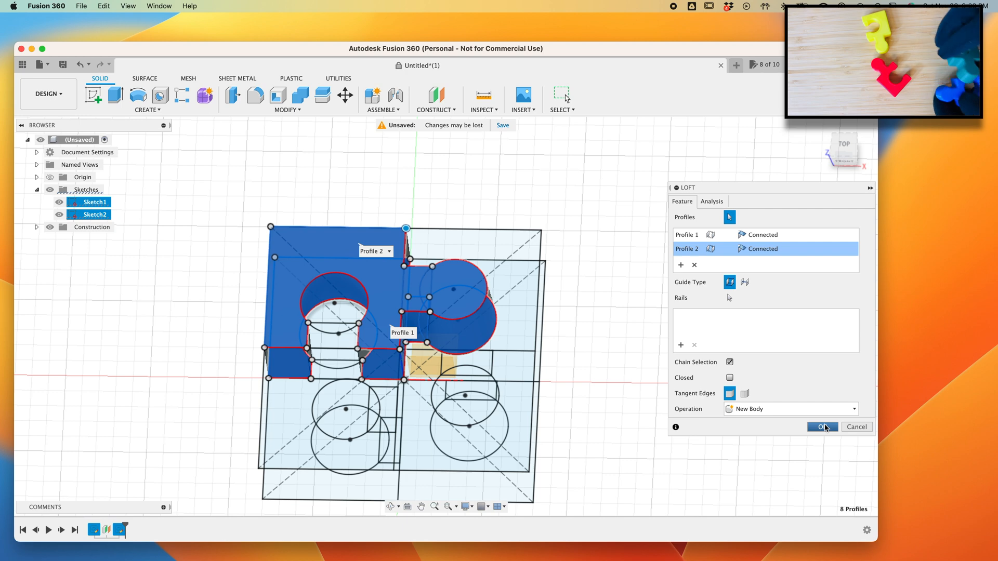
left_click(823, 427)
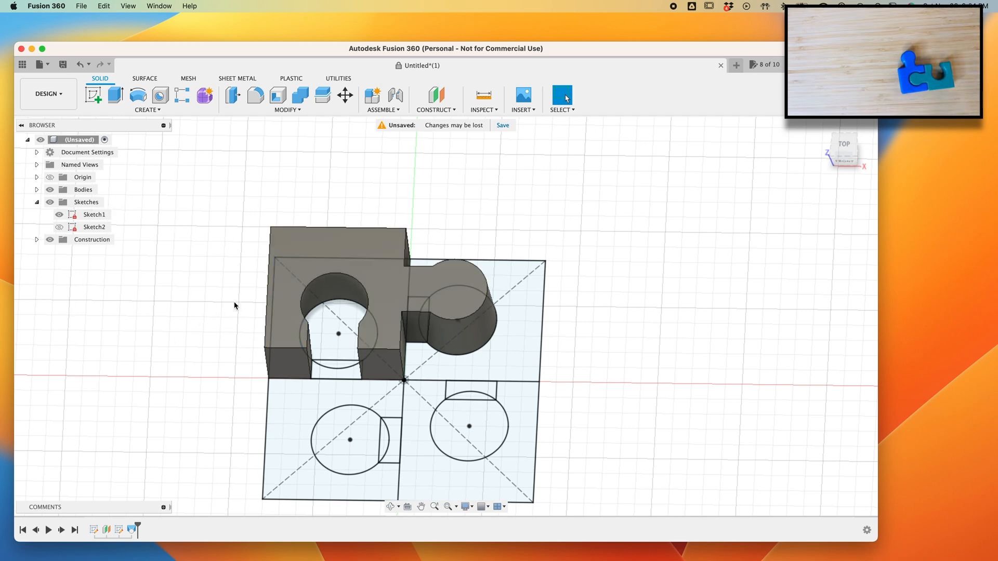
Hide all sketches and inspect the lofted puzzle piece on its own.
left_click(50, 203)
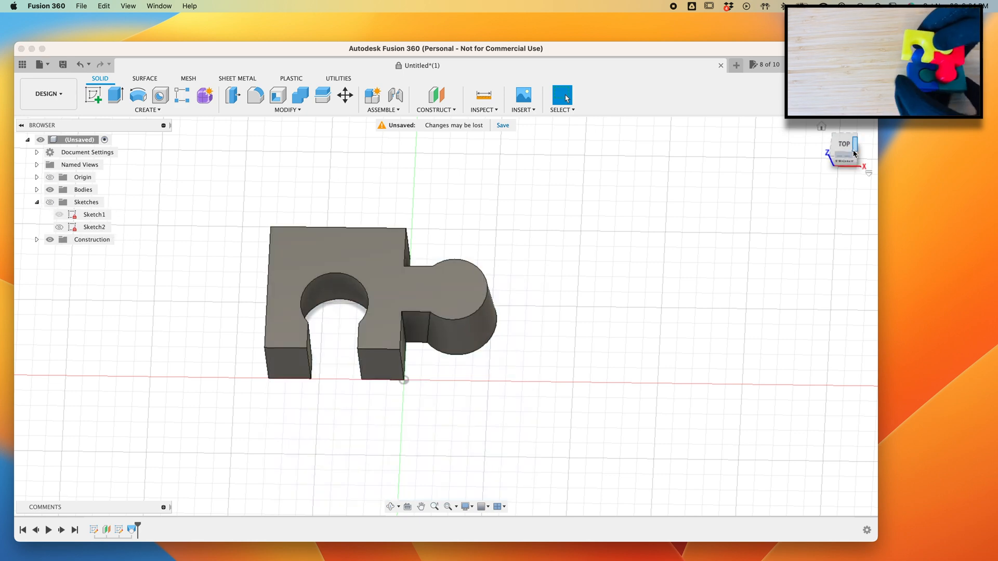
mouse_move(848, 148)
left_mouse_down()
mouse_move(790, 147)
mouse_move(785, 162)
mouse_move(806, 173)
mouse_move(867, 165)
left_mouse_up()
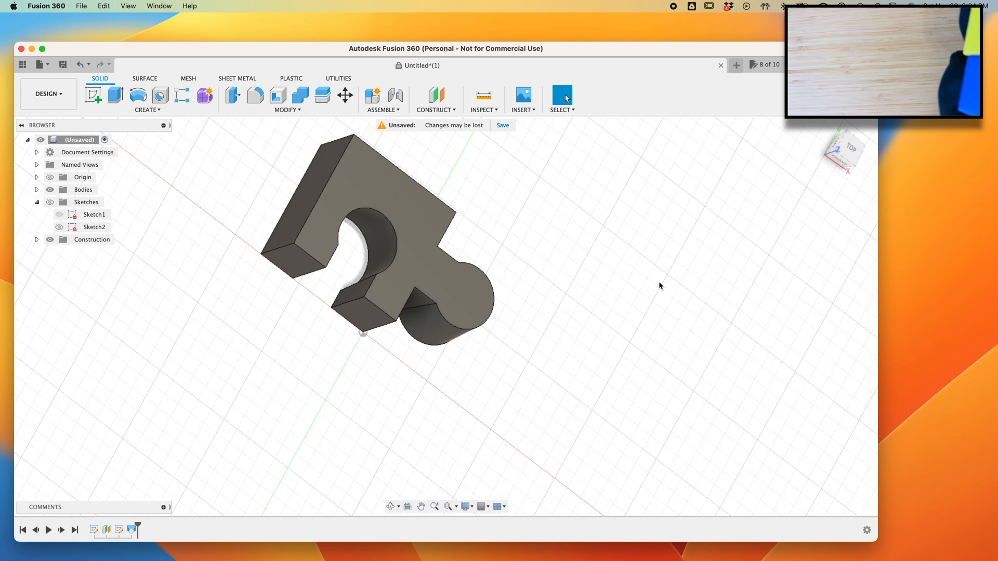
left_click(853, 151)
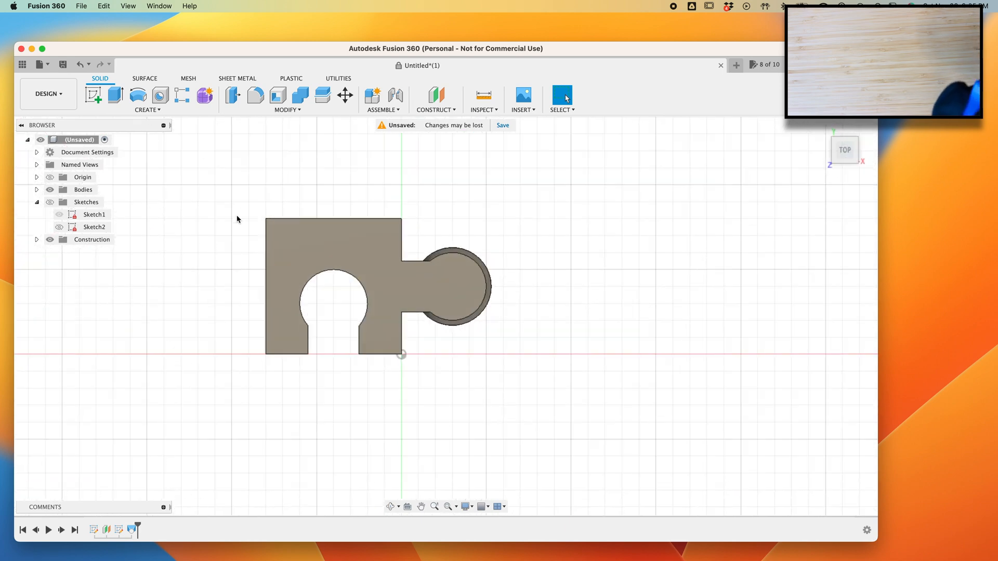
Create a full circular pattern of the puzzle piece body around the vertical Z axis with a quantity of 4.
left_click(181, 96)
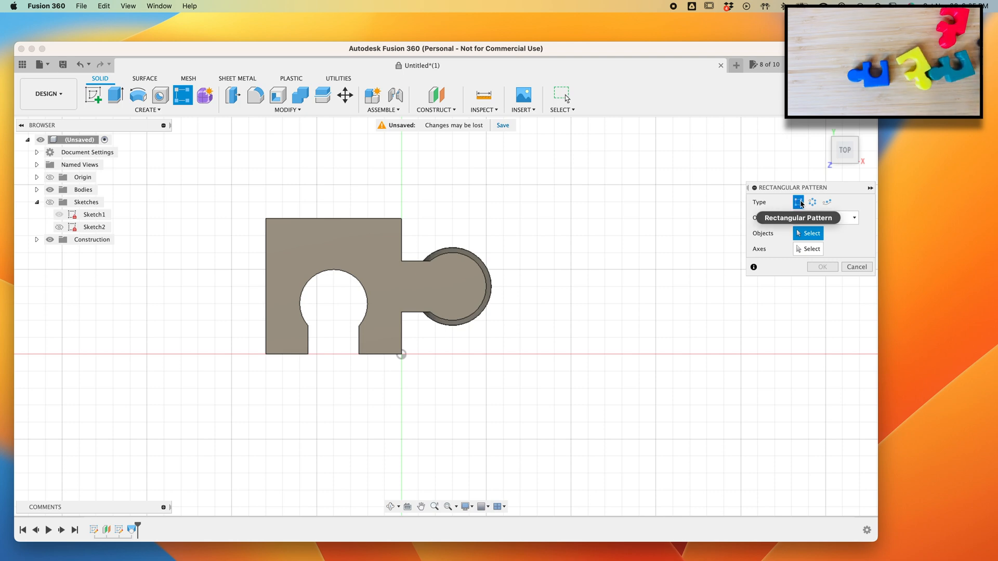
left_click(813, 203)
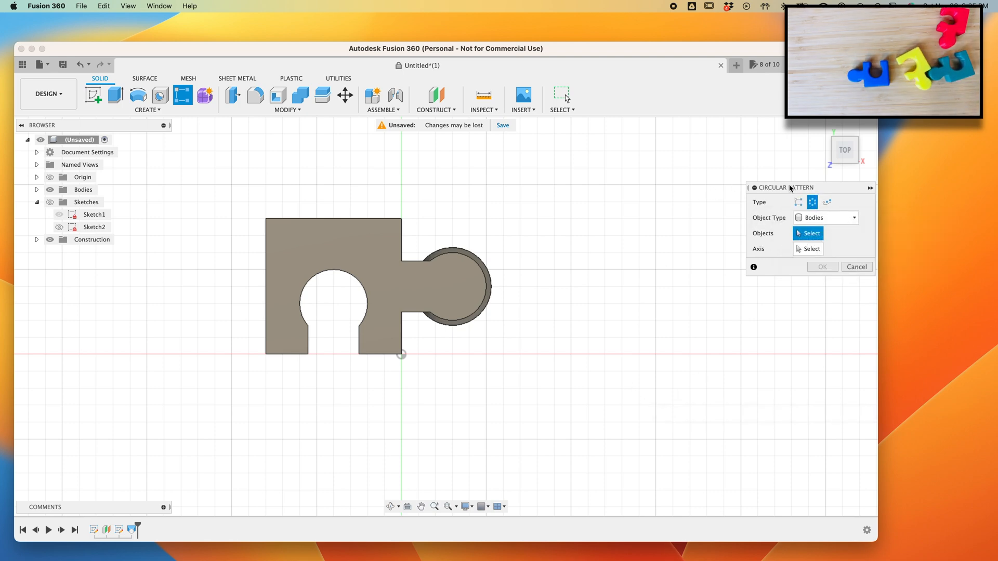
left_click(395, 289)
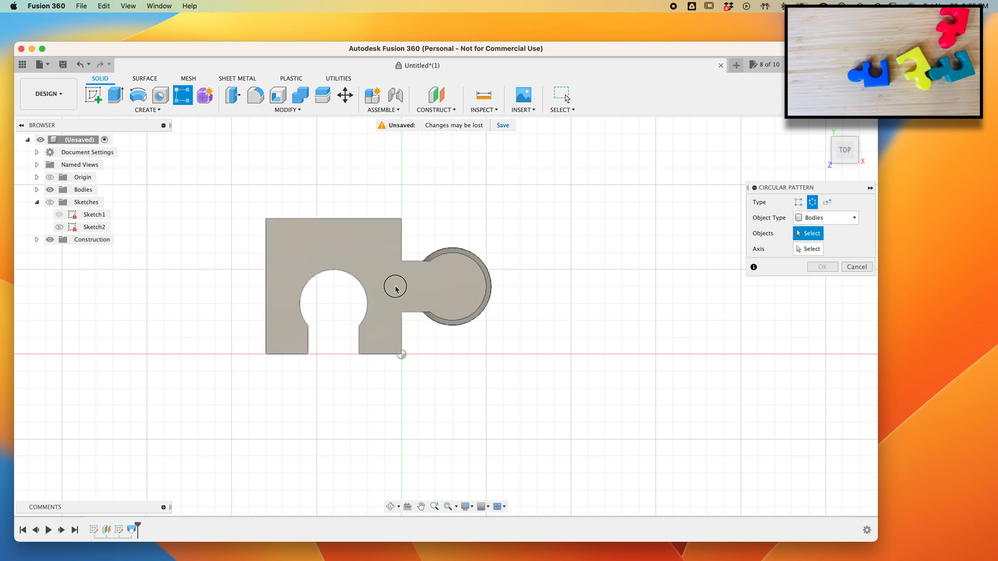
left_click(809, 249)
left_click_drag(846, 149, 838, 125)
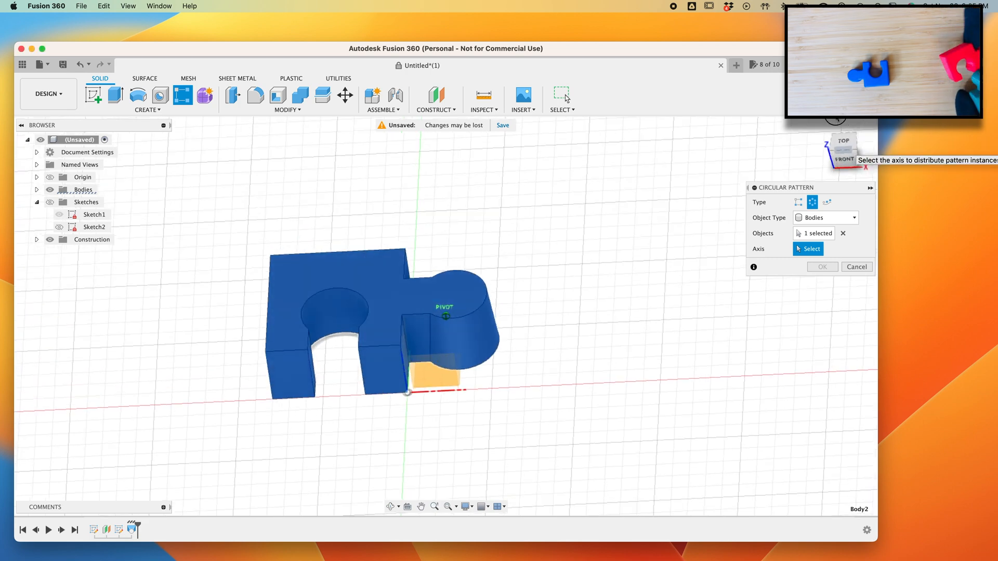
left_click(405, 372)
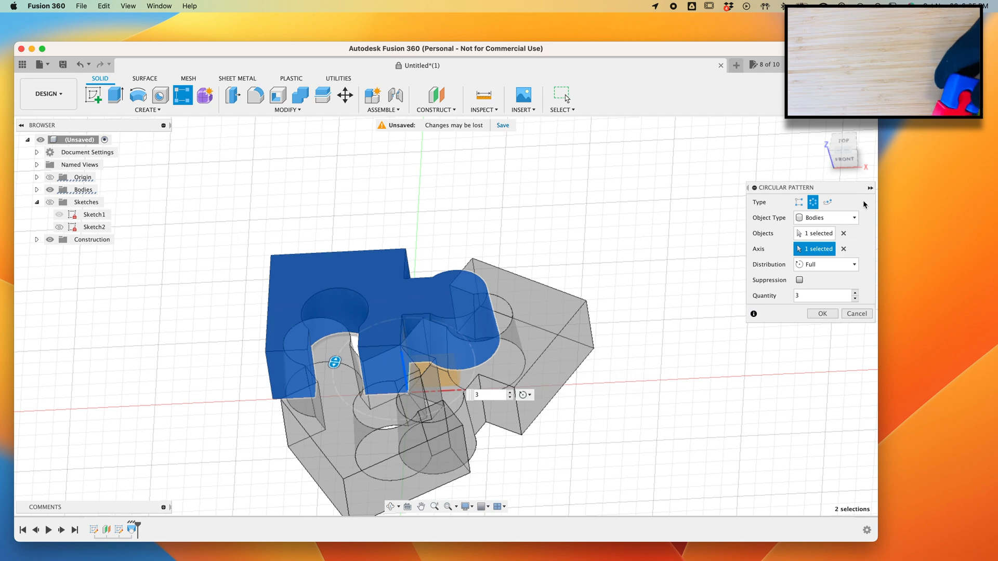
left_click(855, 294)
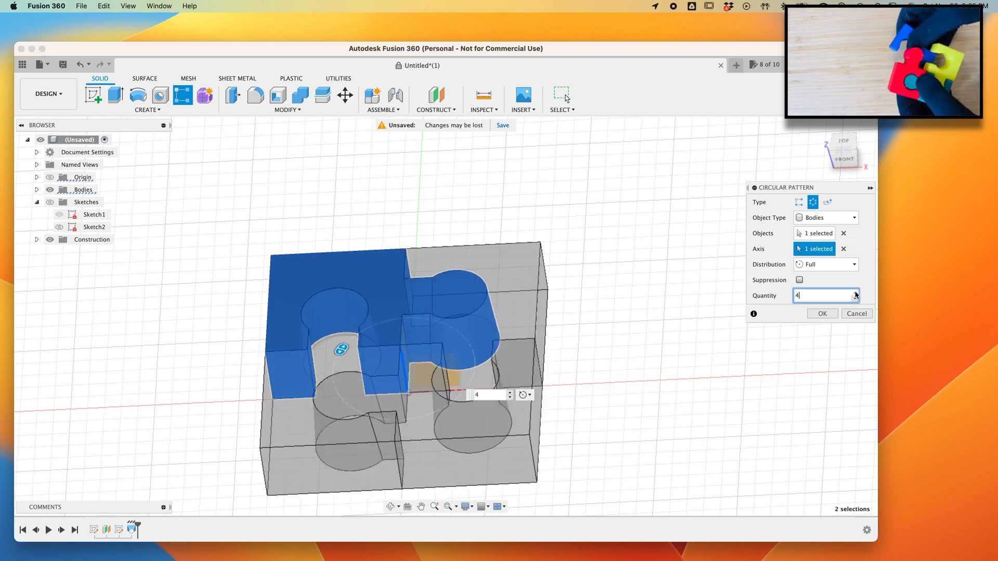
left_click(843, 139)
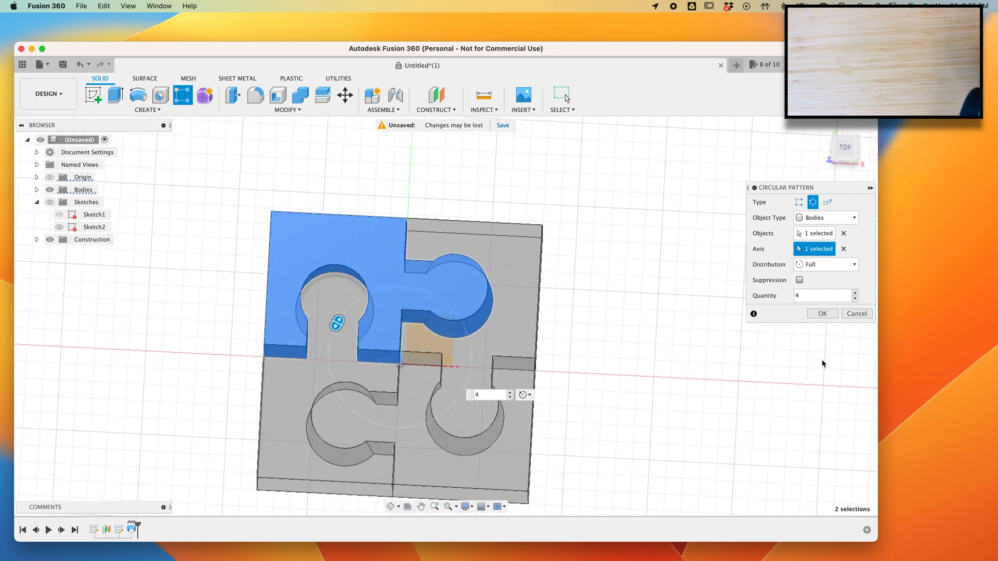
left_click(823, 314)
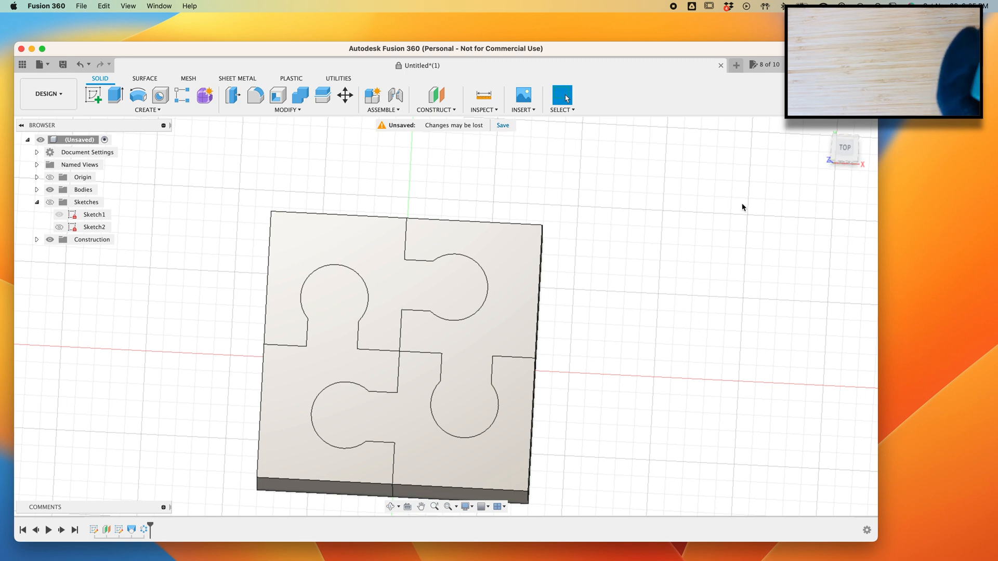
Roll the design history back to just after the loft, before the circular pattern.
left_click_drag(846, 147, 844, 141)
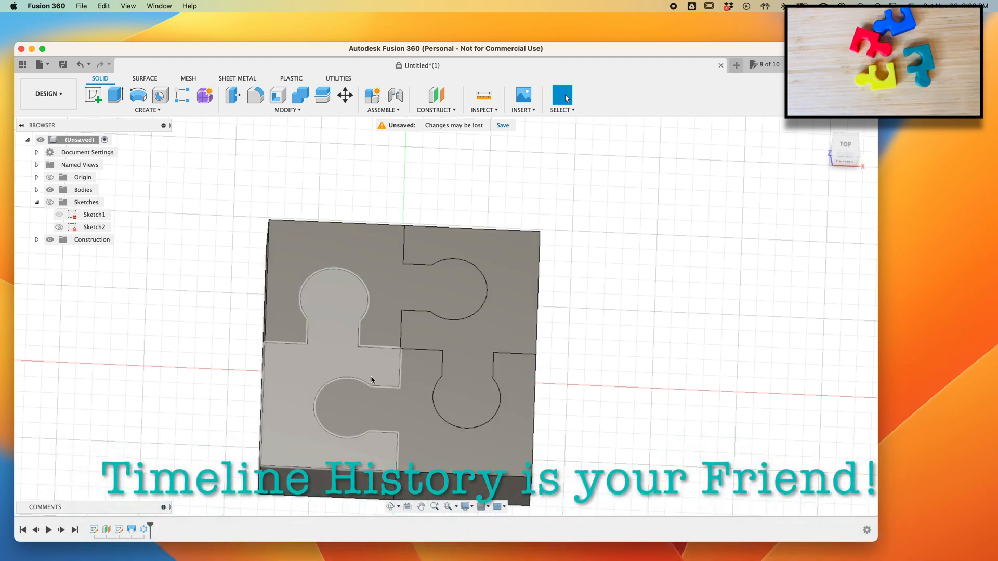
left_click(140, 526)
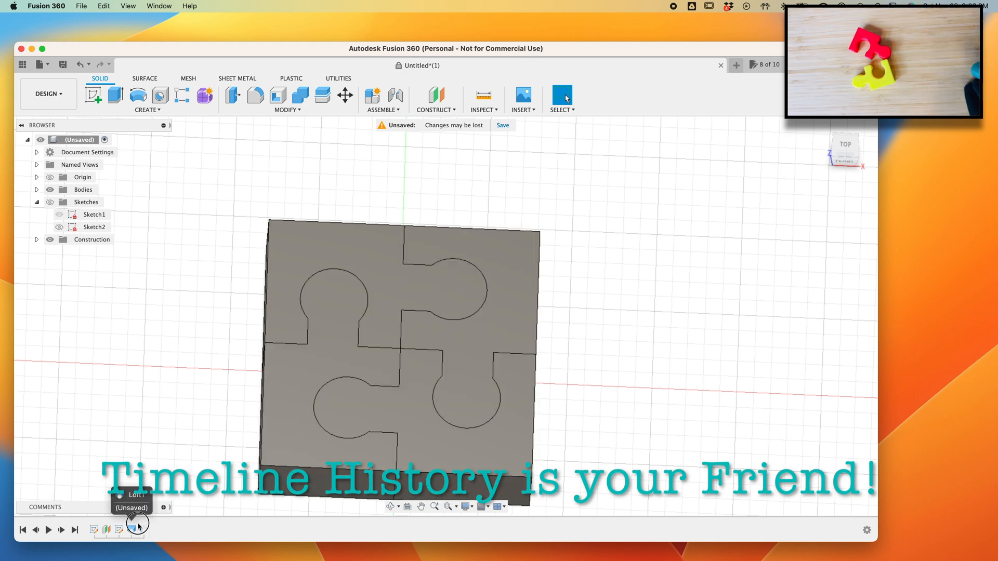
left_click_drag(139, 526, 137, 526)
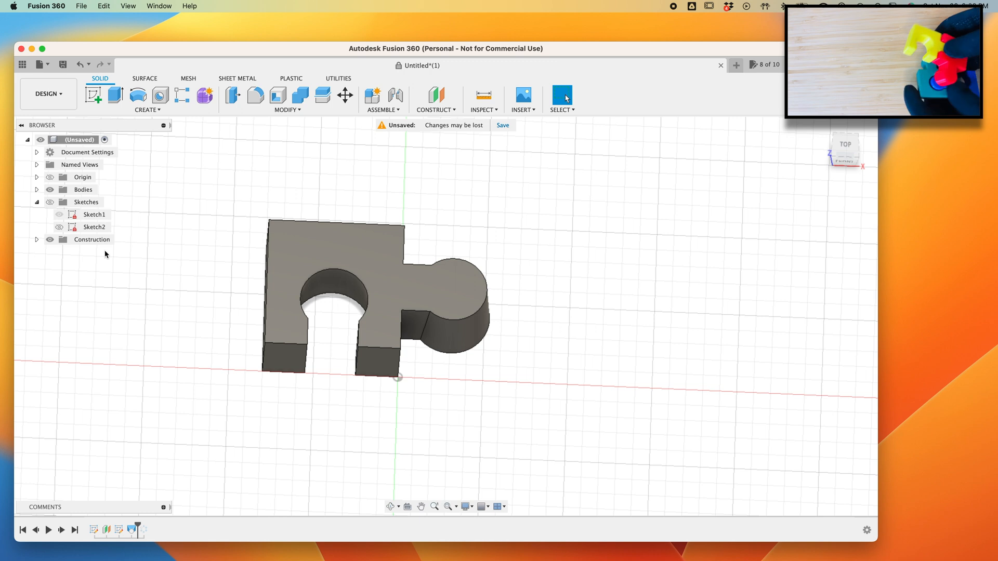
Start an Offset Face operation and select the socket's two straight entry walls and its round inner wall.
left_click(334, 307)
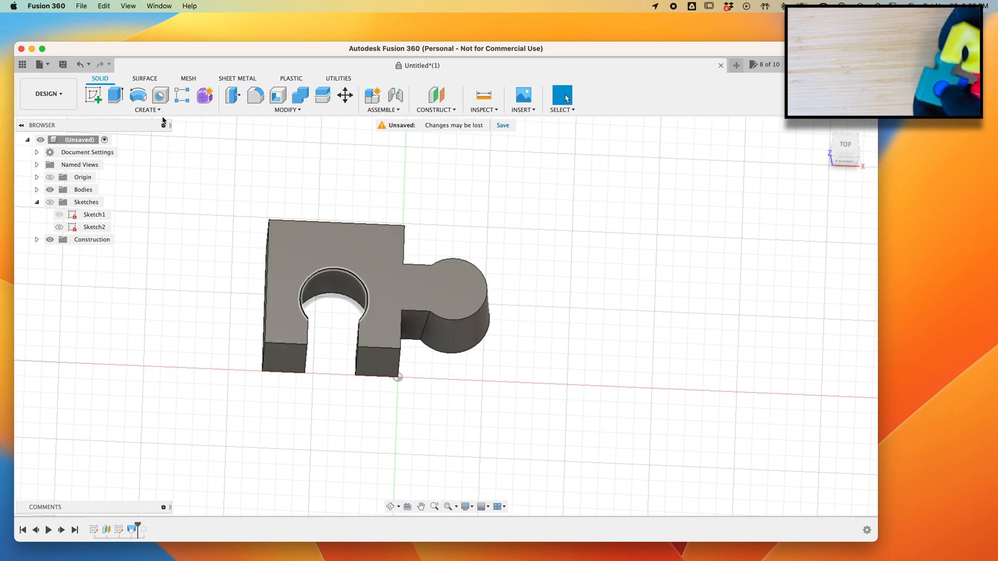
left_click(294, 109)
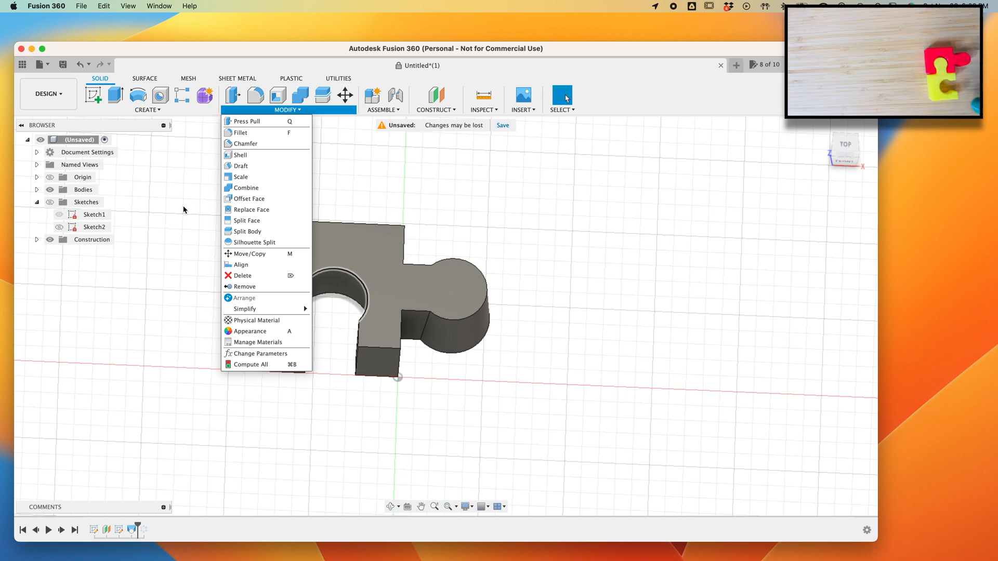
left_click(246, 200)
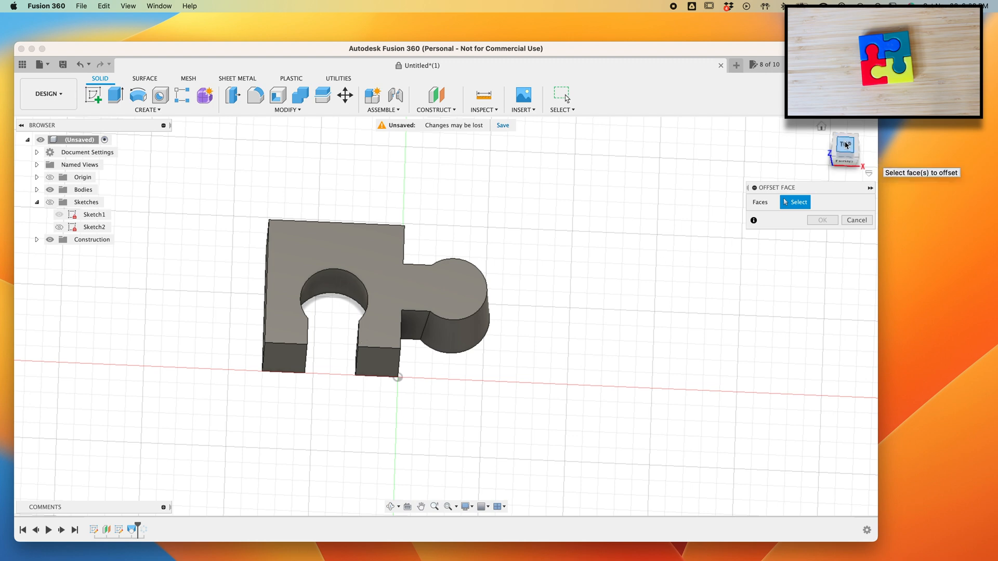
left_click_drag(828, 145, 803, 149)
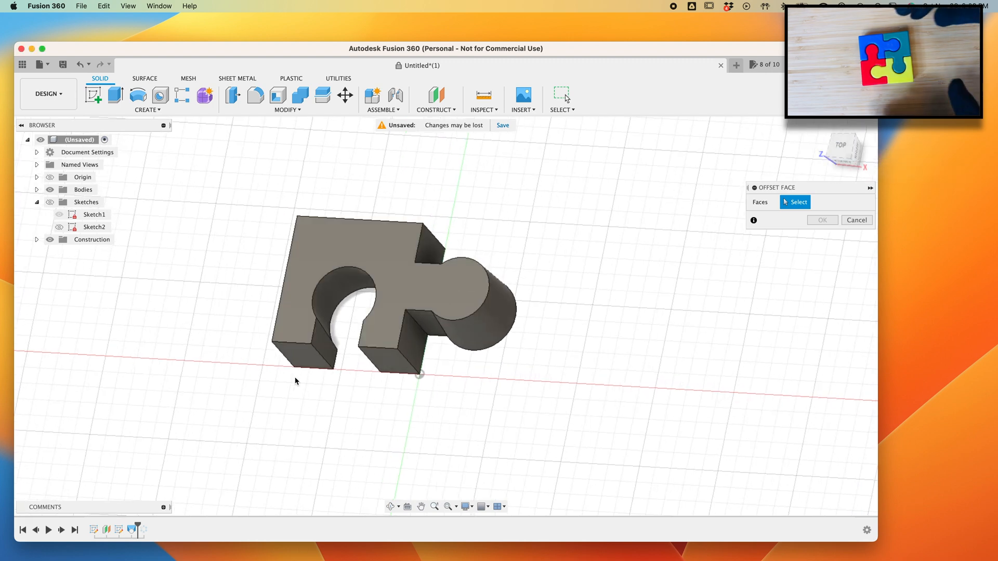
left_click(322, 349)
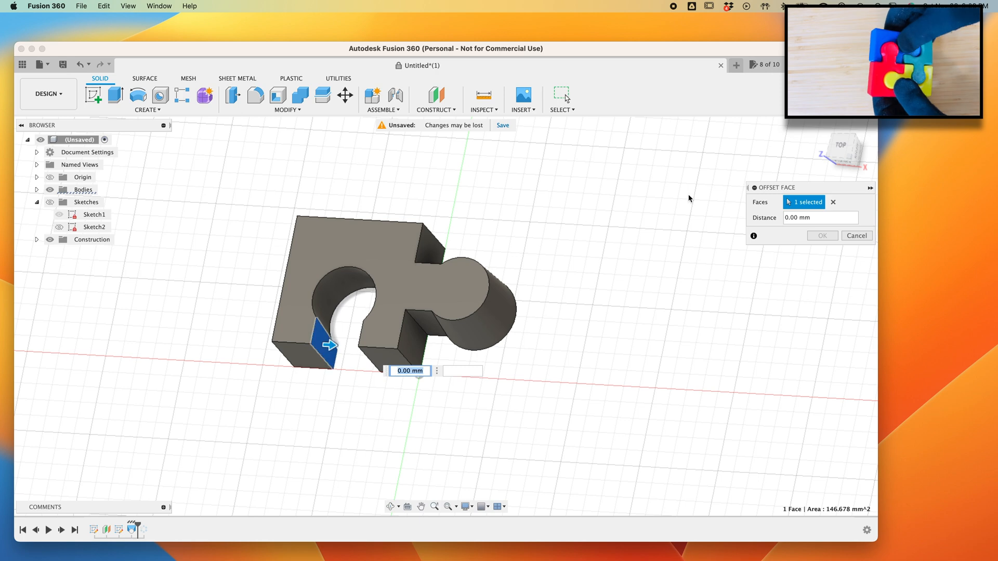
left_click_drag(846, 150, 906, 151)
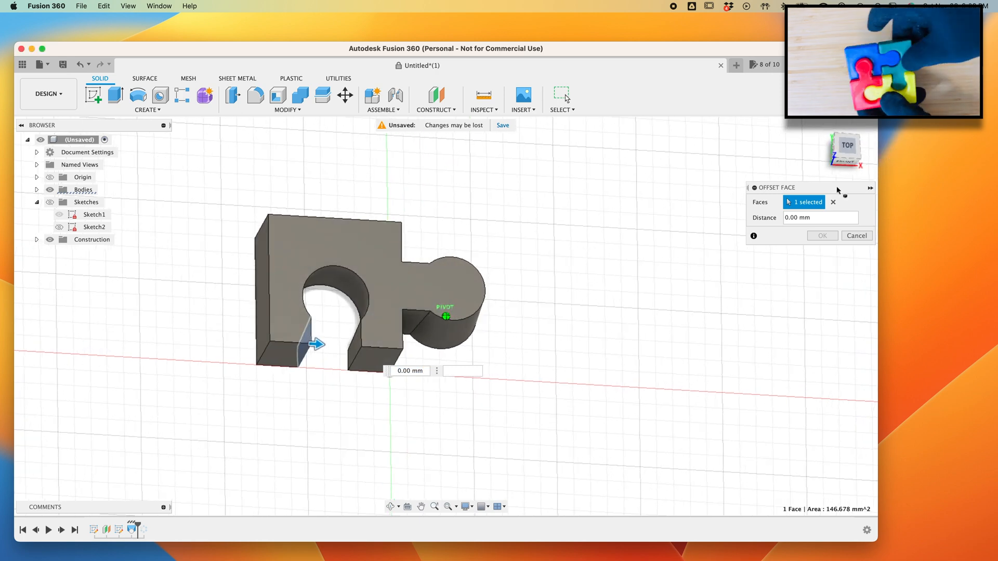
left_click(355, 350)
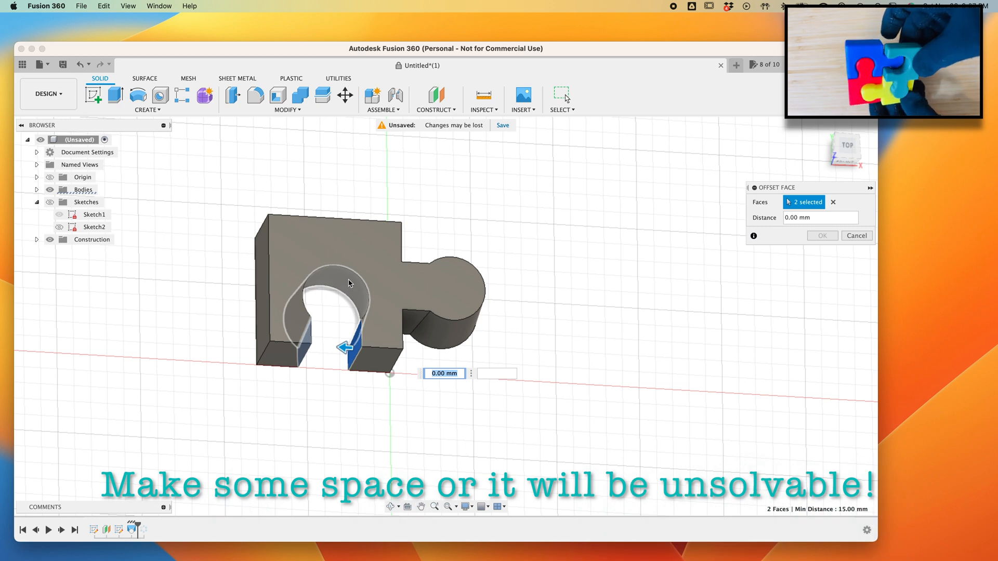
mouse_move(845, 146)
left_mouse_down()
mouse_move(848, 136)
mouse_move(852, 150)
left_mouse_up()
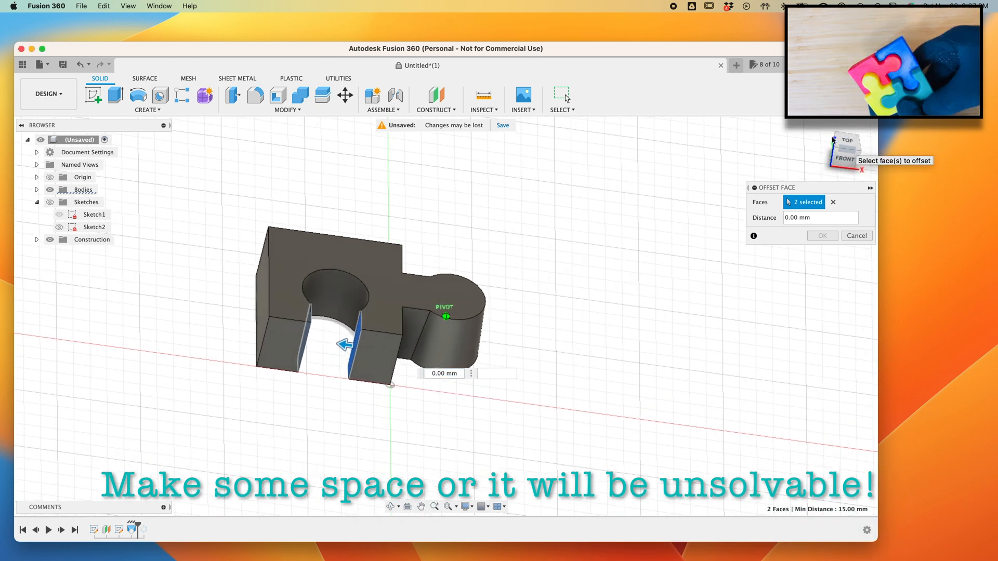
left_click(332, 296)
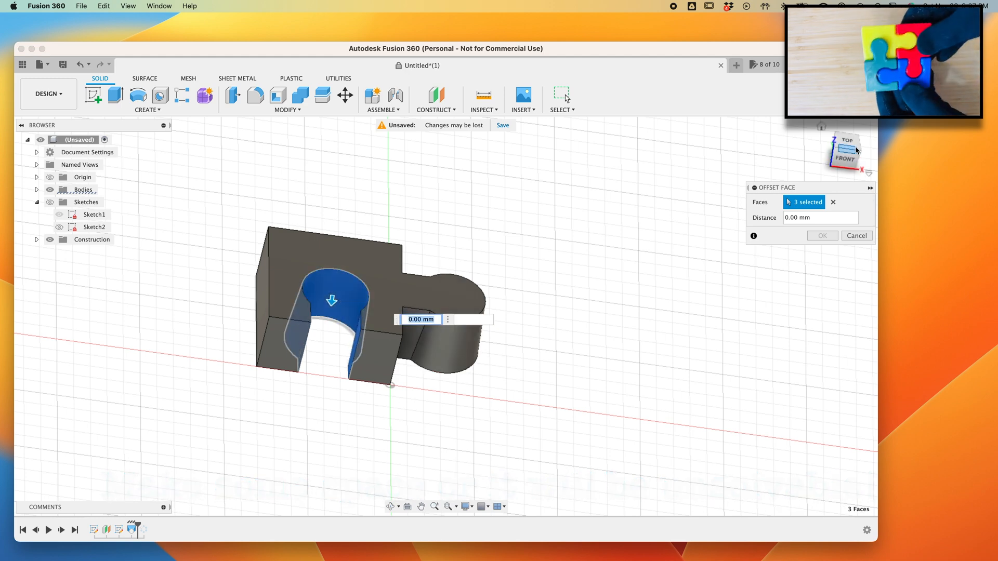
Offset the selected socket faces by -0.75 mm to widen the socket for clearance.
left_click_drag(846, 154, 841, 173)
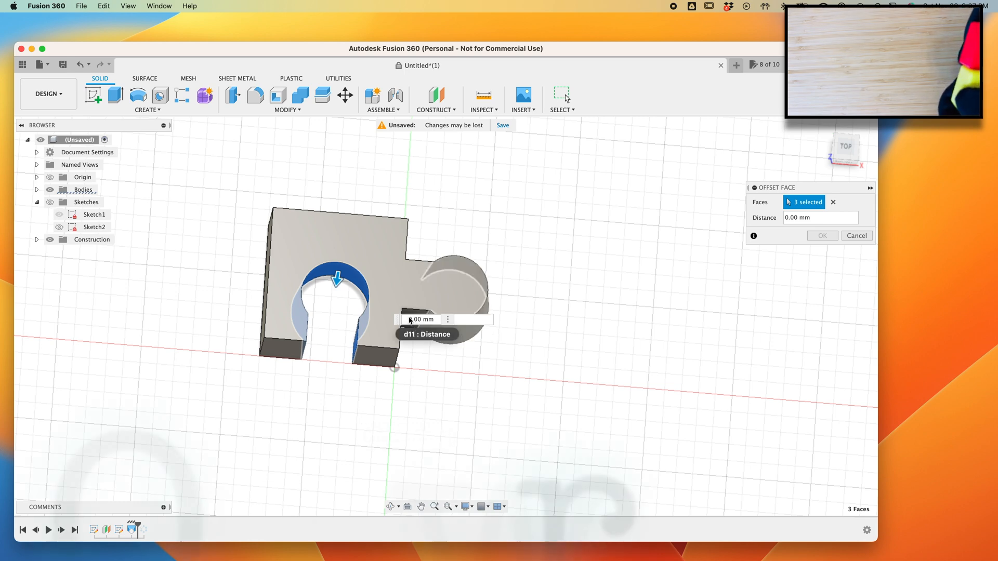
left_click(441, 321)
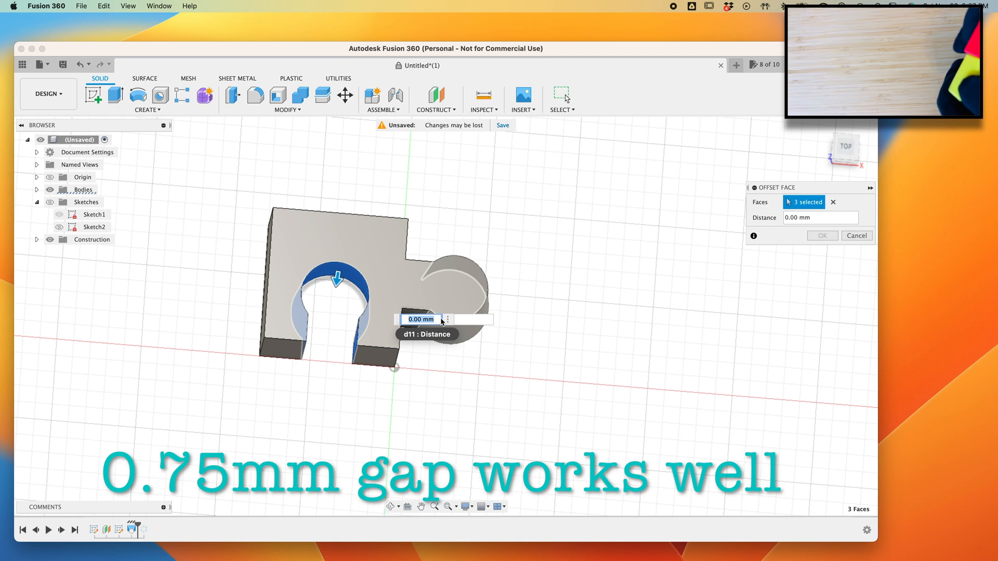
type(".75")
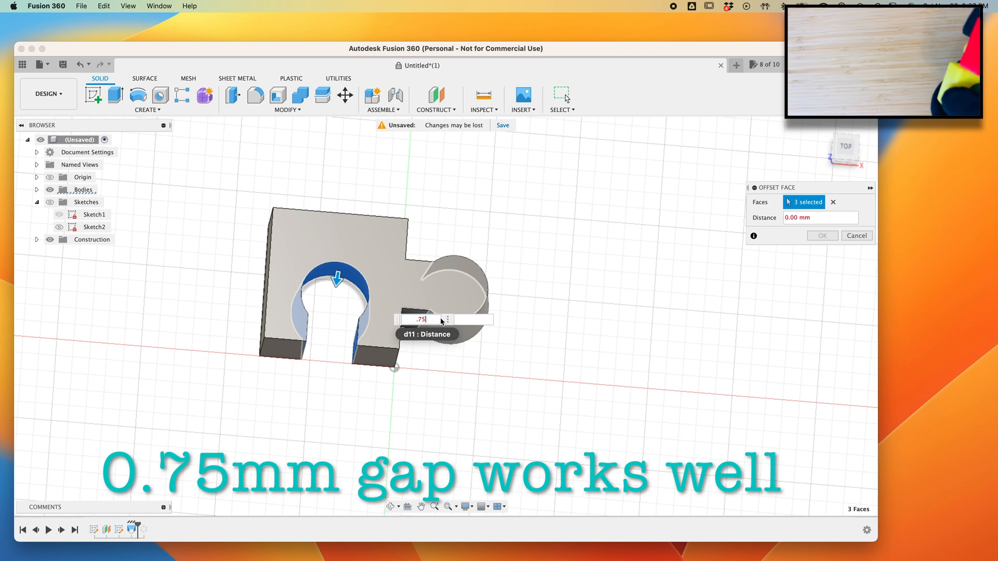
key("Return")
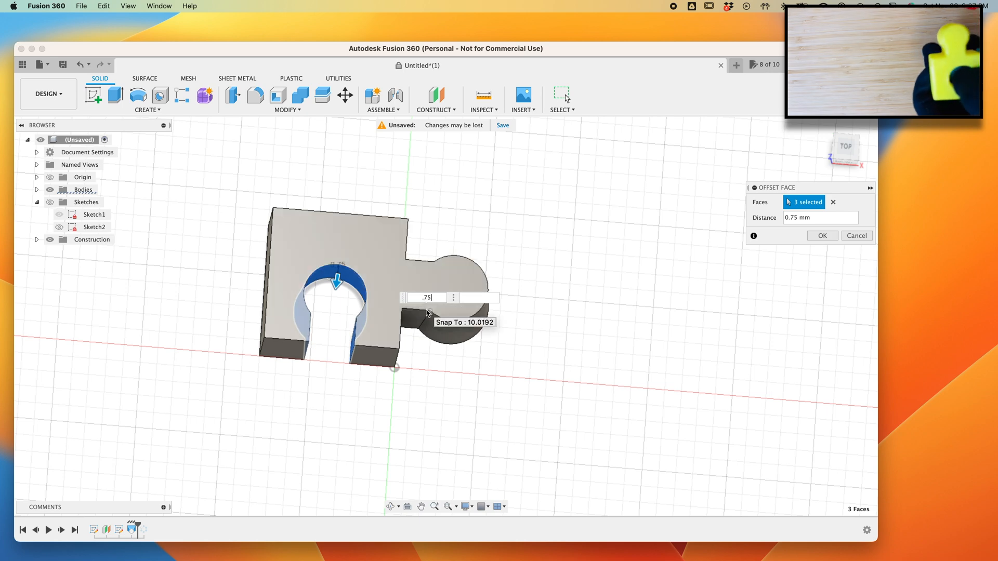
type("-")
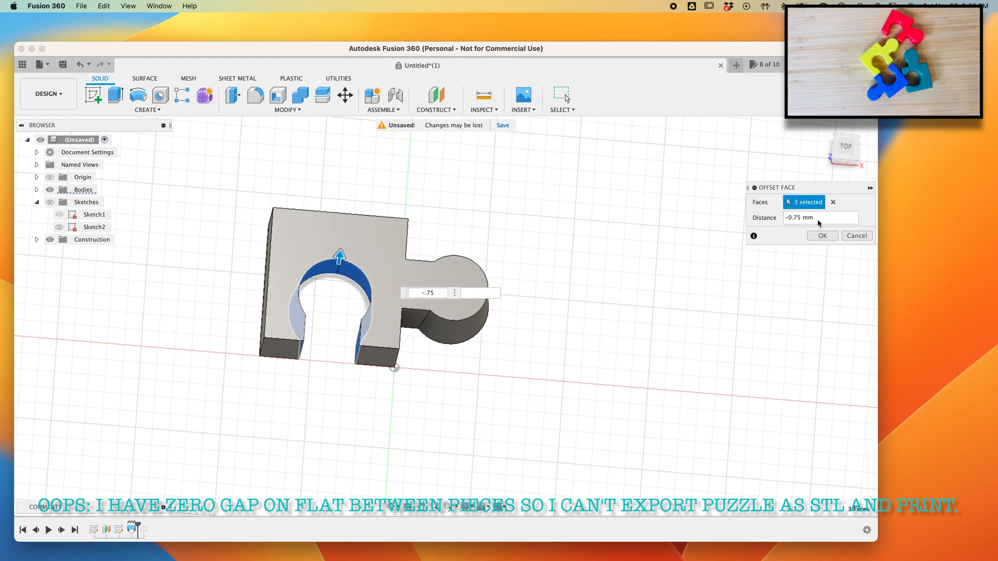
left_click(821, 237)
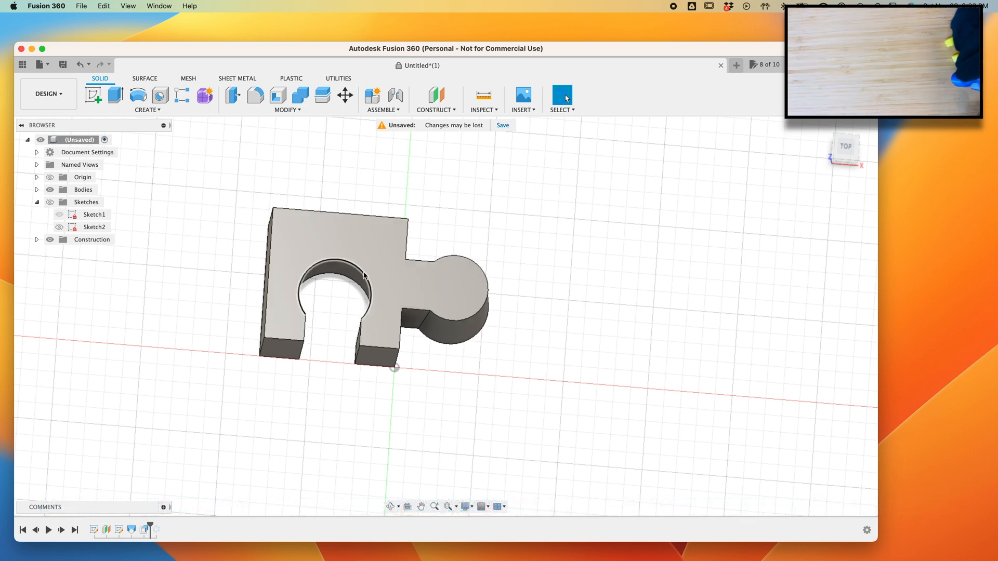
Start a constant-radius fillet and select every edge around the piece's top face, including the socket and tab outlines.
left_click(256, 96)
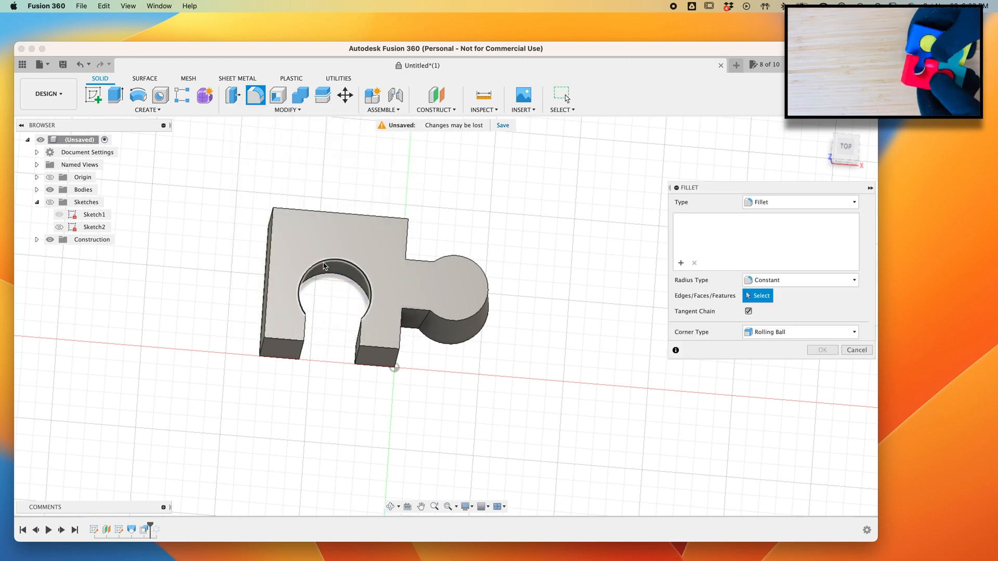
left_click(323, 266)
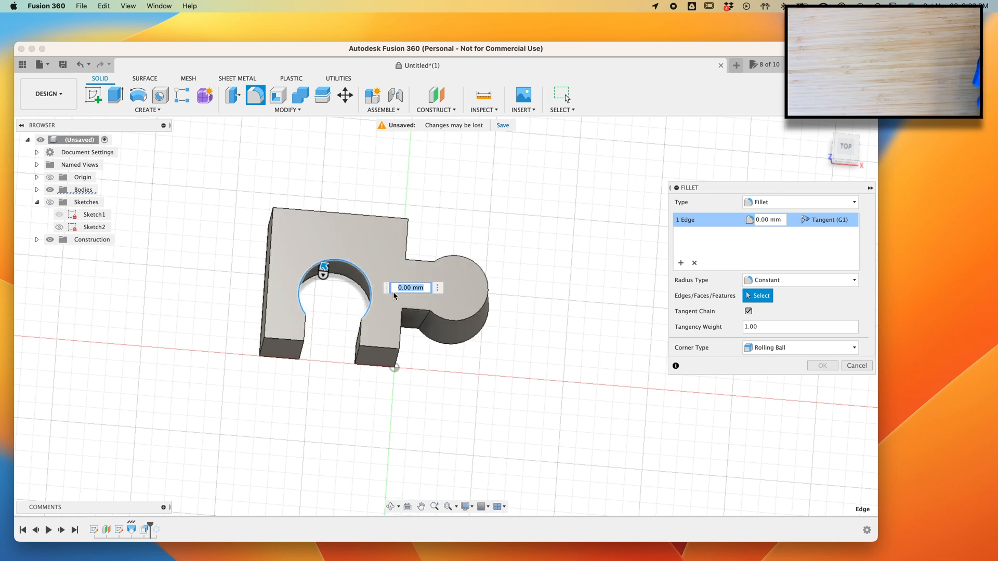
left_click(303, 335)
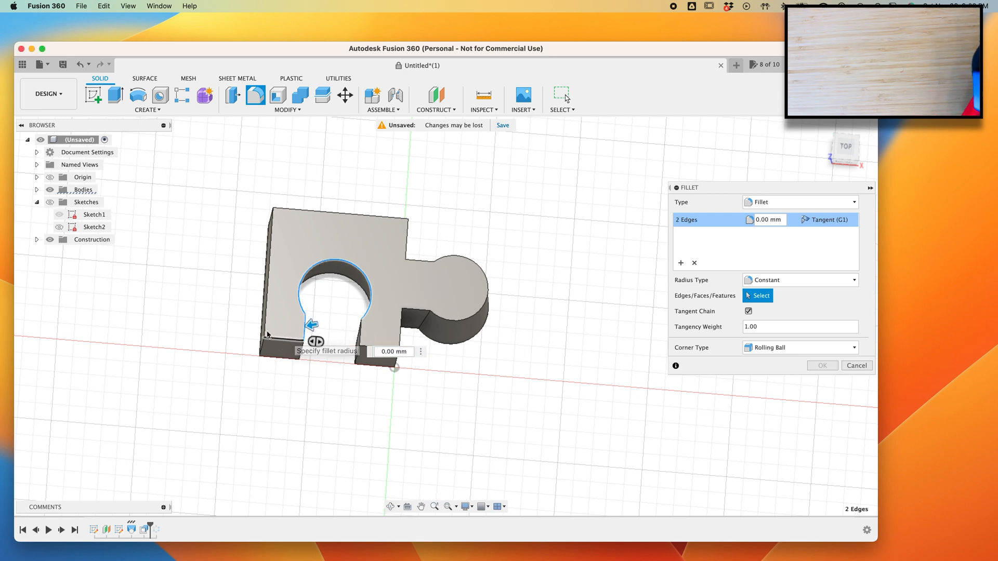
left_click(287, 341)
left_click(266, 314)
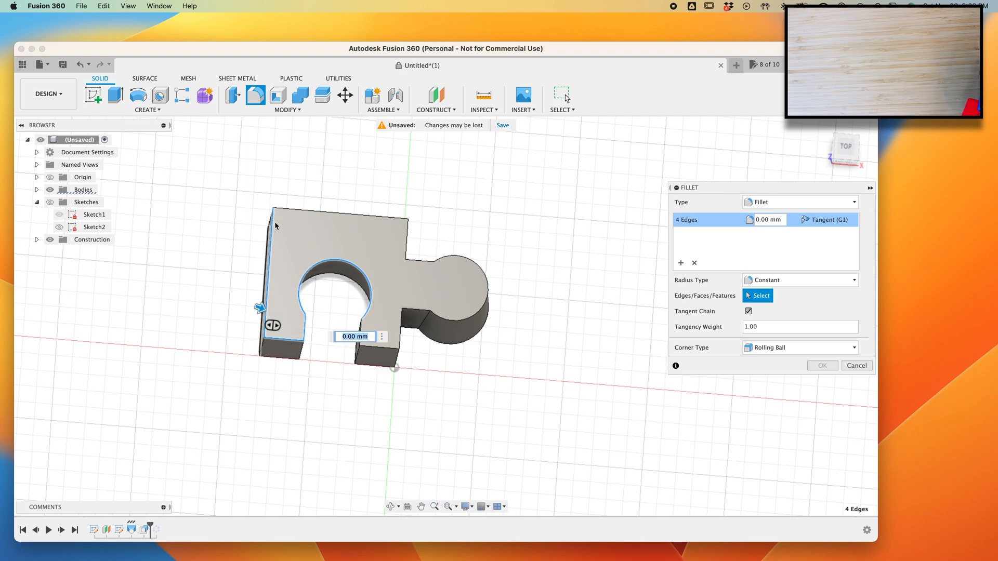
left_click(299, 210)
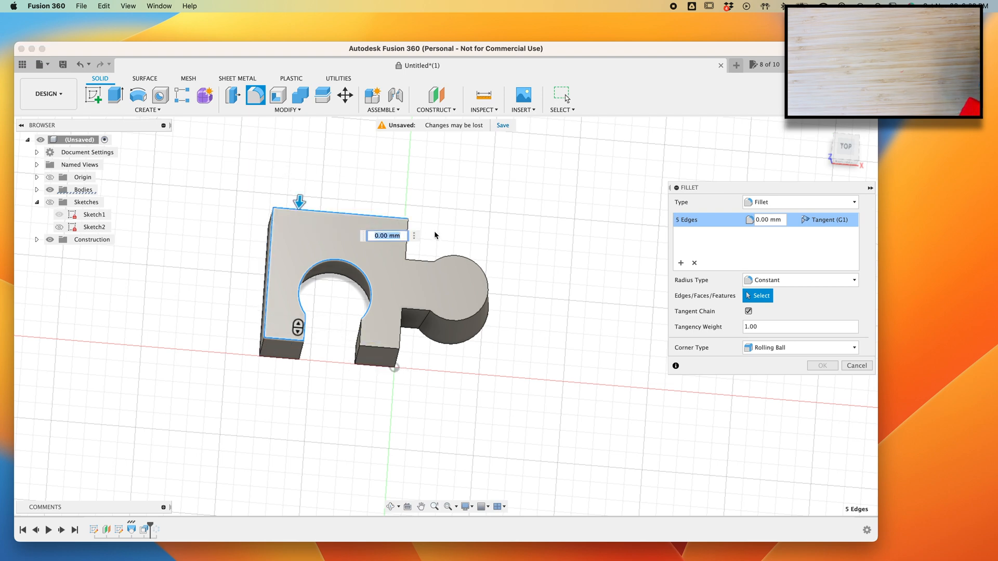
left_click(406, 254)
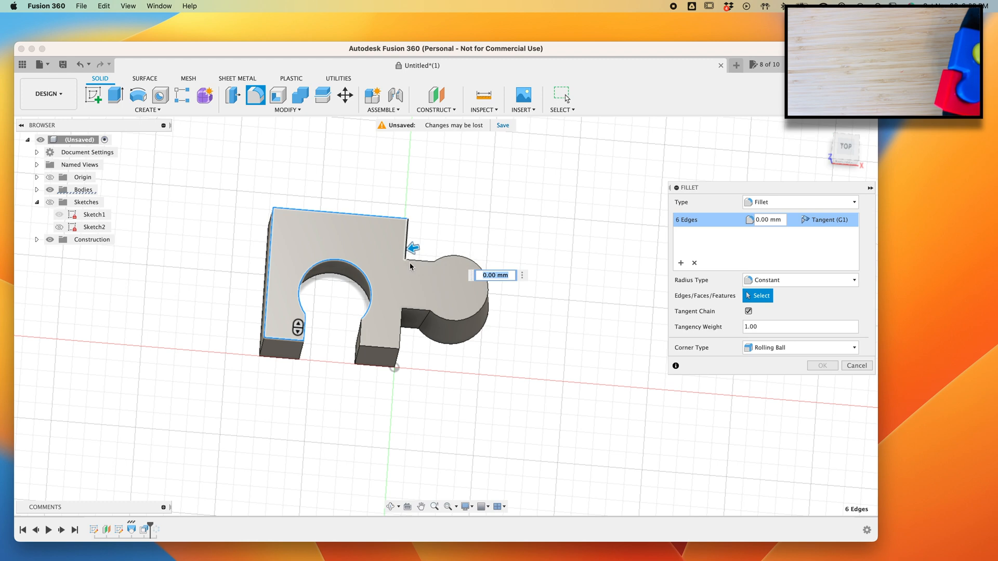
left_click(415, 261)
left_click(423, 321)
left_click(413, 313)
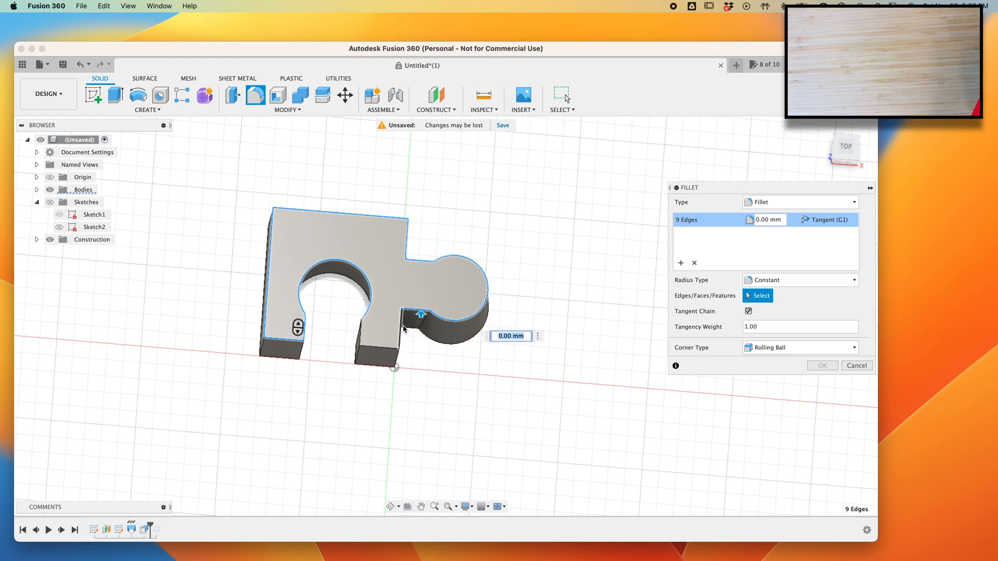
left_click(402, 328)
left_click(367, 347)
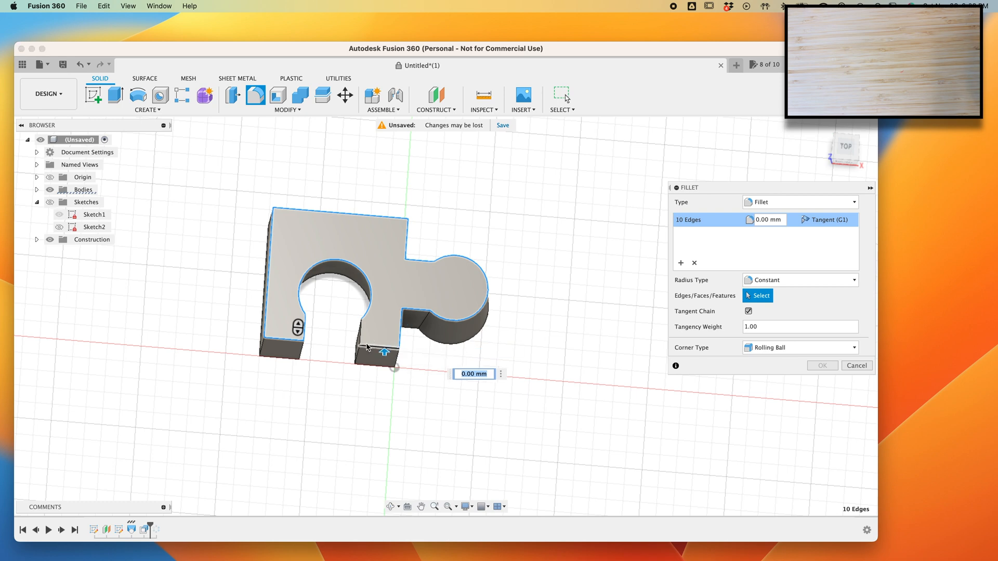
left_click(358, 331)
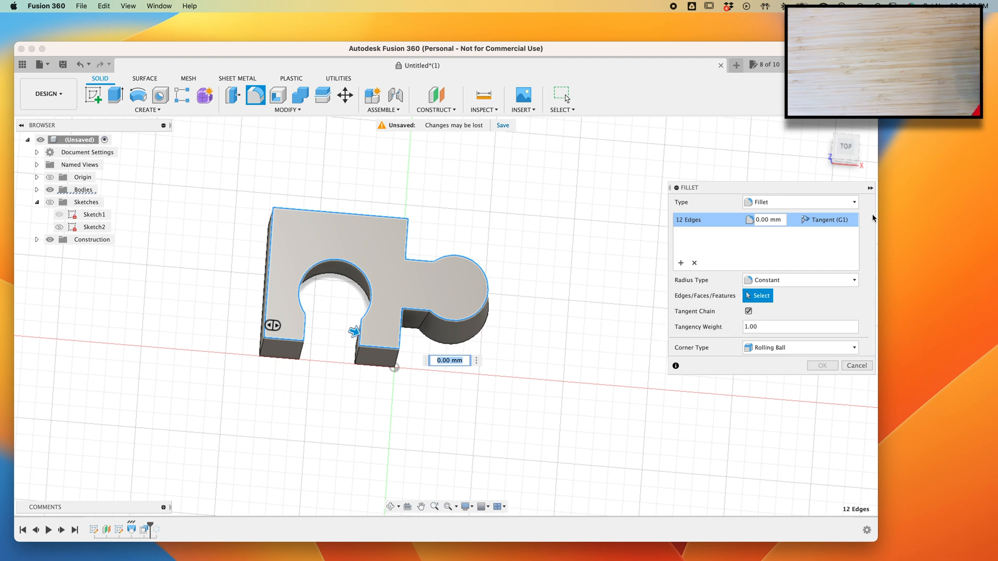
Add vertical and bottom edges of the legs, socket, tab and outer sides to the fillet selection.
left_click(845, 151)
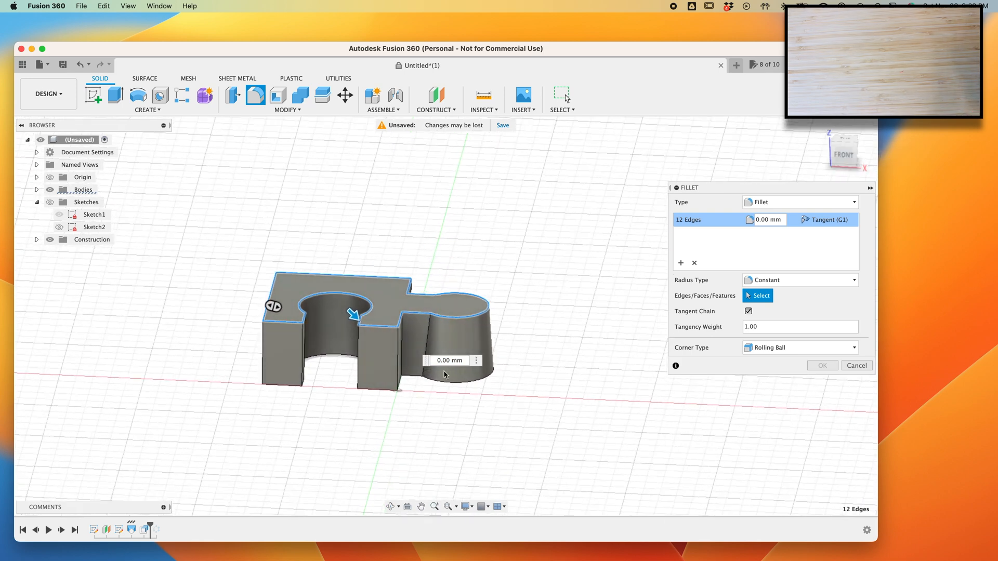
left_click(399, 358)
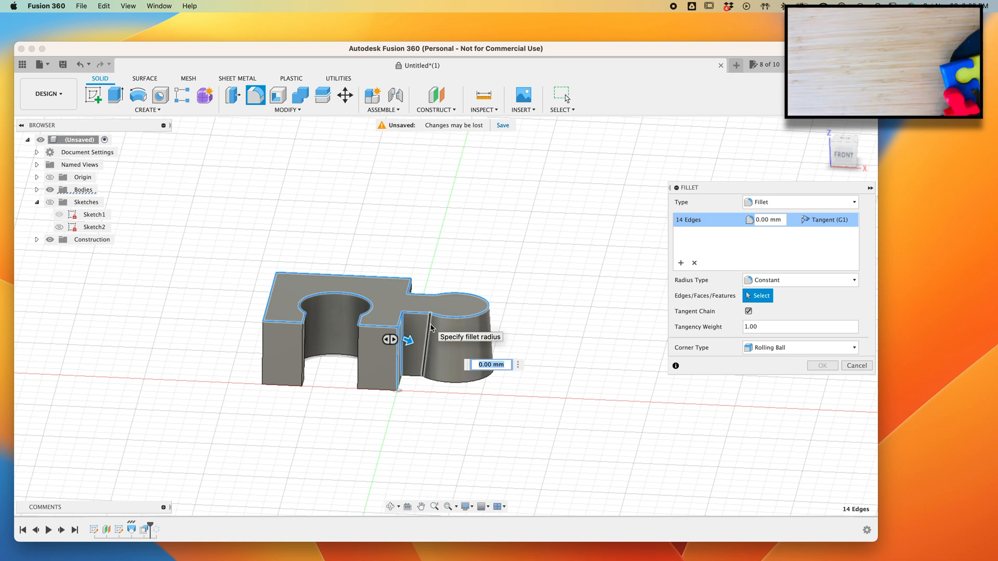
left_click(411, 378)
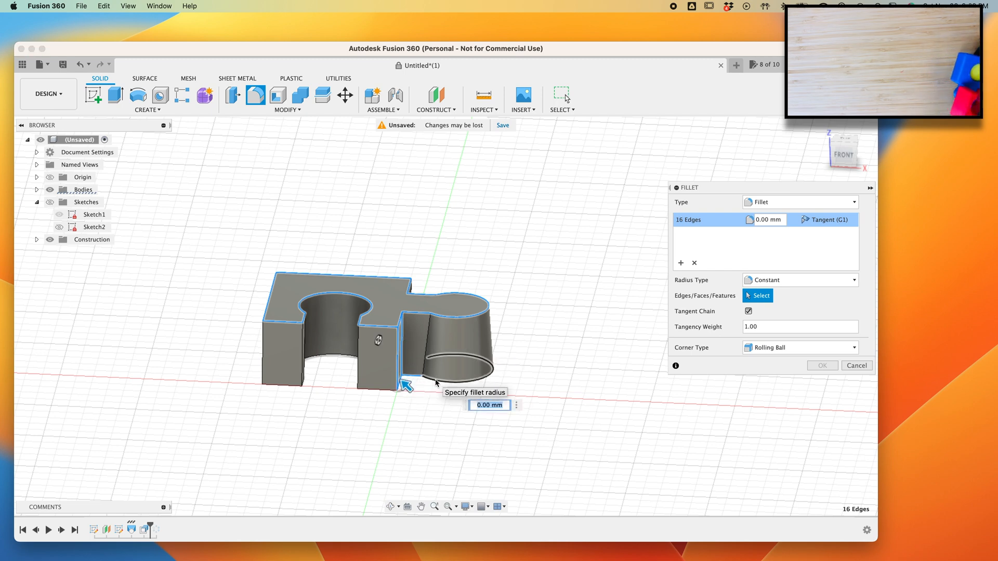
left_click(455, 382)
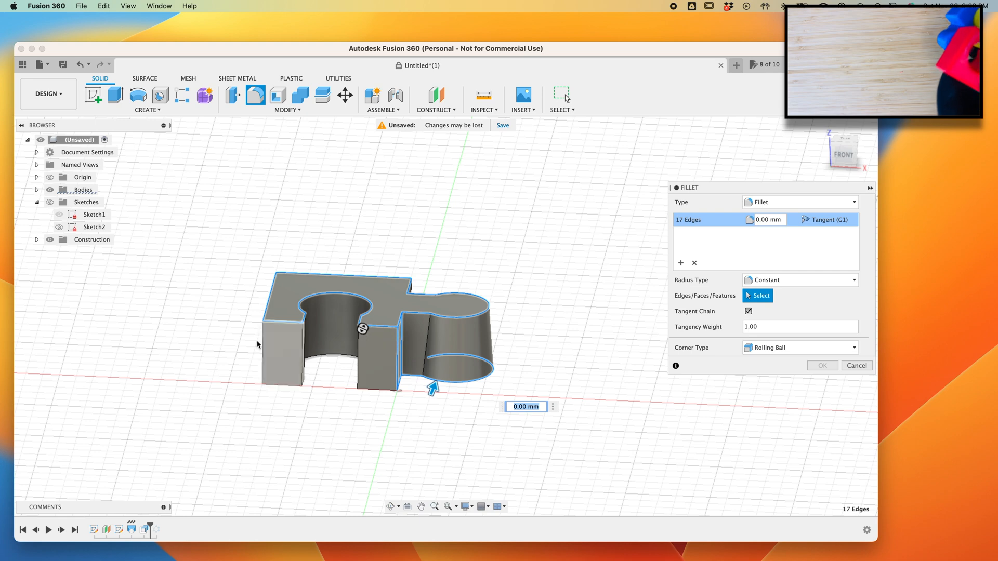
left_click(302, 350)
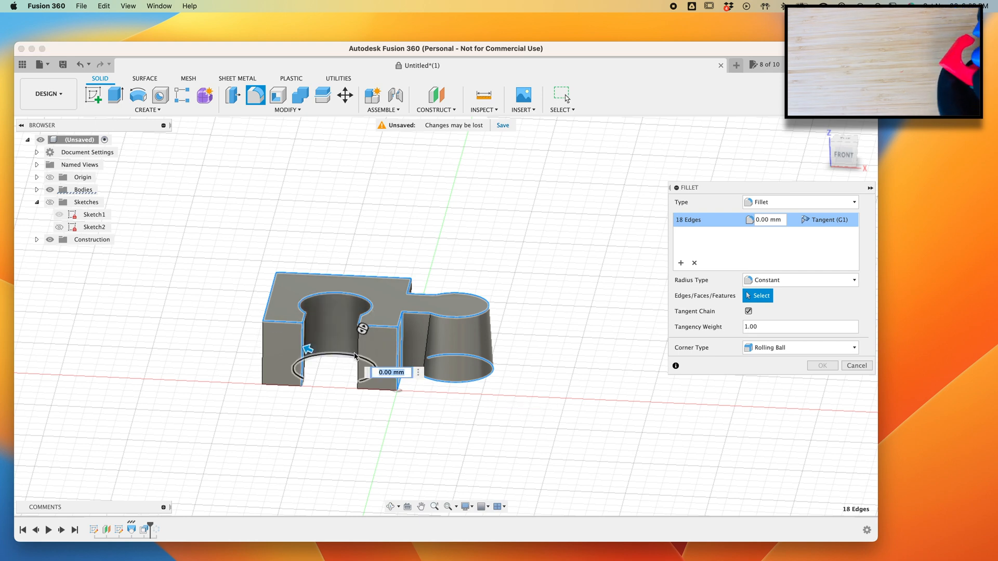
left_click(372, 389)
left_click(279, 386)
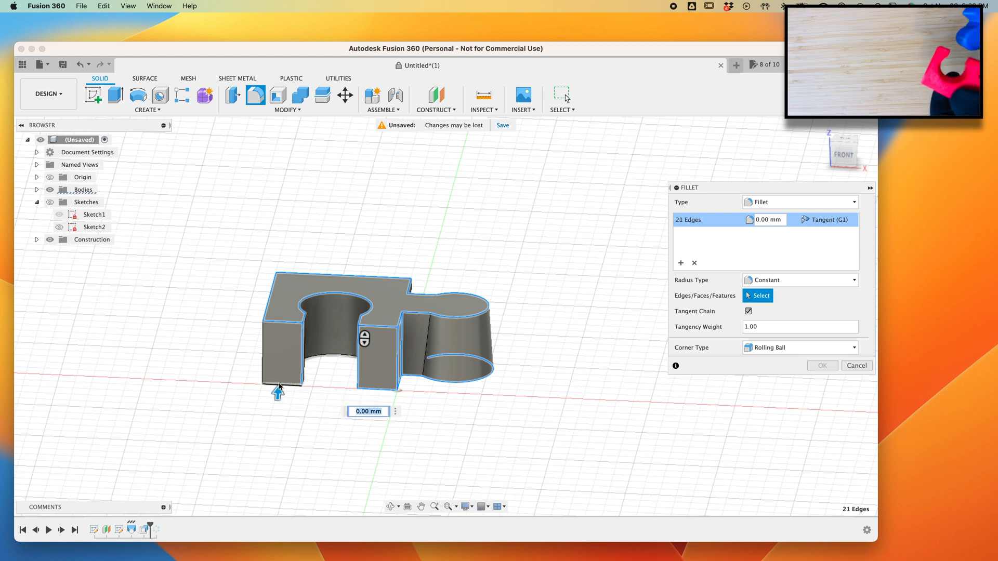
left_click(262, 348)
left_click_drag(840, 151, 945, 160)
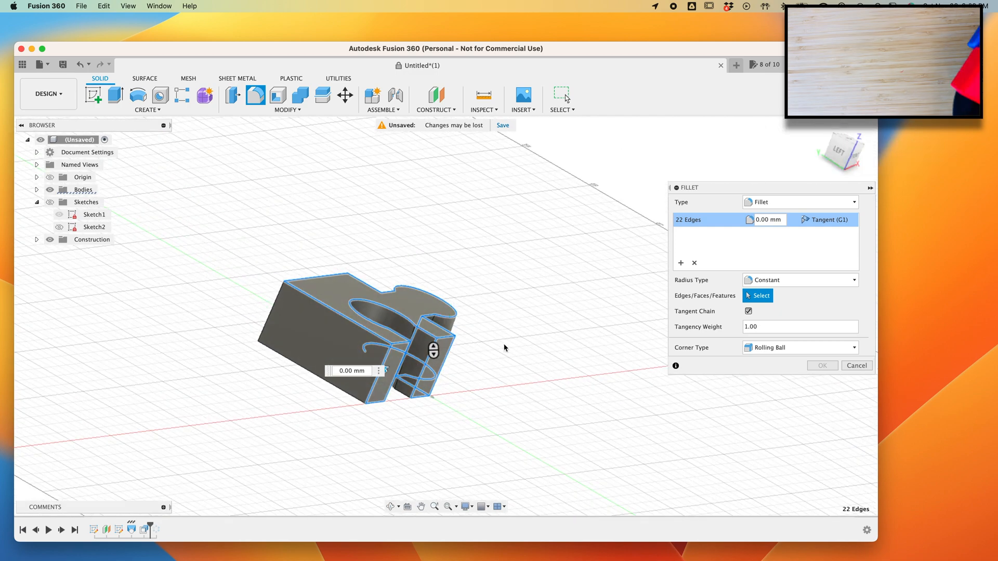
left_click(312, 374)
mouse_move(268, 323)
middle_mouse_down("shift")
mouse_move(829, 216)
mouse_move(802, 239)
mouse_move(697, 220)
mouse_move(693, 141)
mouse_move(679, 178)
mouse_move(709, 169)
mouse_move(729, 221)
mouse_move(708, 186)
middle_mouse_up("shift")
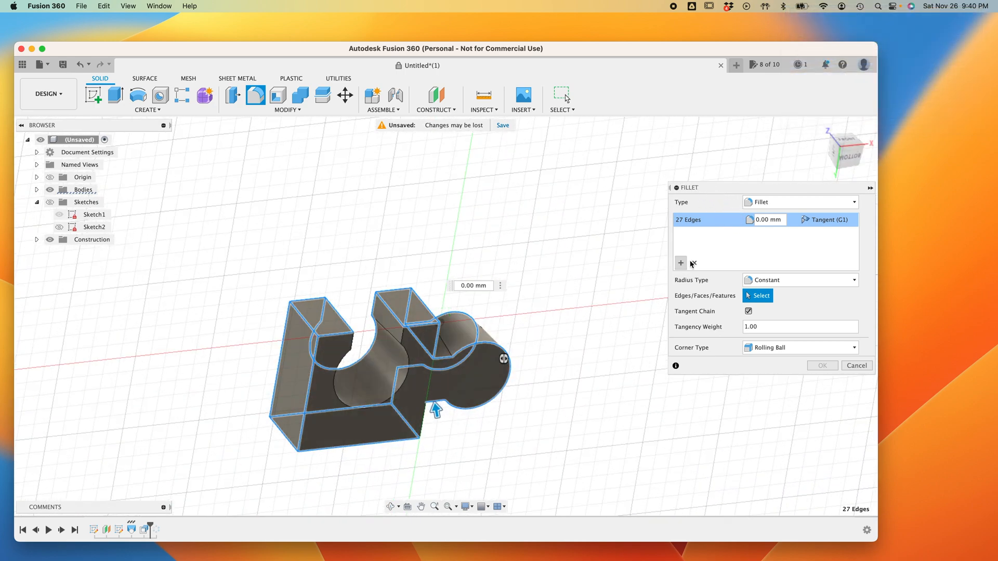
Try a 2 mm fillet radius on the selected edges and reset it to 0 mm to allow adding more edges.
left_click(463, 286)
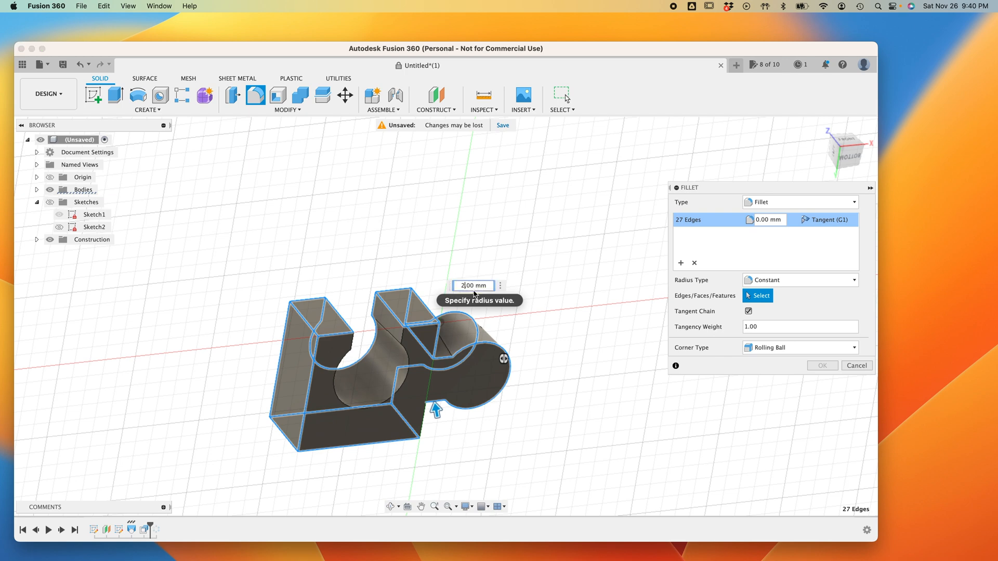
type("2")
key("Return")
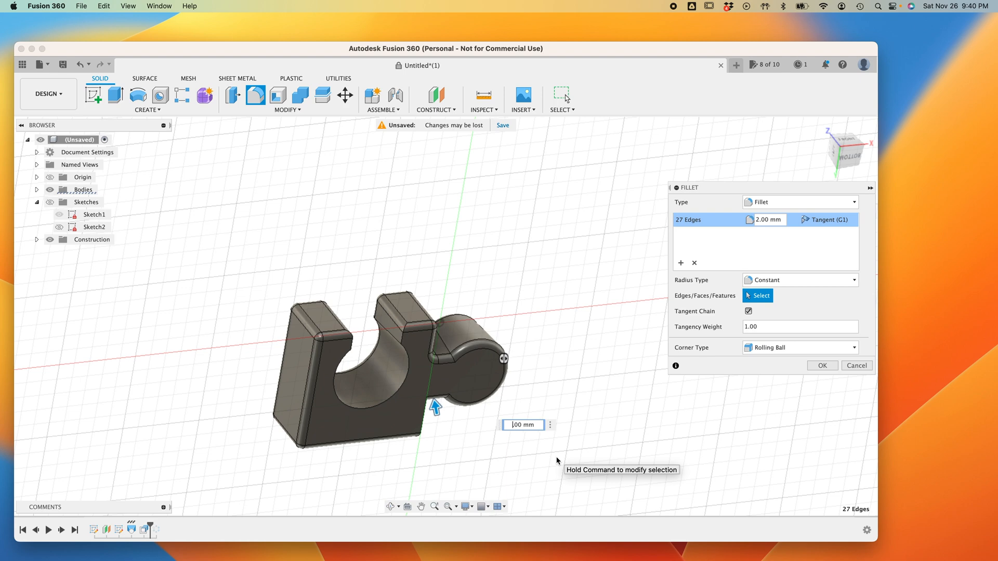
type("0.")
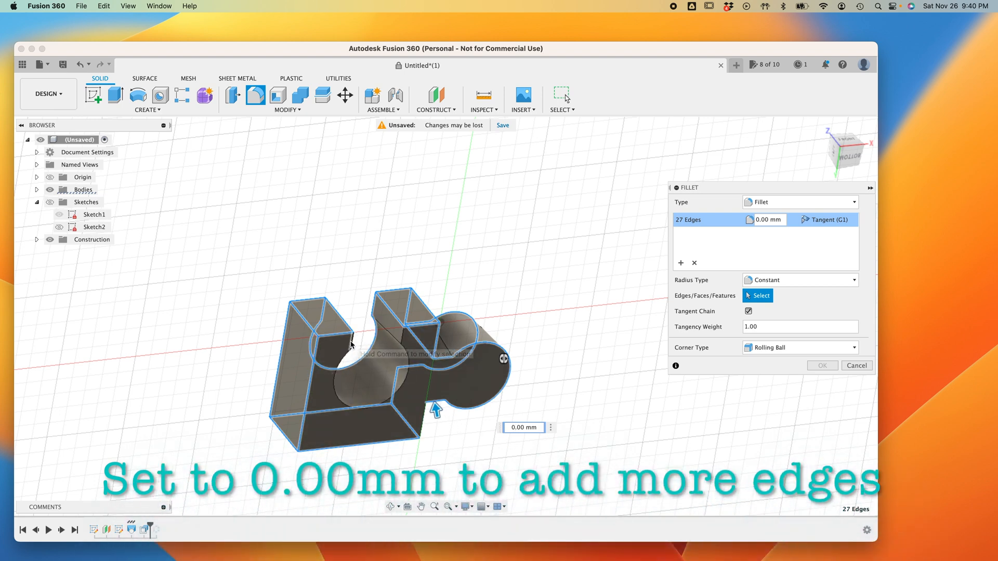
Add the remaining vertical and bottom-face edges of the socket to the fillet selection.
left_click(342, 363)
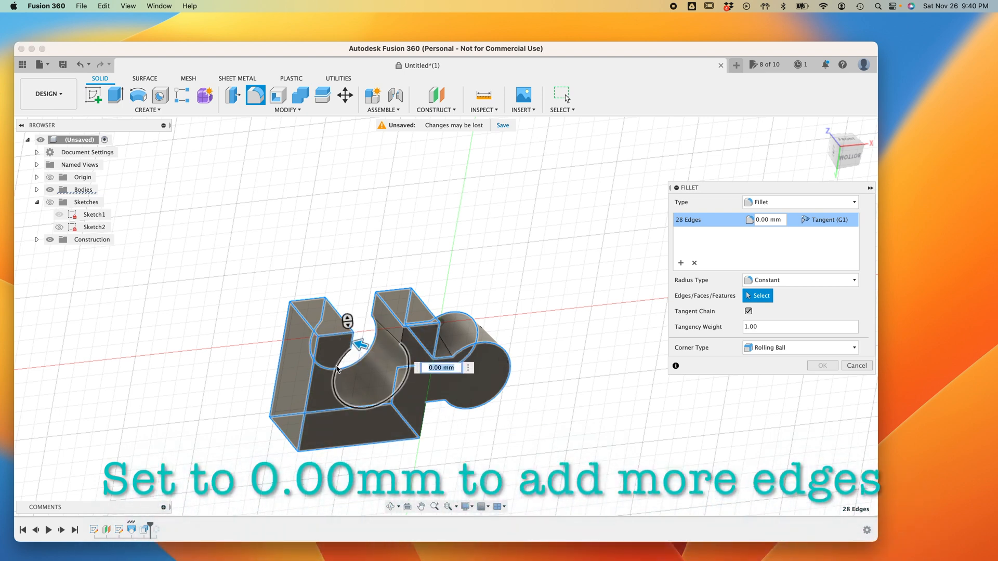
left_click(337, 369)
left_click(403, 341)
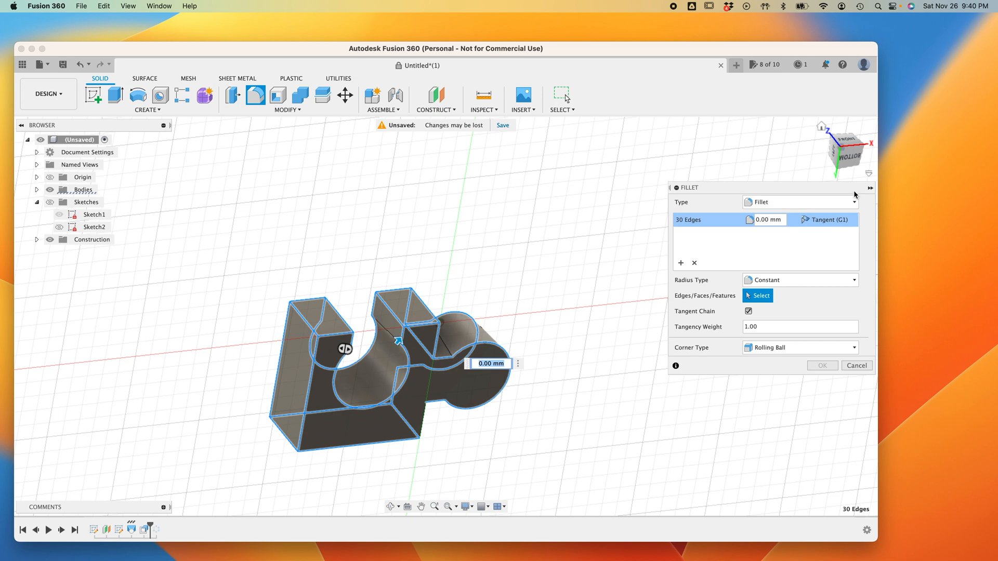
Add the inner corner edges beside the tab's neck and apply a 2 mm fillet to all selected edges.
left_click(849, 159)
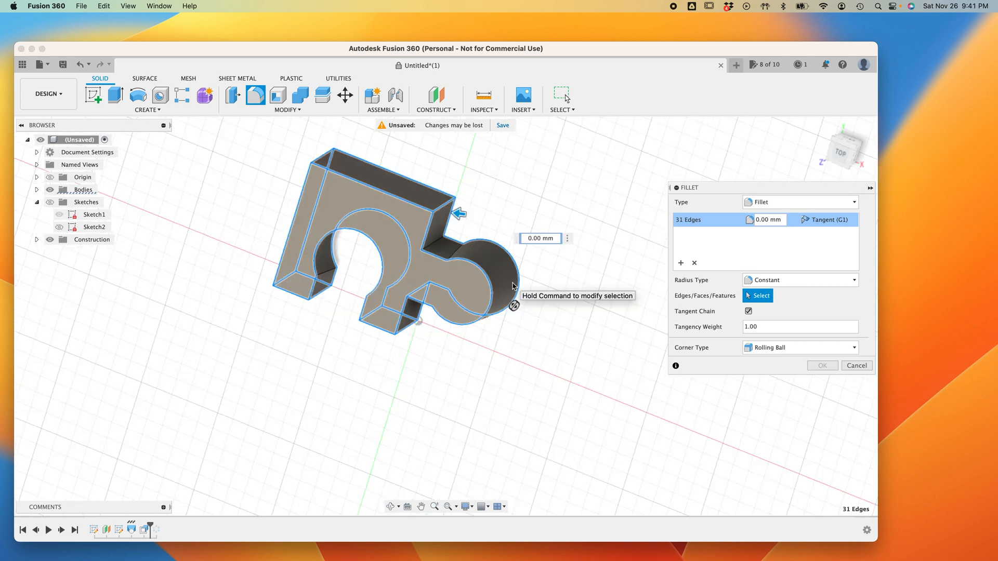
left_click(432, 244)
left_click(448, 240)
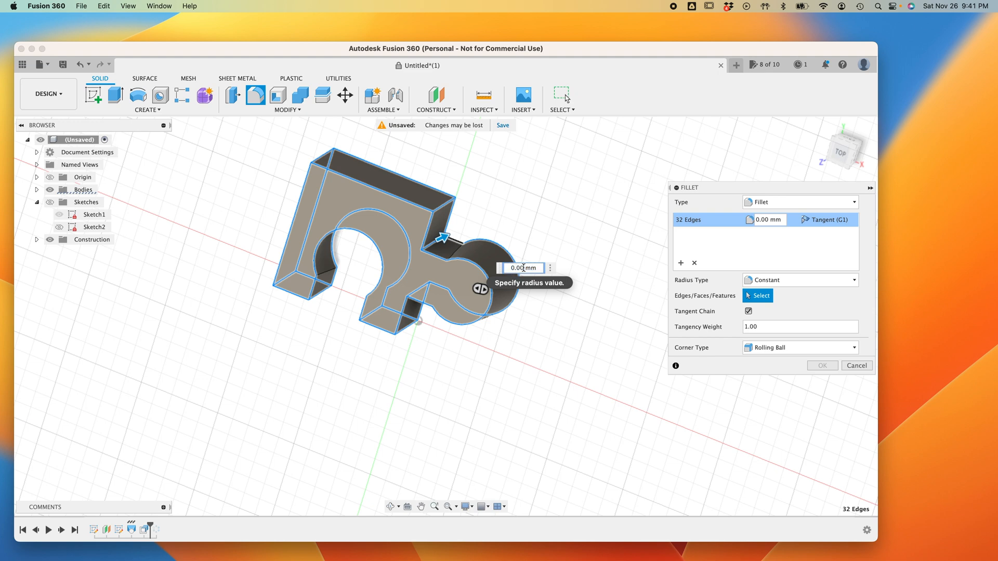
key("Return")
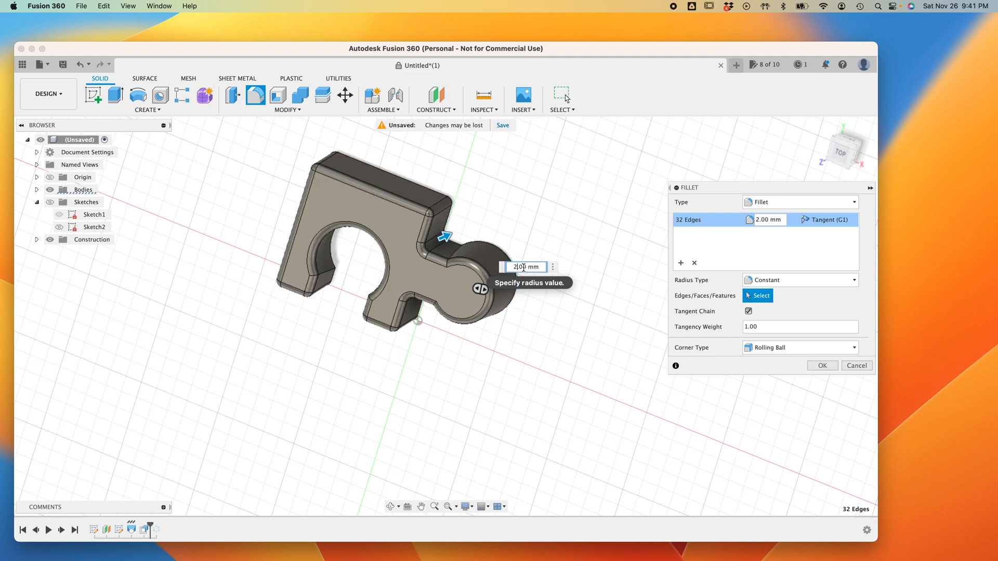
left_click(823, 366)
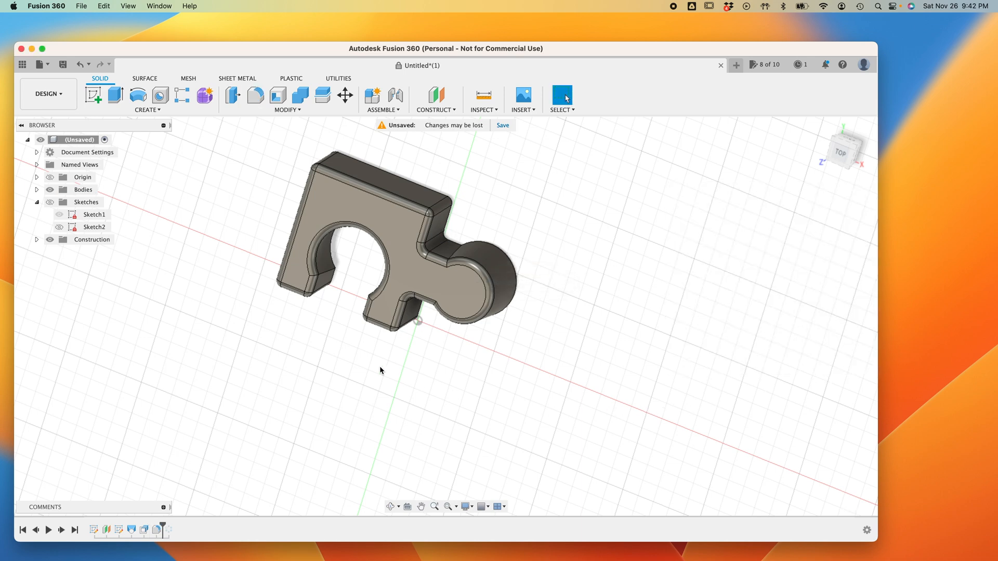
Fillet the two edge chains where the tab's neck meets its round head with a constant 5 mm radius.
left_click(258, 99)
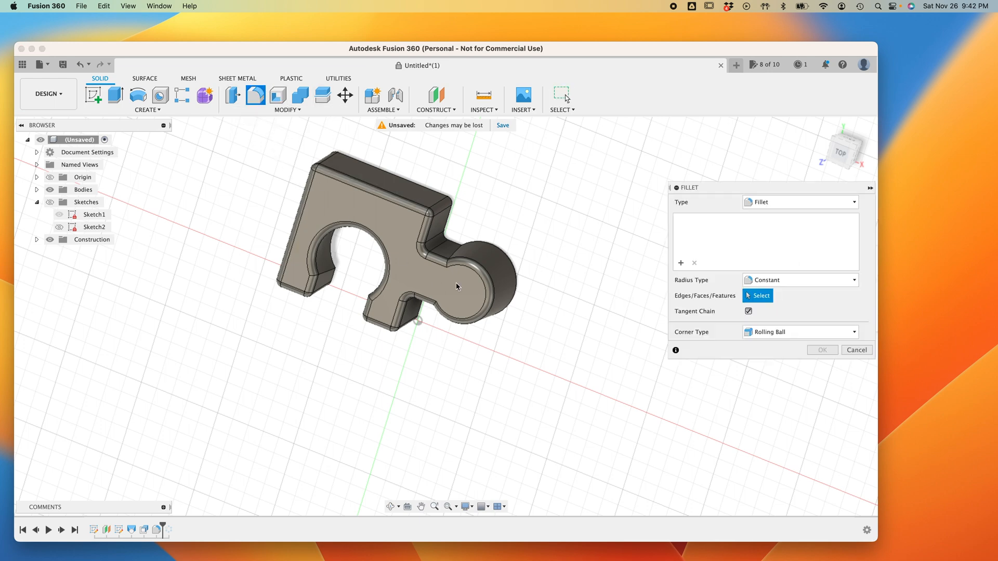
left_click(456, 253)
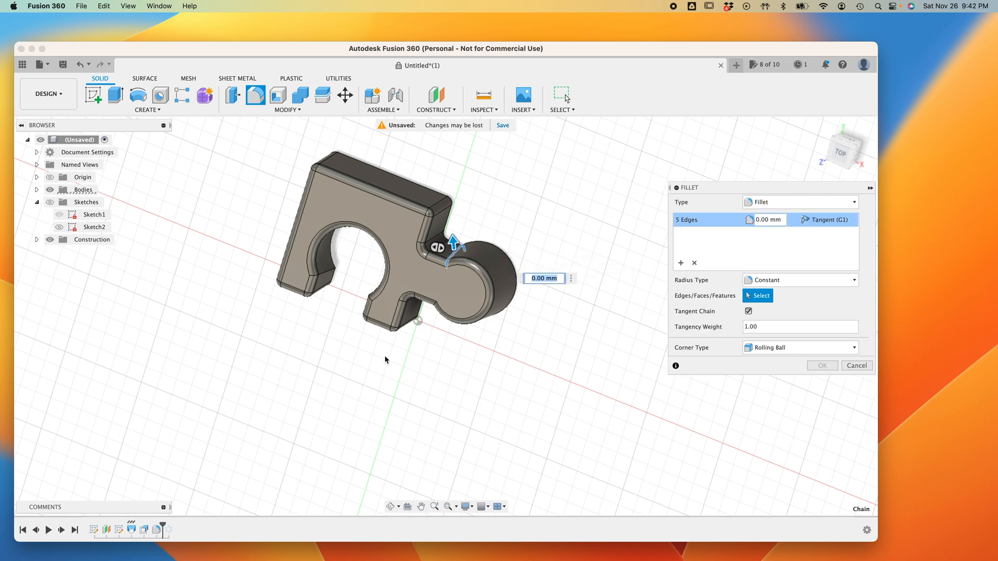
left_click_drag(850, 151, 837, 127)
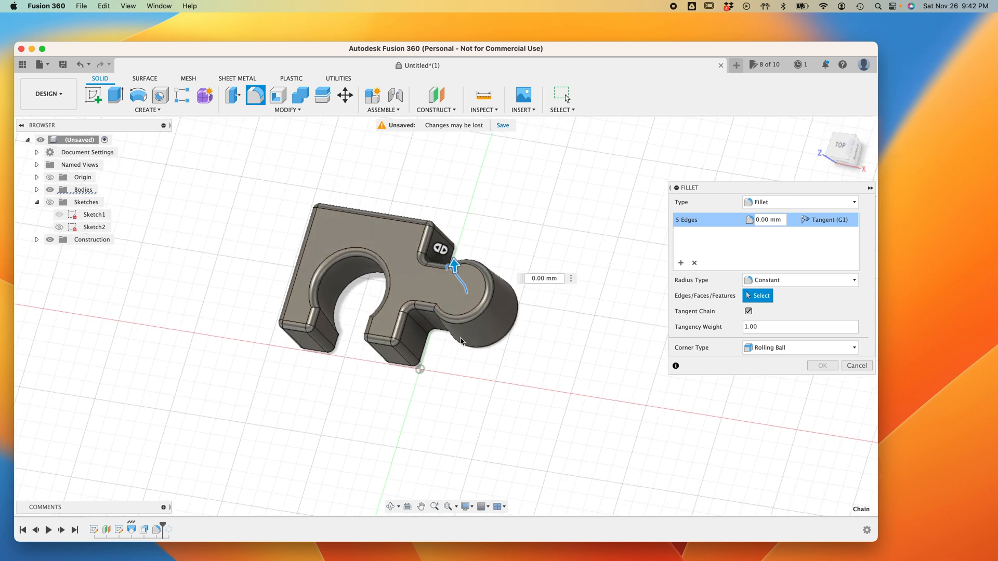
left_click(842, 151)
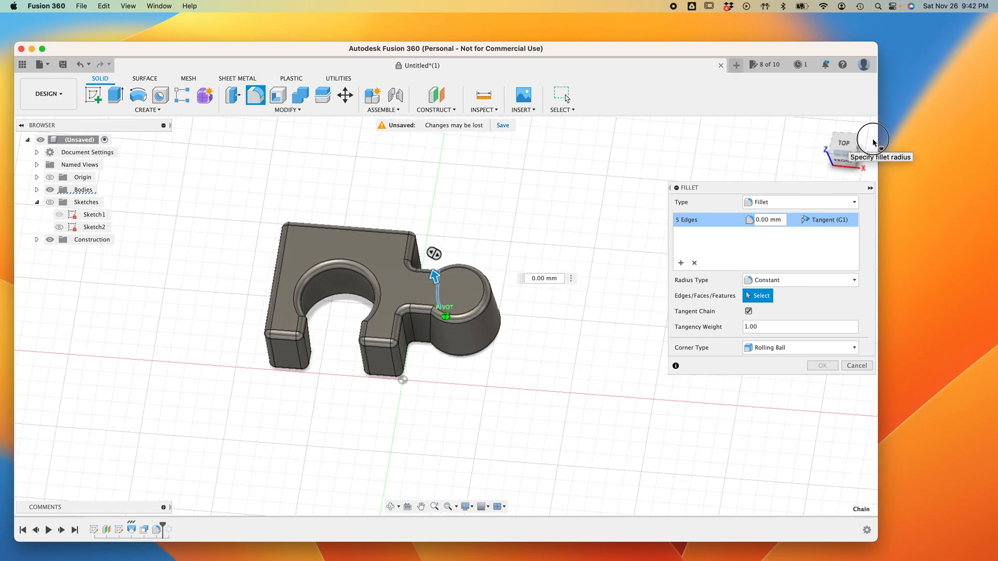
left_click(430, 334)
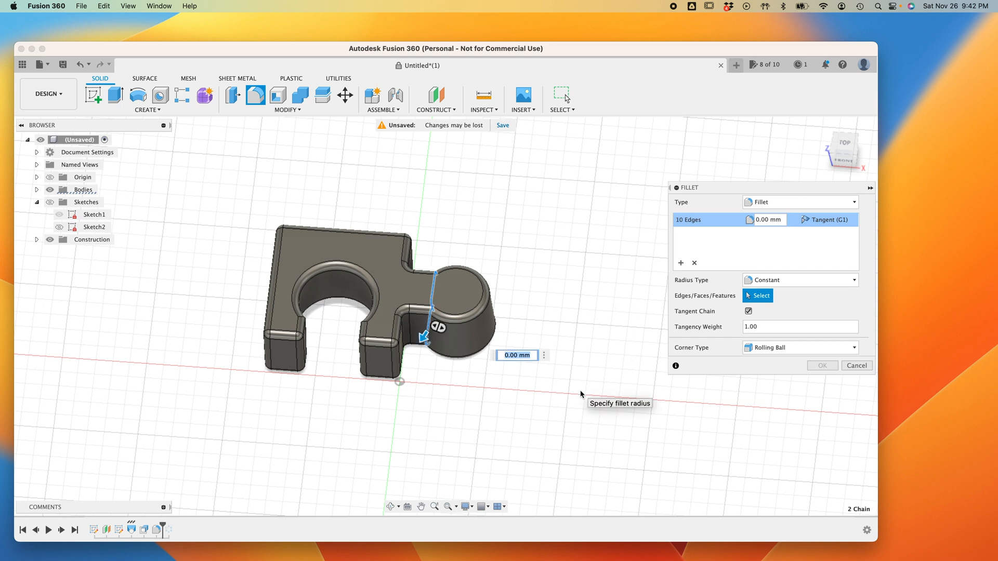
type("5")
key("Return")
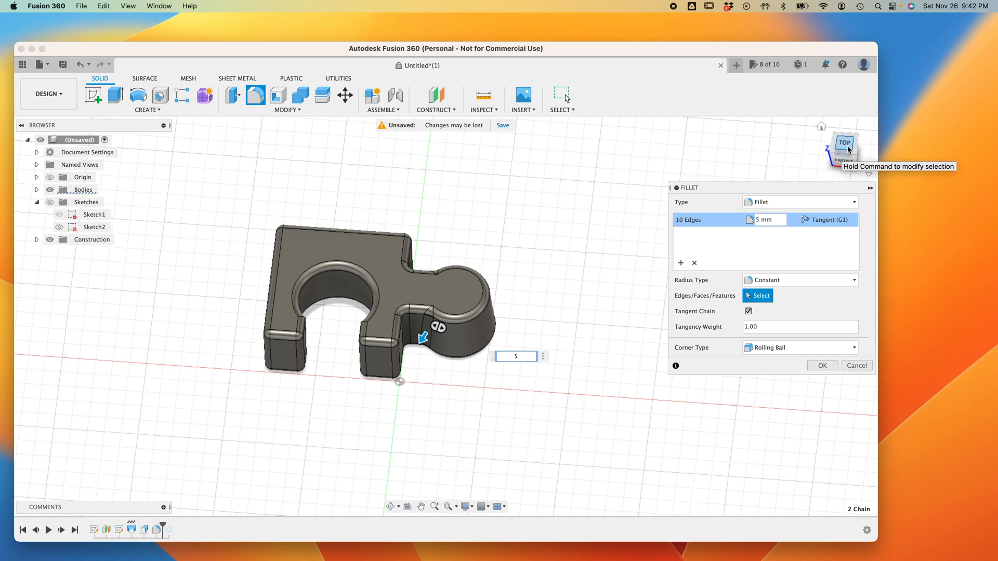
mouse_move(844, 154)
left_mouse_down()
mouse_move(824, 182)
mouse_move(773, 179)
mouse_move(742, 208)
mouse_move(791, 170)
mouse_move(837, 149)
mouse_move(831, 156)
mouse_move(843, 158)
mouse_move(855, 134)
mouse_move(859, 178)
mouse_move(844, 164)
left_mouse_up()
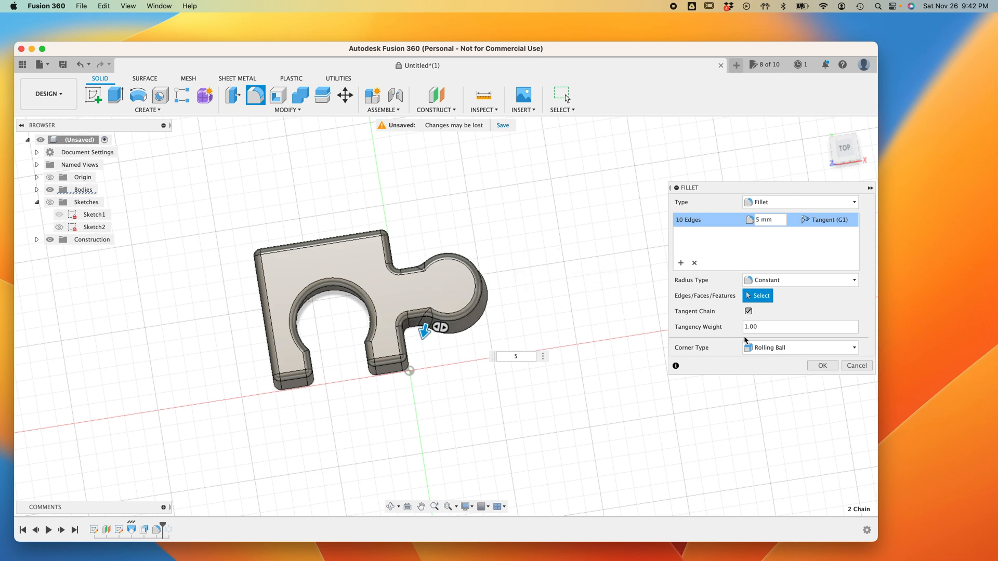
mouse_move(834, 141)
left_mouse_down()
mouse_move(830, 89)
mouse_move(820, 107)
left_mouse_up()
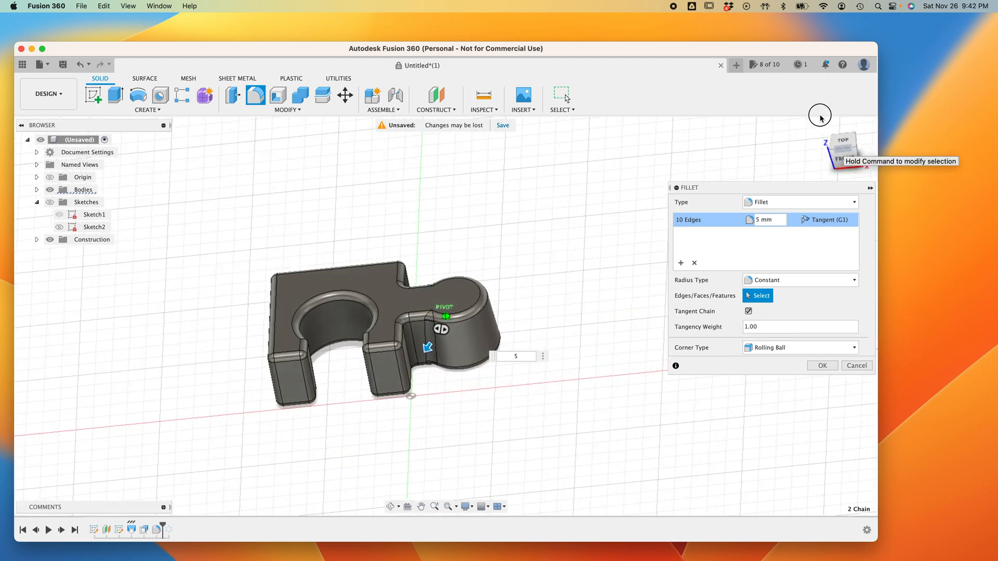
left_click(823, 366)
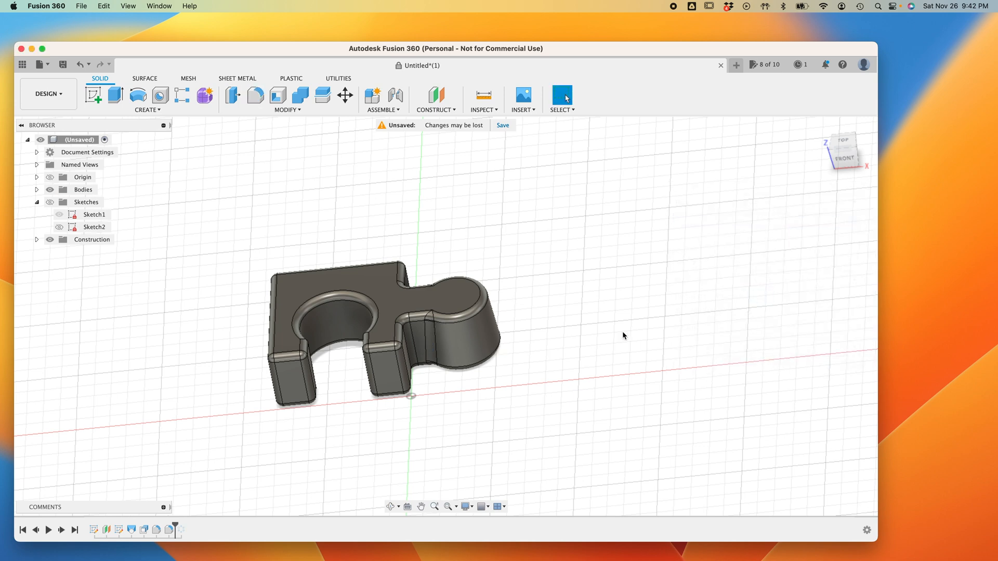
Examine the assembled four-piece puzzle and the gaps around its tabs from the top, the front and at an angle.
left_click(843, 143)
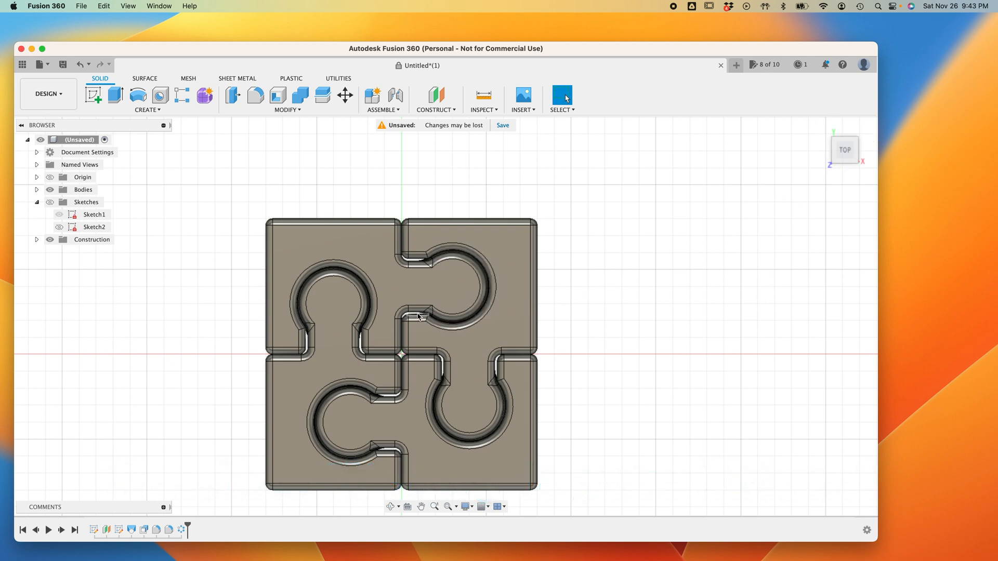
left_click(847, 151)
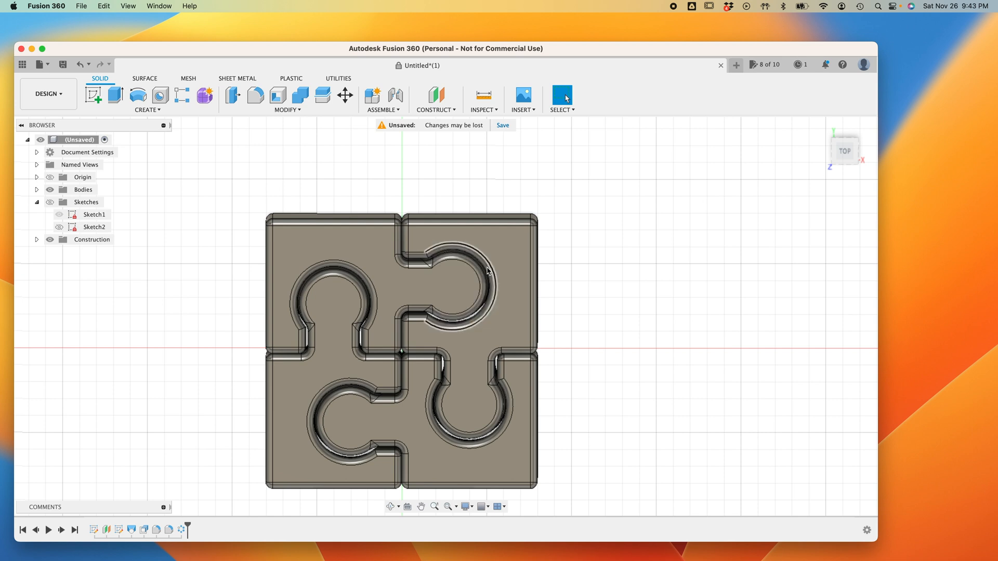
left_click(849, 151)
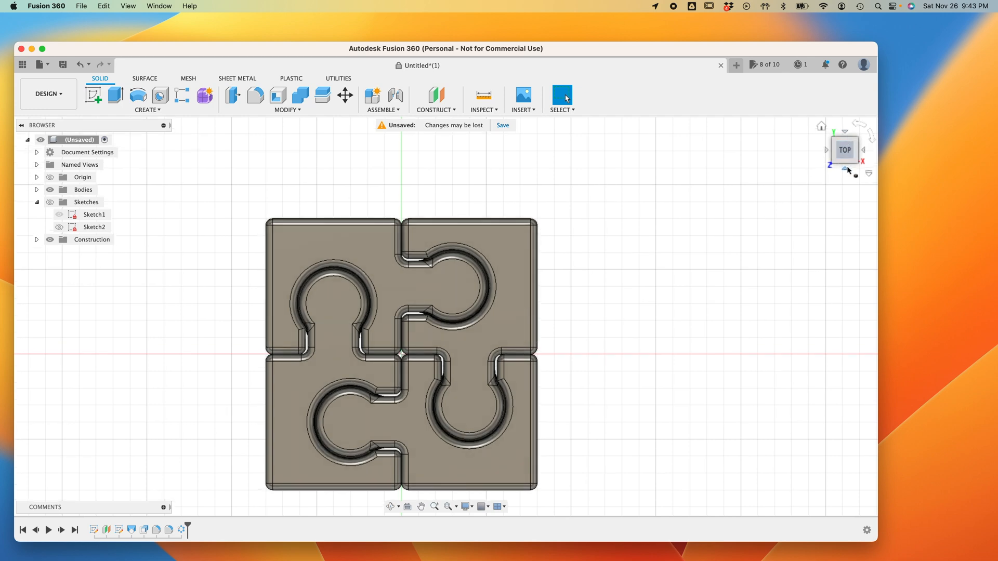
left_click(846, 169)
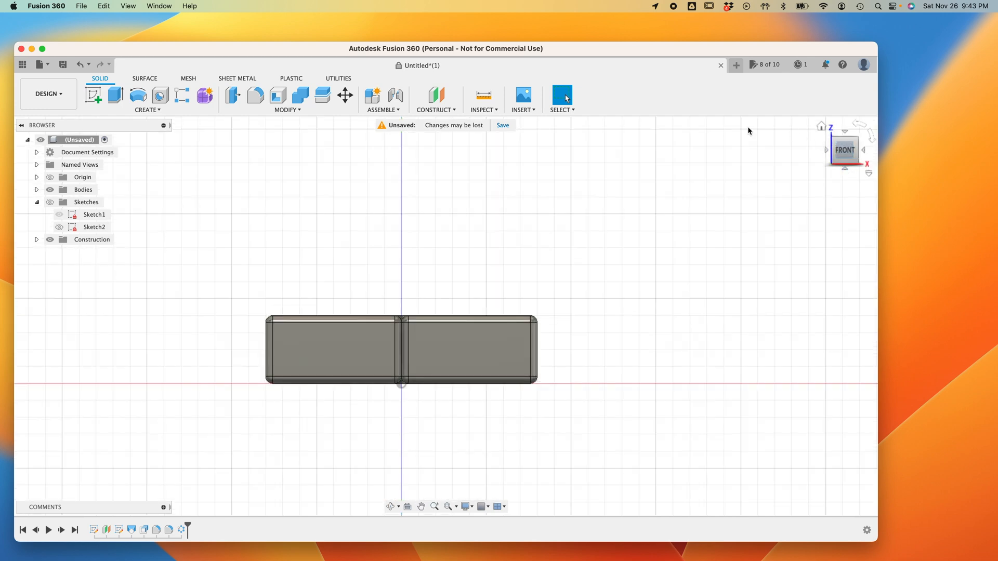
left_click_drag(849, 152, 844, 167)
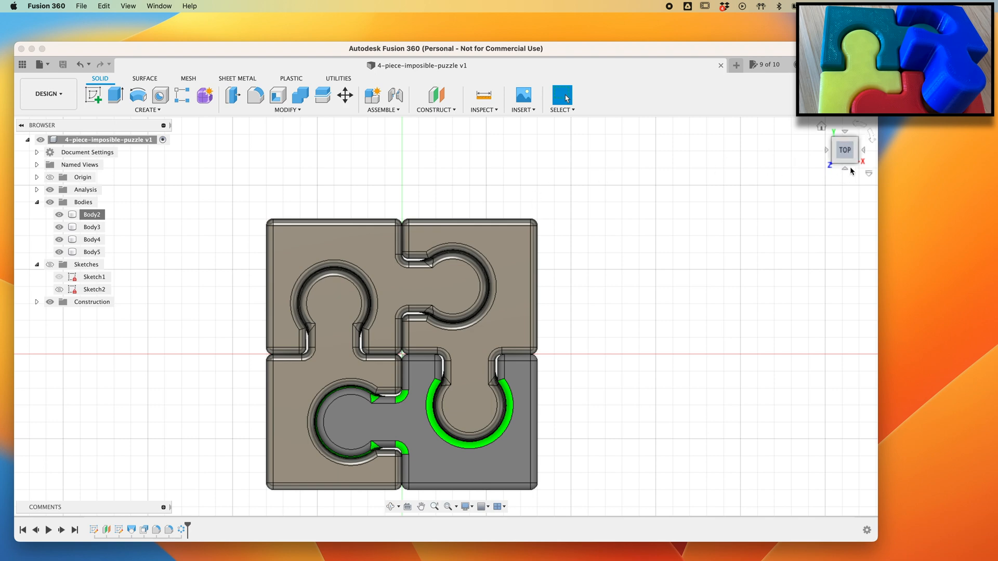
left_click(843, 160)
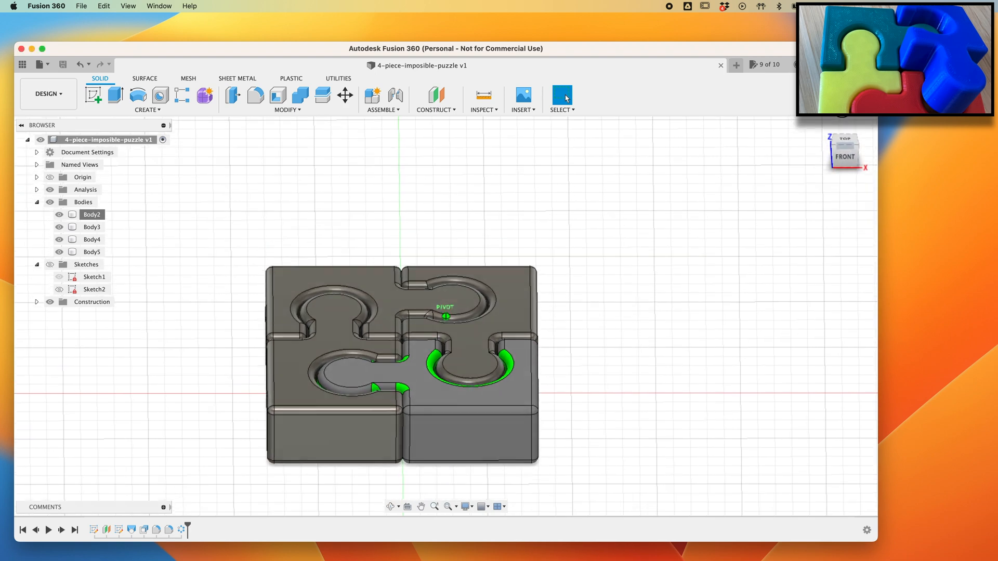
scroll(567, 98, "down", 8, "shift")
scroll(566, 98, "up", 5, "shift")
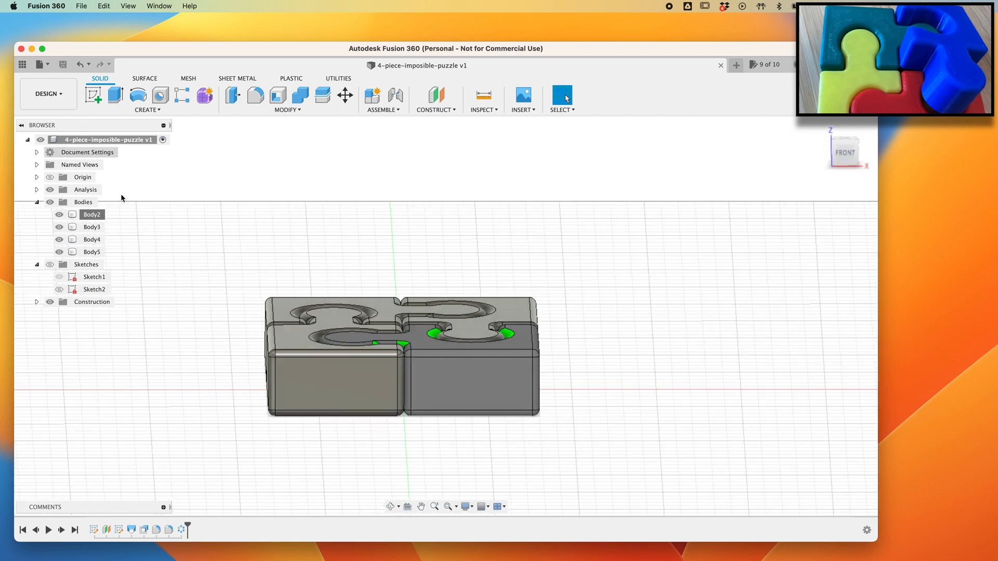
Move the front-right puzzle piece, Body4, up by a Z distance of 20 mm.
right_click(339, 244)
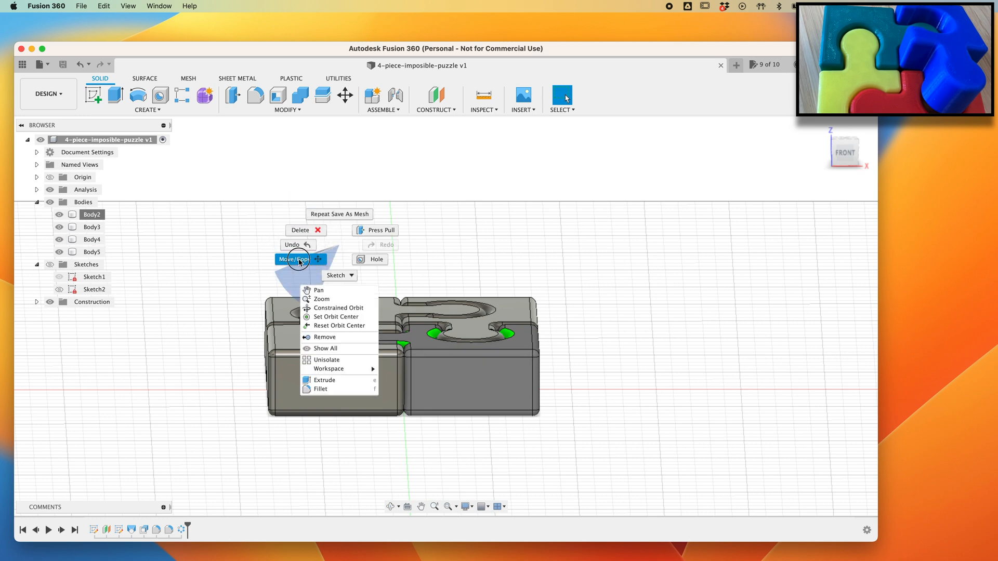
key("Escape")
key("m")
left_click(447, 366)
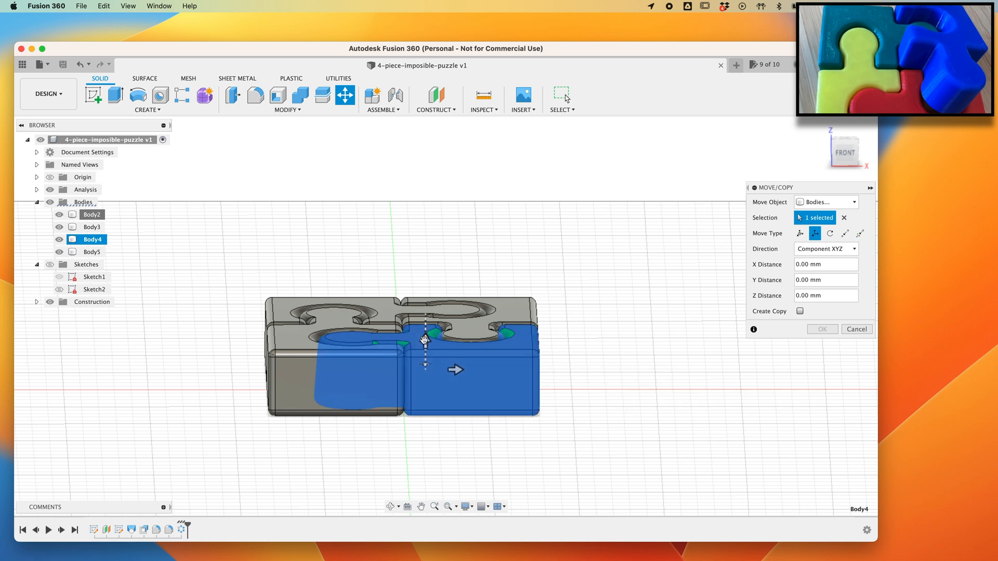
left_click_drag(425, 341, 421, 272)
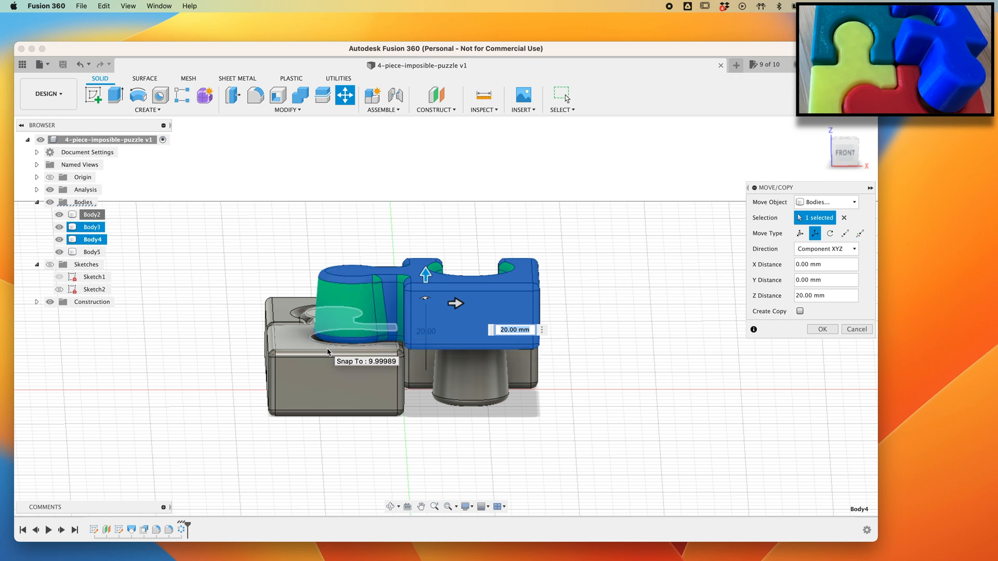
Lower Body4 beneath the other pieces to a Z distance of -15 mm.
left_click(829, 152)
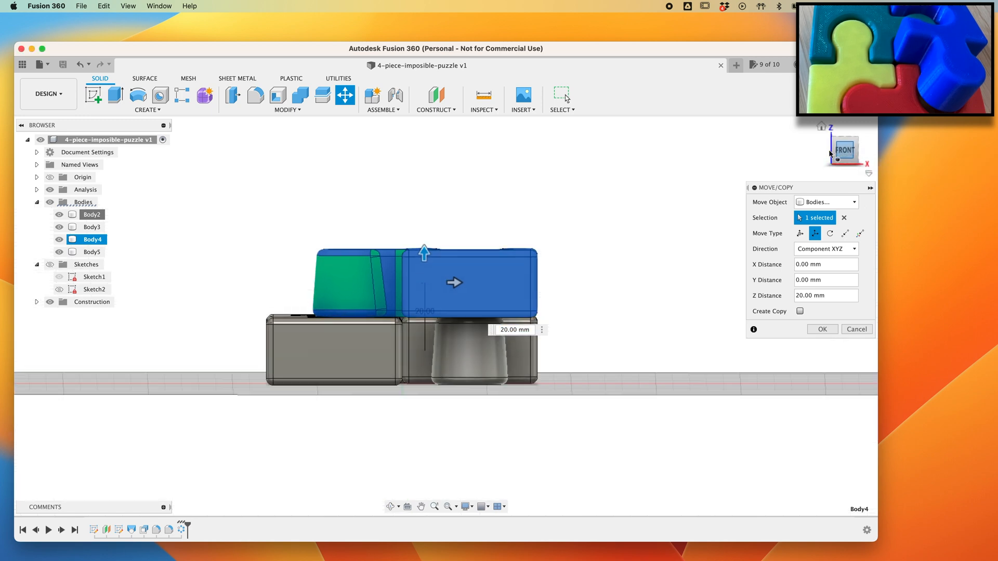
left_click(827, 151)
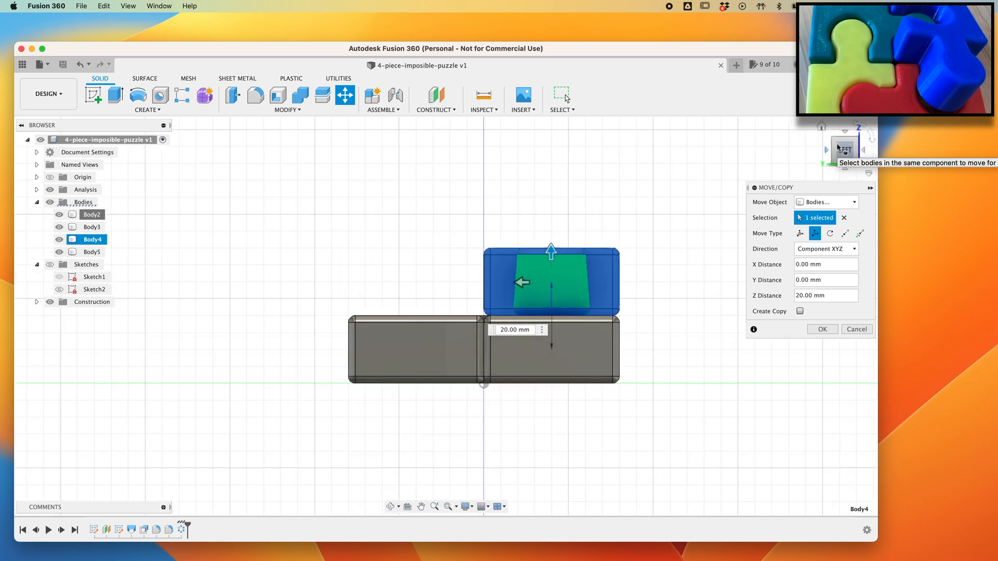
left_click_drag(842, 152, 844, 185)
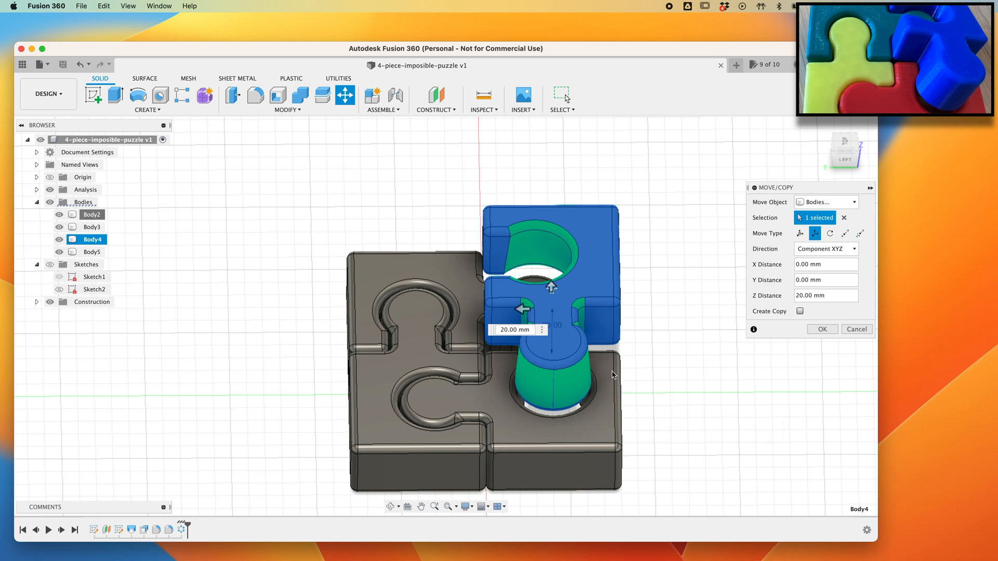
left_click(845, 160)
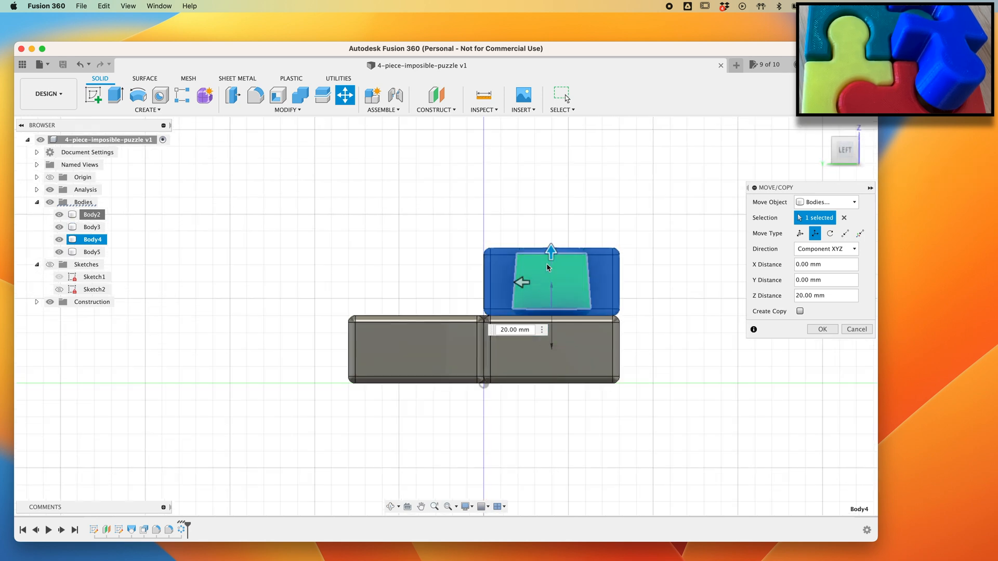
left_click_drag(851, 163, 849, 180)
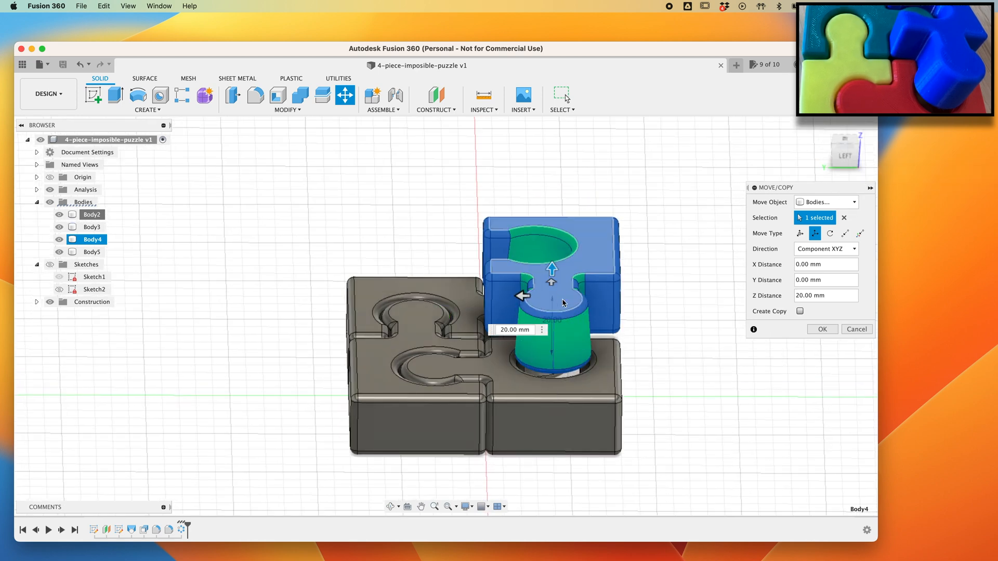
left_click_drag(551, 281, 537, 447)
left_click_drag(843, 159, 842, 127)
left_click_drag(548, 447, 554, 368)
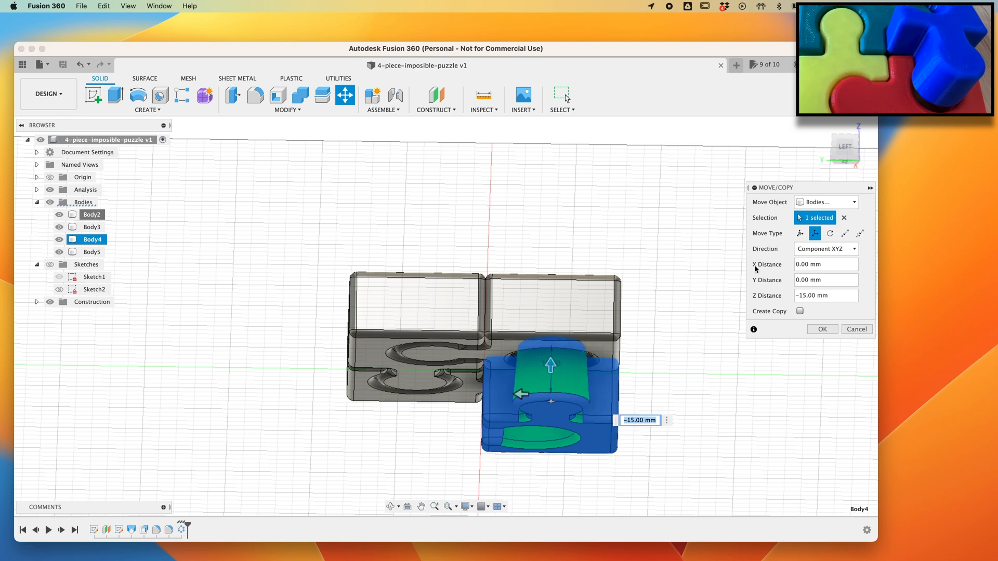
Examine Body4's tapered tab and socket from below and above, and raise the piece to a Z distance of 20 mm.
left_click_drag(847, 164, 852, 153)
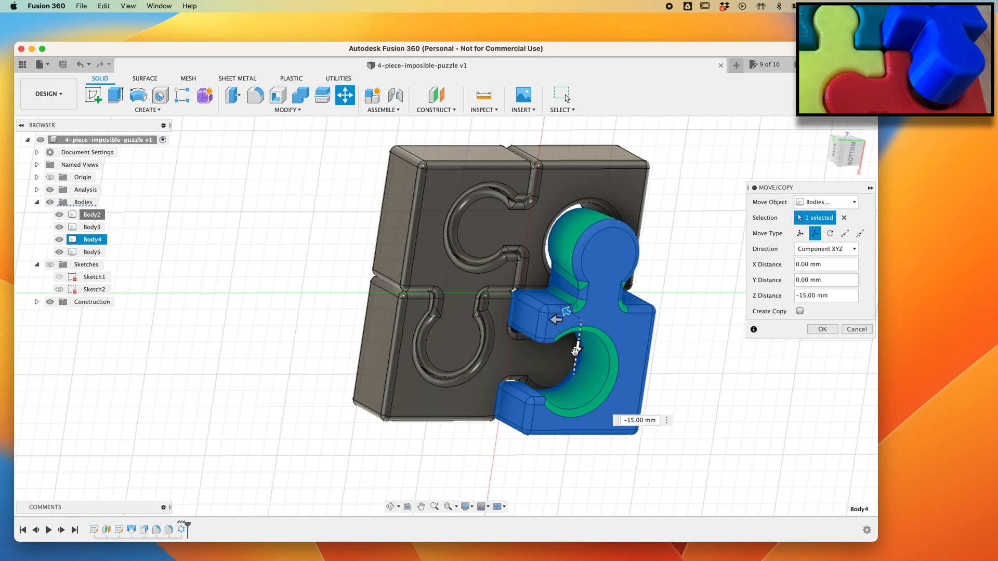
left_click_drag(853, 151, 575, 177)
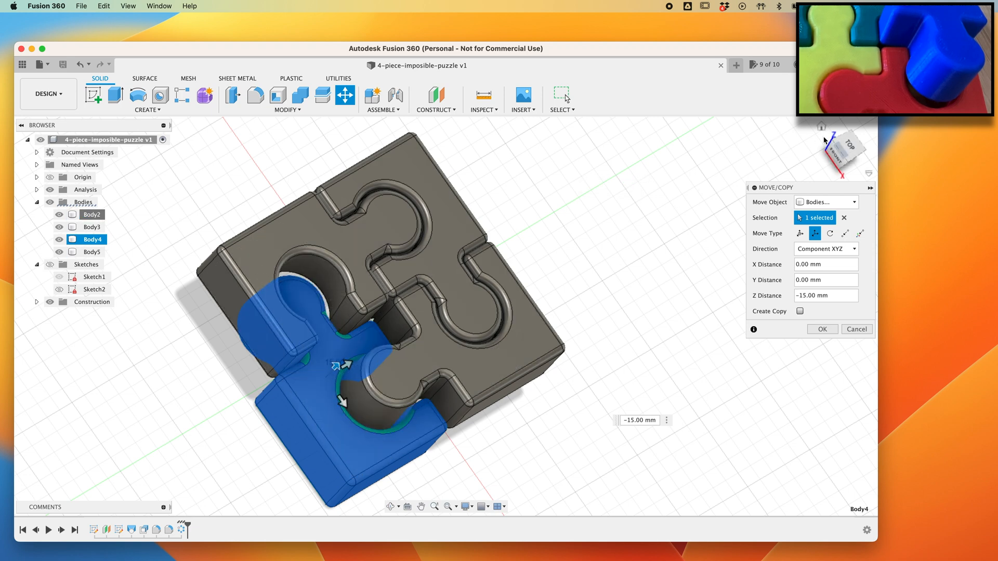
left_click_drag(848, 152, 805, 124)
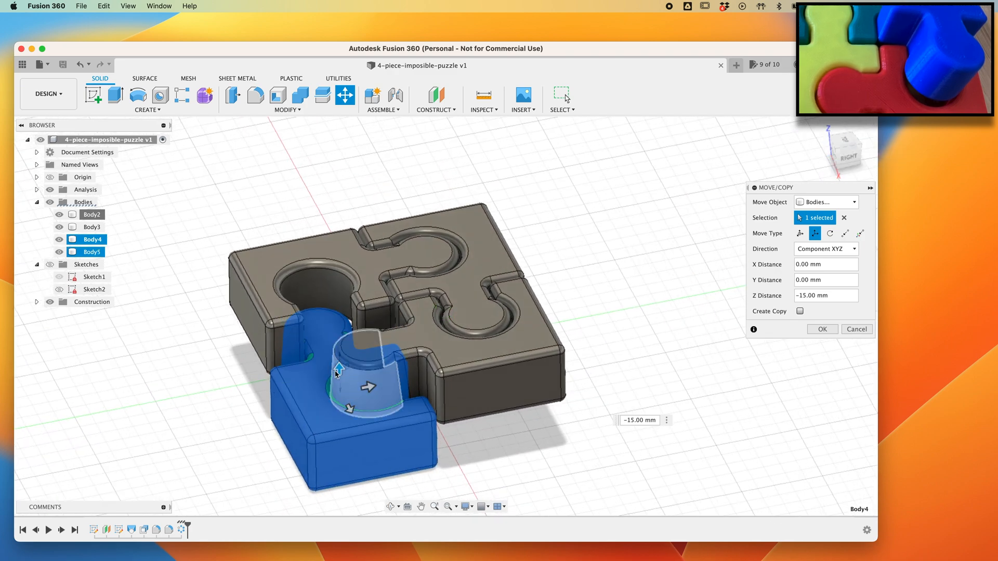
left_click_drag(339, 368, 354, 270)
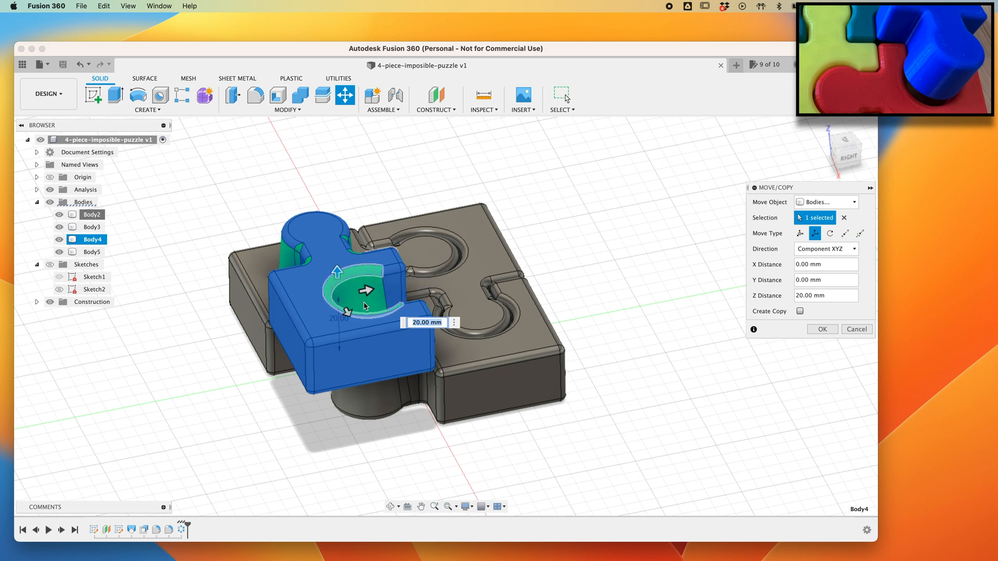
Lower Body4 back into the assembled puzzle at a Z distance of 0 mm and discard the move.
left_click_drag(354, 311, 367, 409)
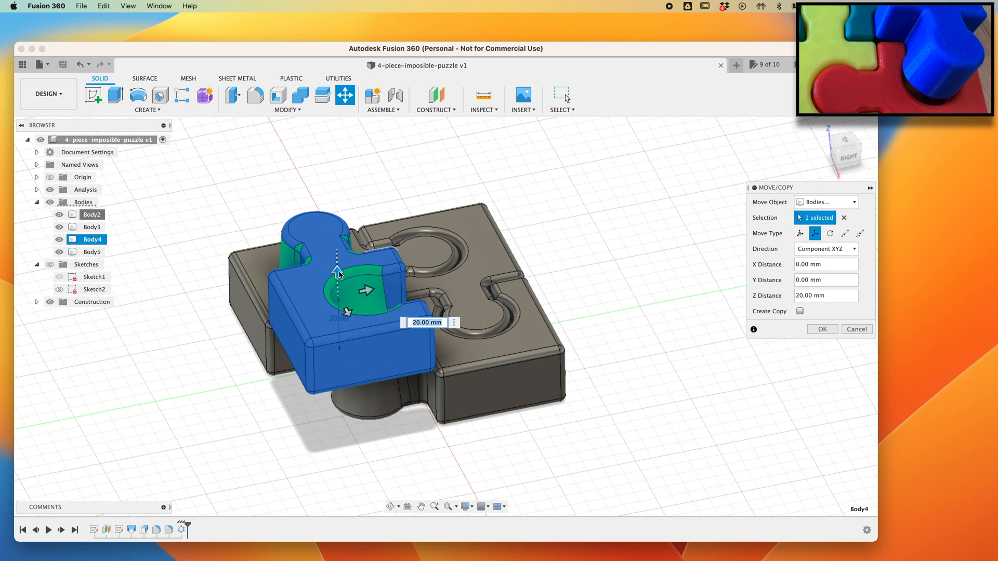
left_click_drag(337, 273, 333, 322)
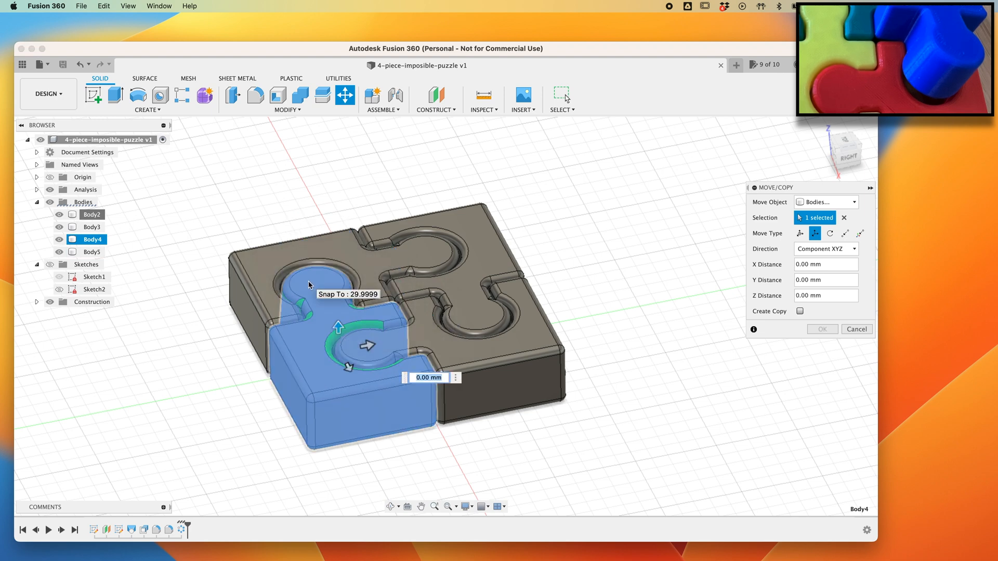
mouse_move(337, 328)
left_mouse_down()
mouse_move(324, 416)
mouse_move(326, 333)
left_mouse_up()
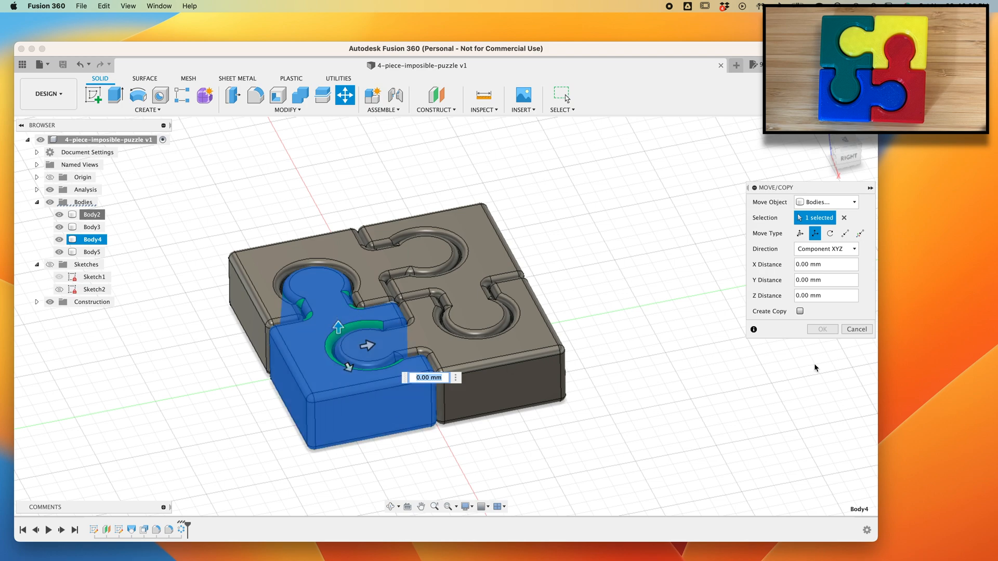
left_click(853, 331)
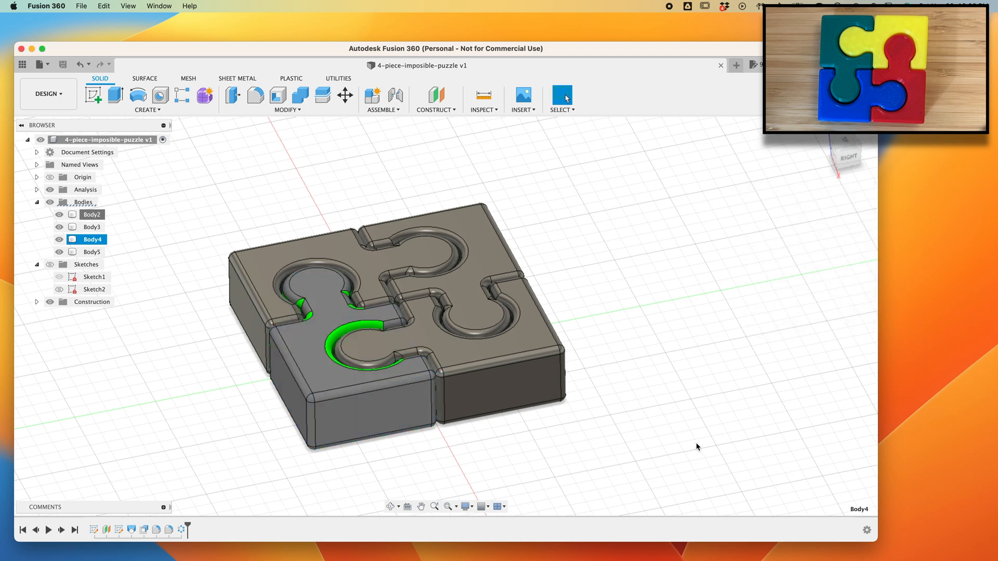
Show the assembled puzzle from the top and save the design as 4-piece-imposible-puzzle in the TMW location.
left_click(844, 143)
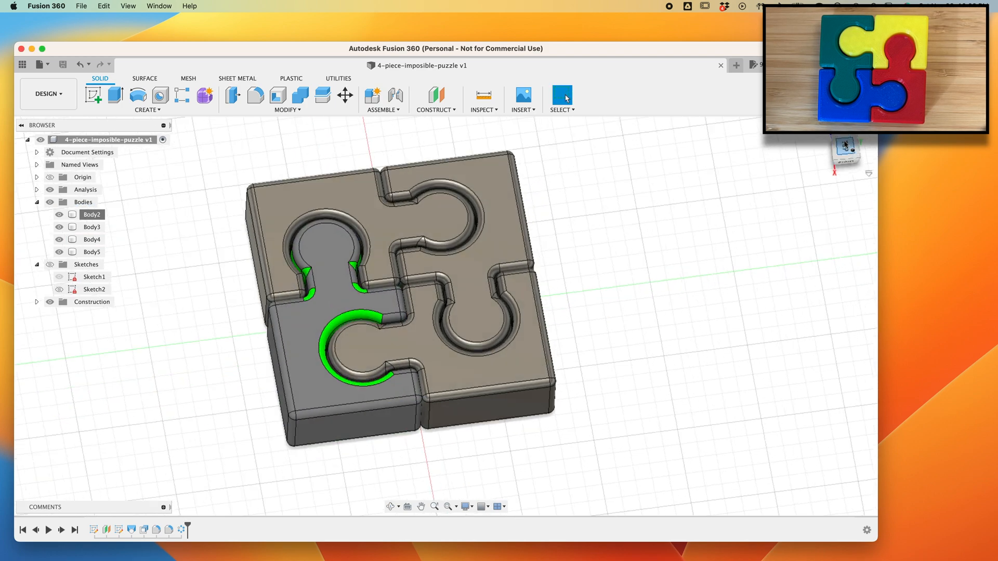
left_click(864, 132)
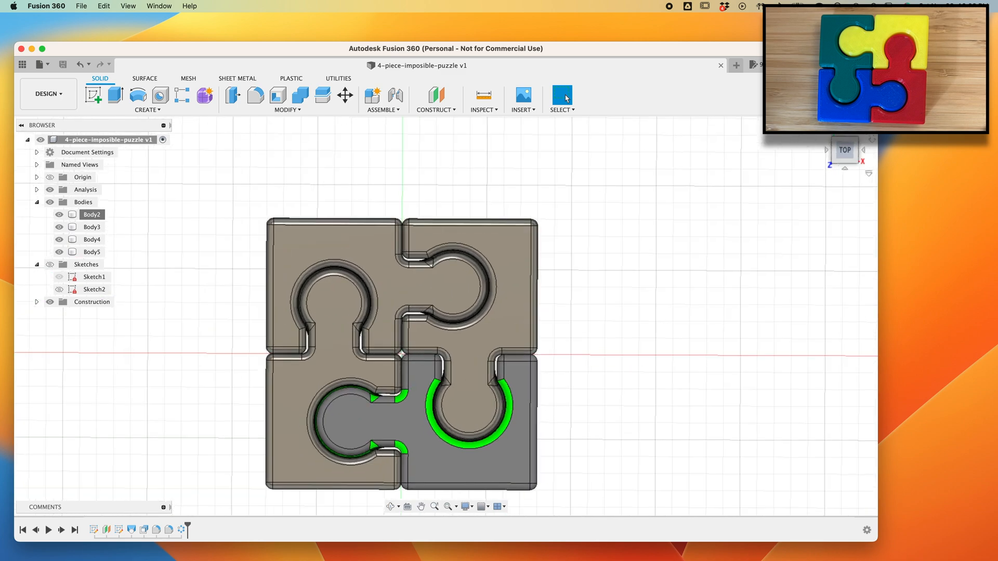
left_click_drag(847, 159, 844, 131)
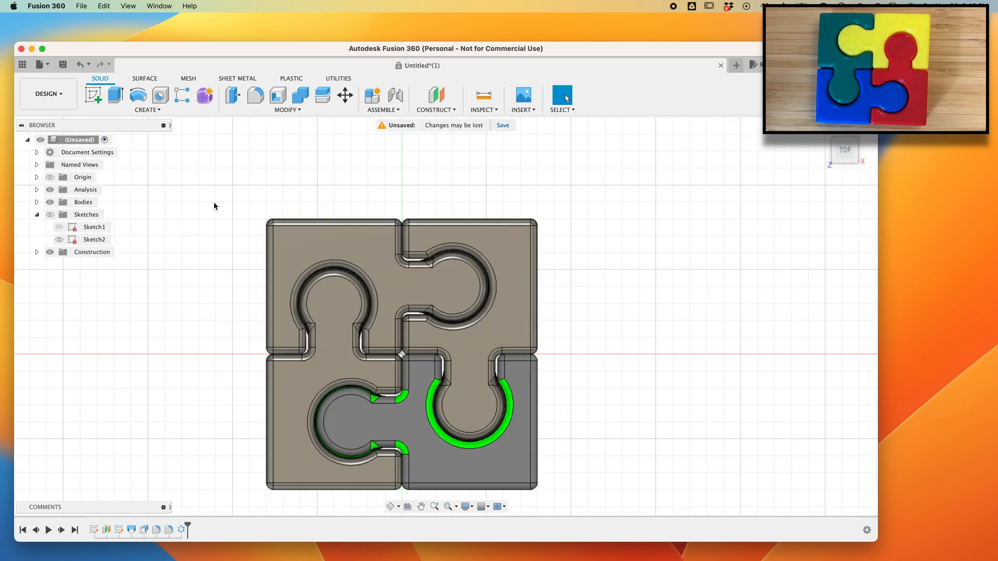
key("super+s")
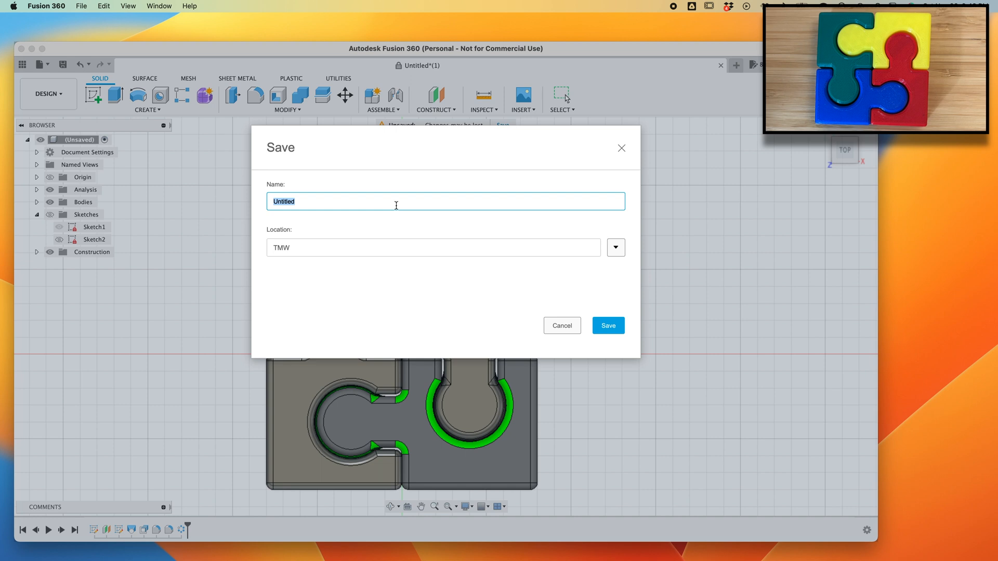
type("4-piece")
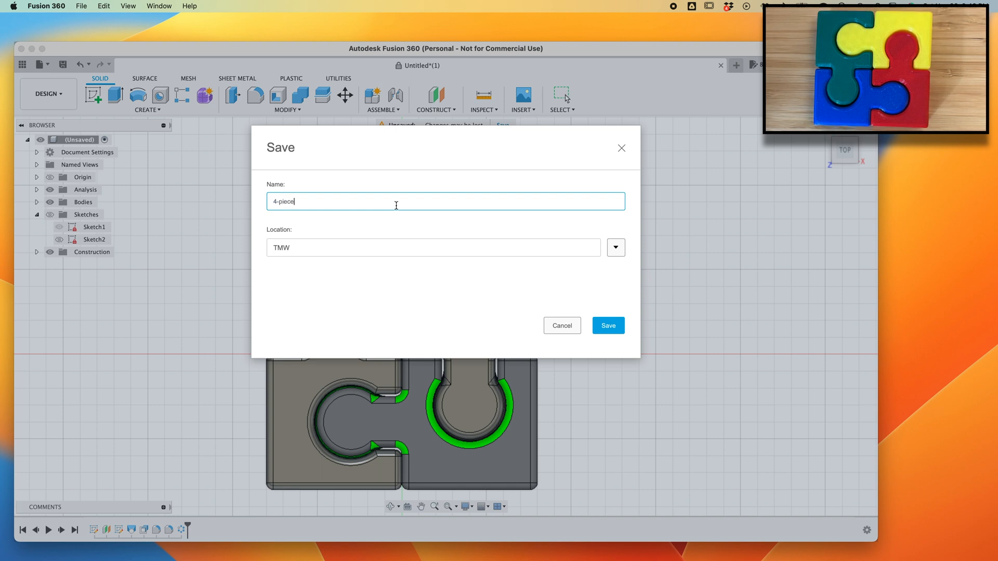
type("-")
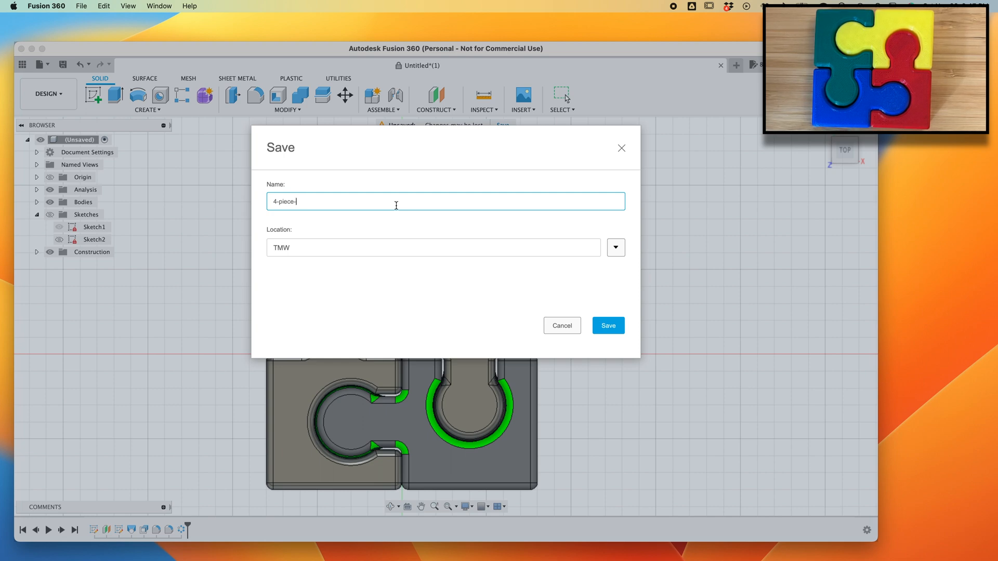
type("imposible-puzzle")
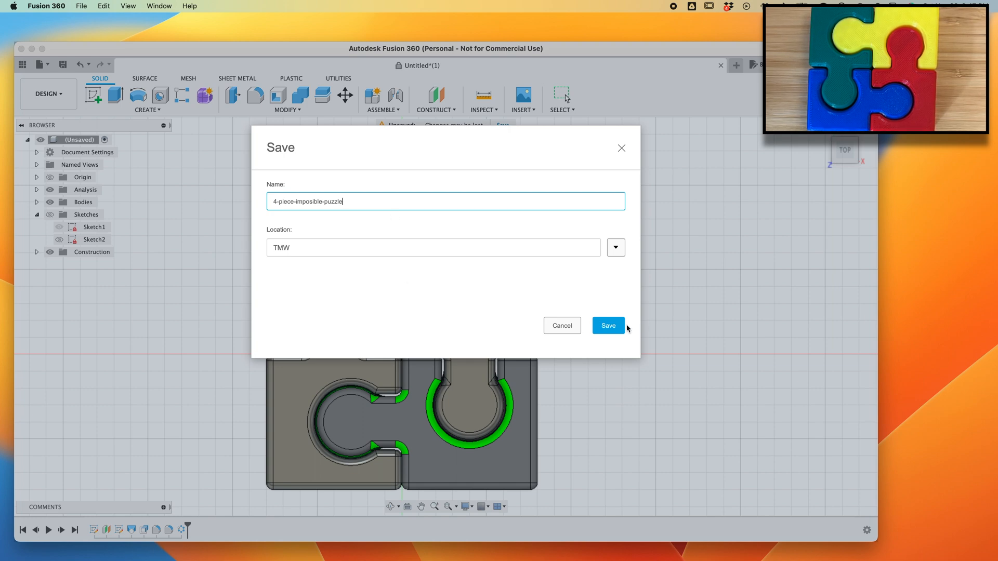
left_click(609, 326)
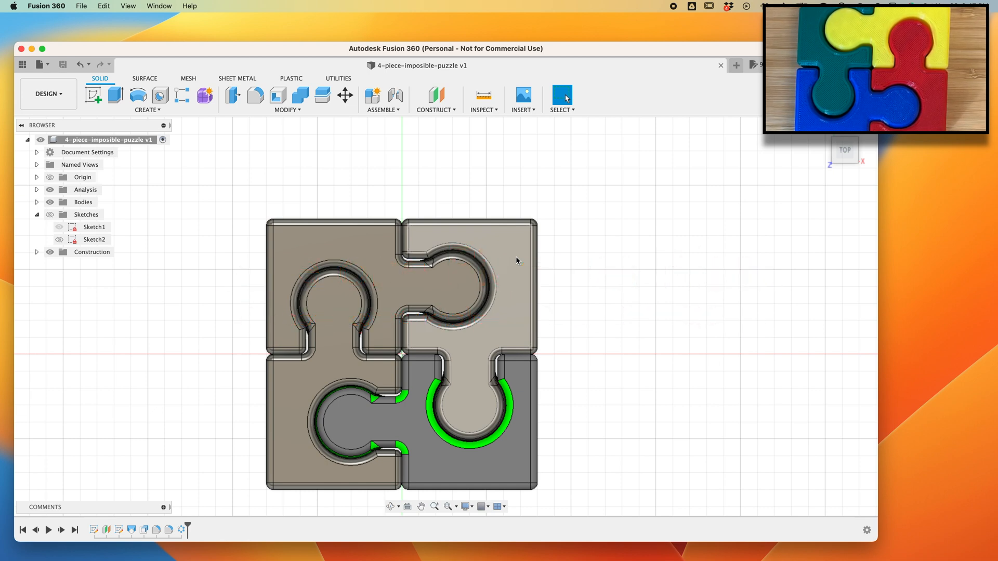
Export Body2 as a binary STL mesh in millimetres with medium refinement, named impossible-piece.stl, in the impossible-4-pizzle folder.
left_click(37, 203)
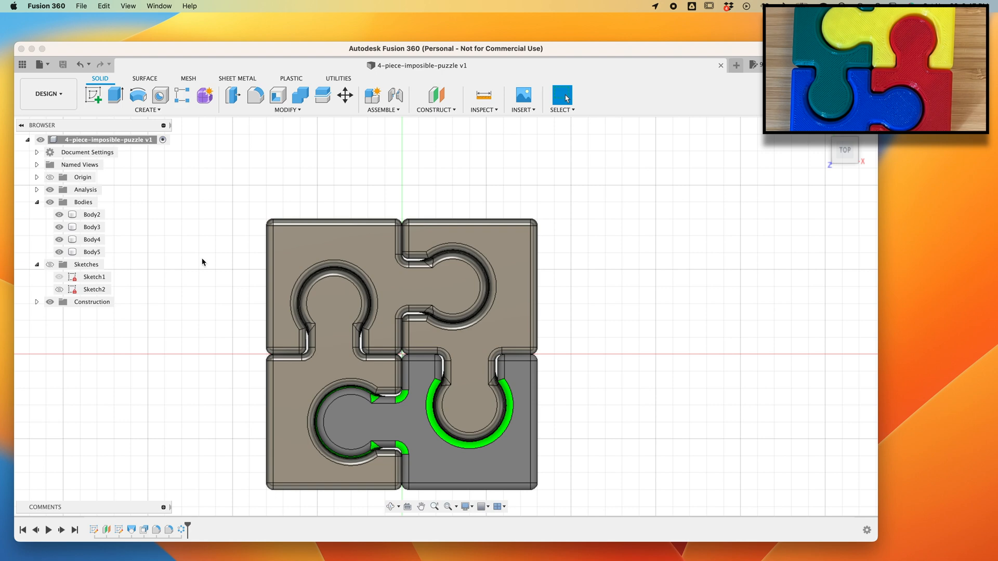
right_click(88, 217)
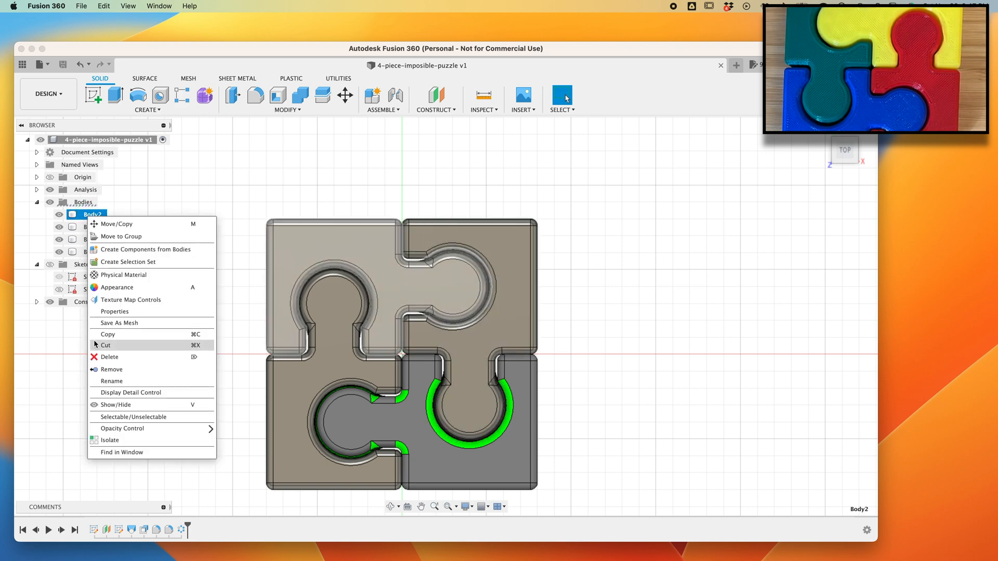
left_click(118, 322)
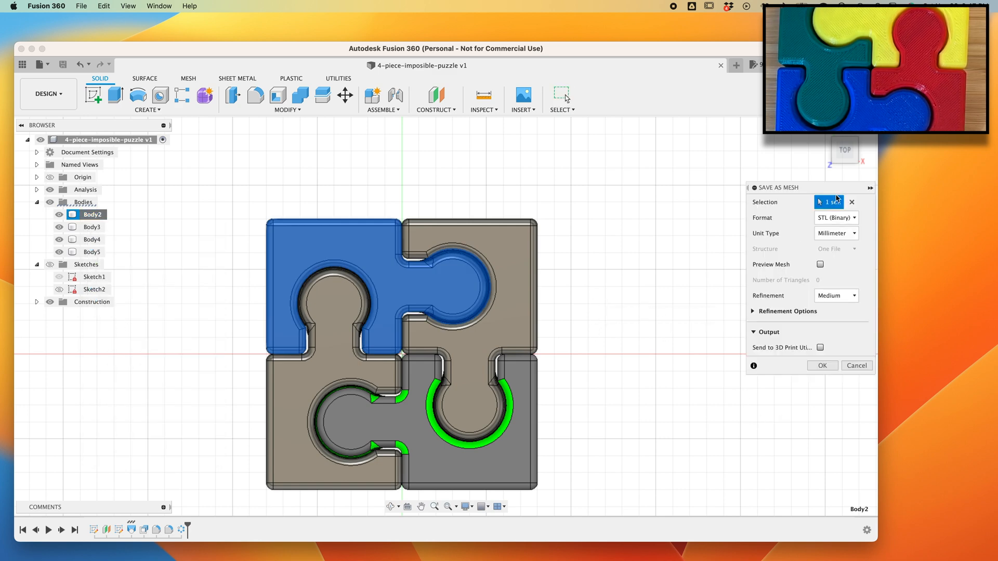
left_click(822, 365)
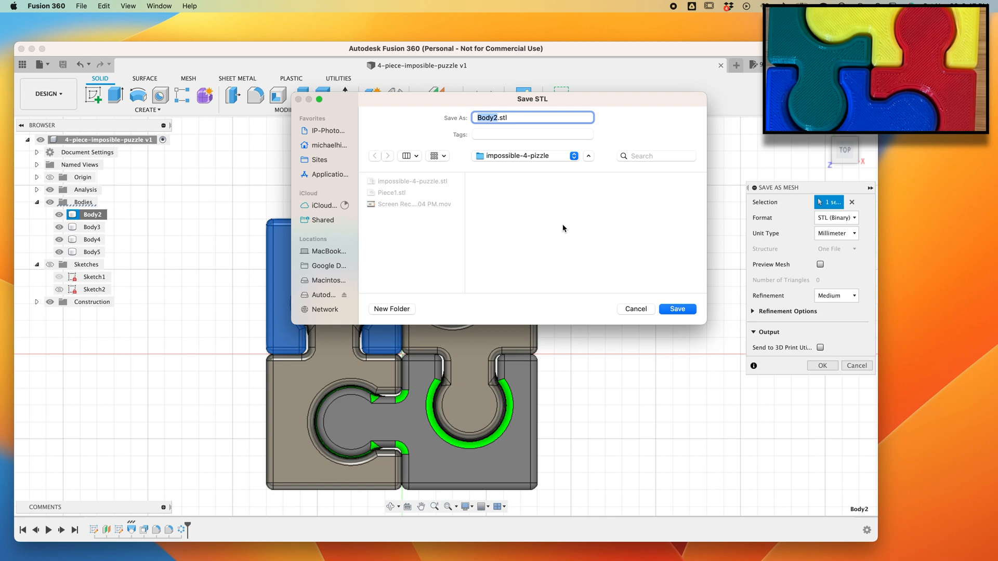
type("impo")
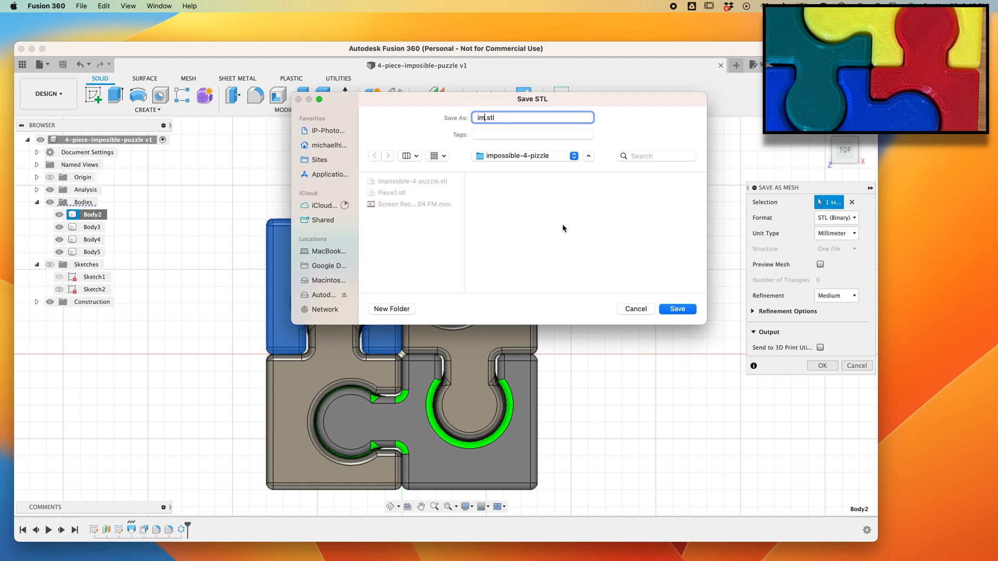
type("ssibl")
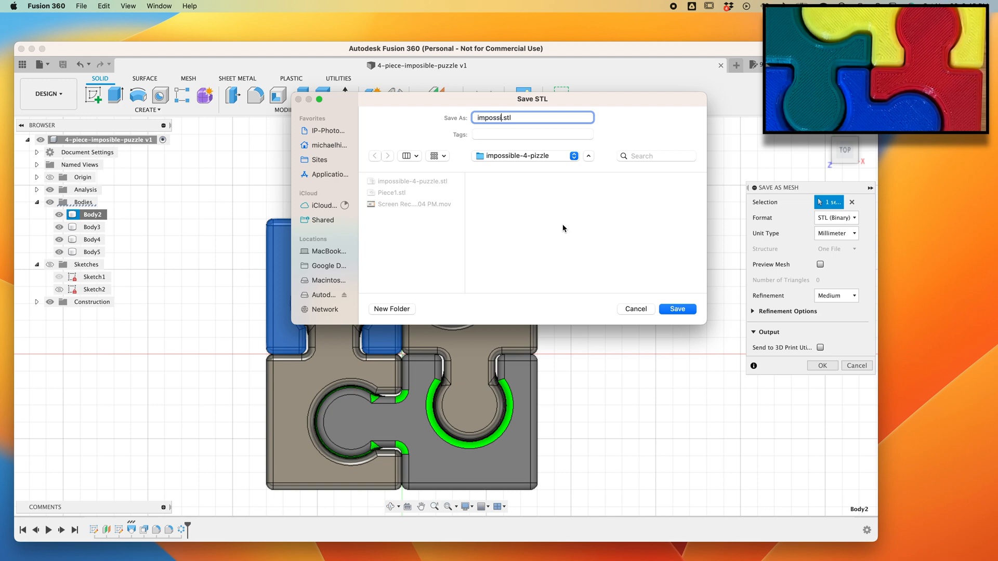
type("e-piece")
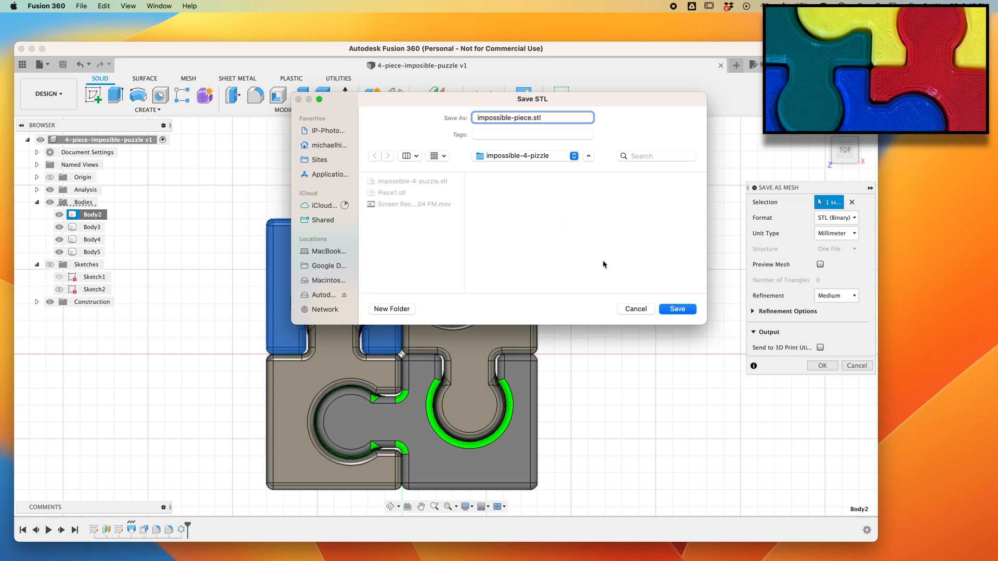
left_click(678, 309)
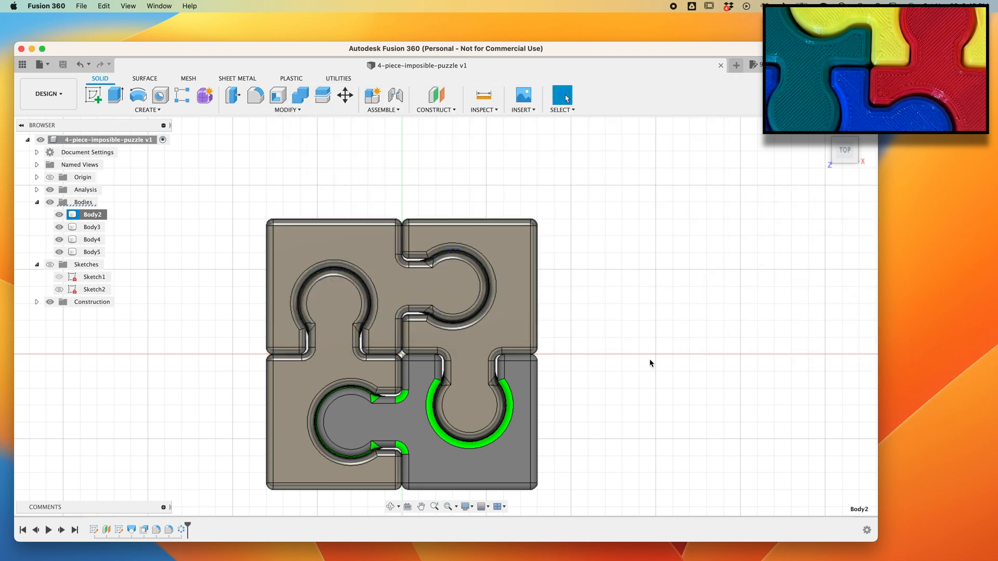